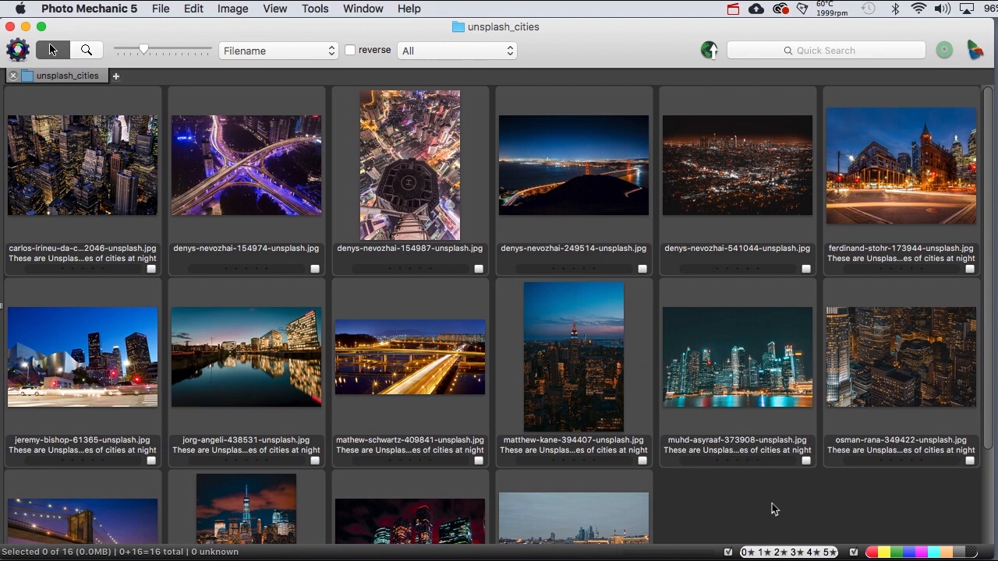
Step: Set the photo sort order to Arrangement and move the purple highway interchange photo to the first position
left_click(332, 55)
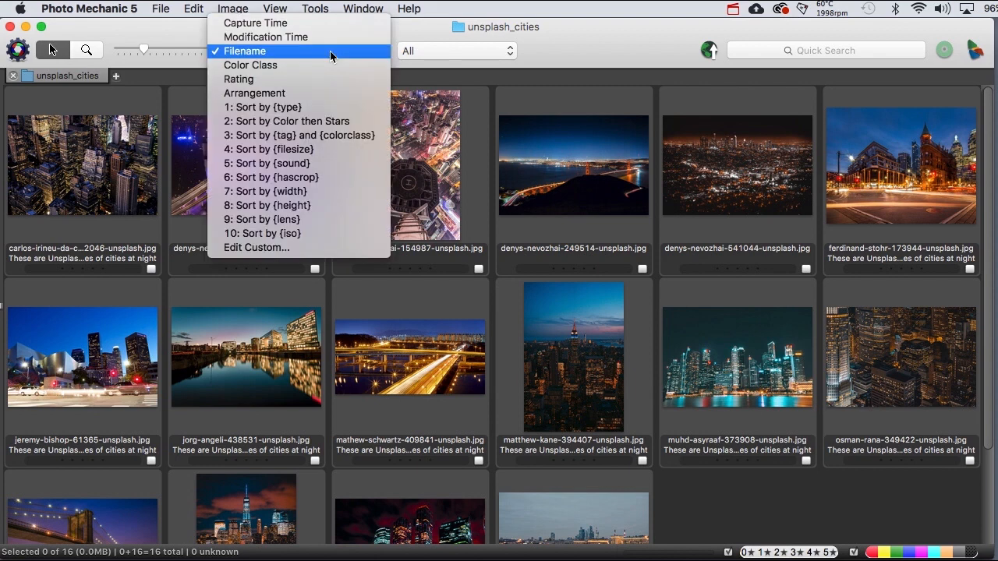
left_click(312, 94)
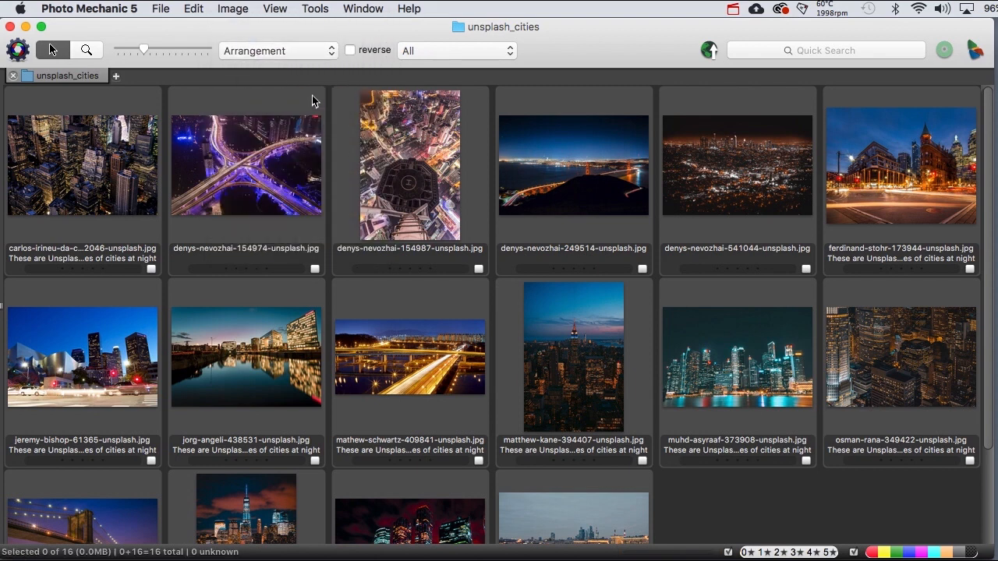
mouse_move(314, 231)
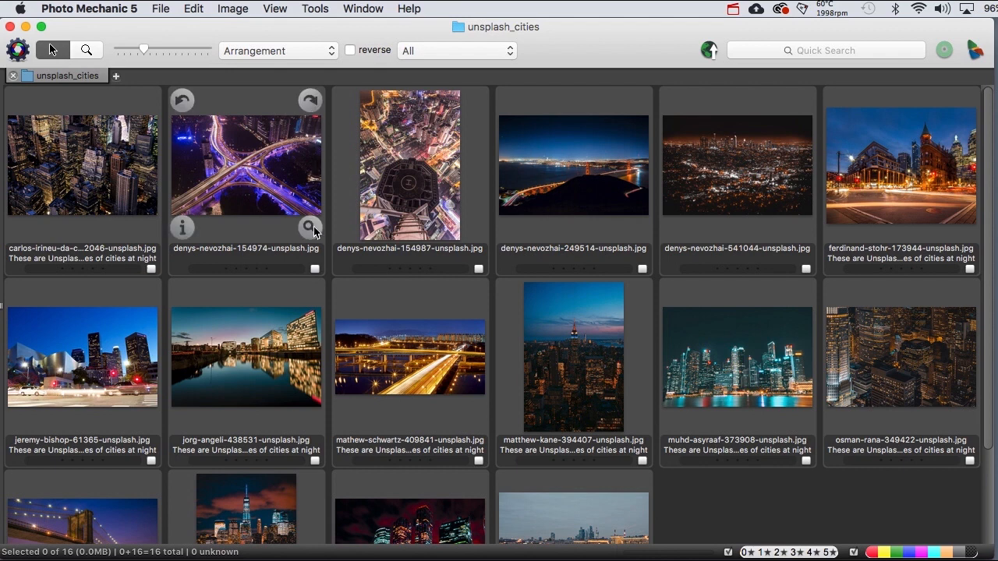
left_click(252, 175)
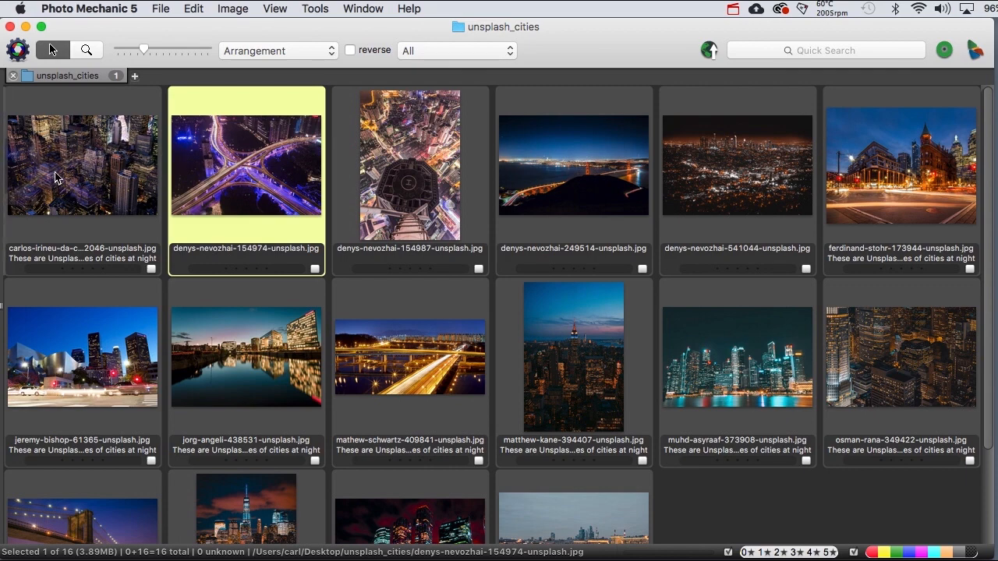
left_click_drag(55, 172, 55, 172)
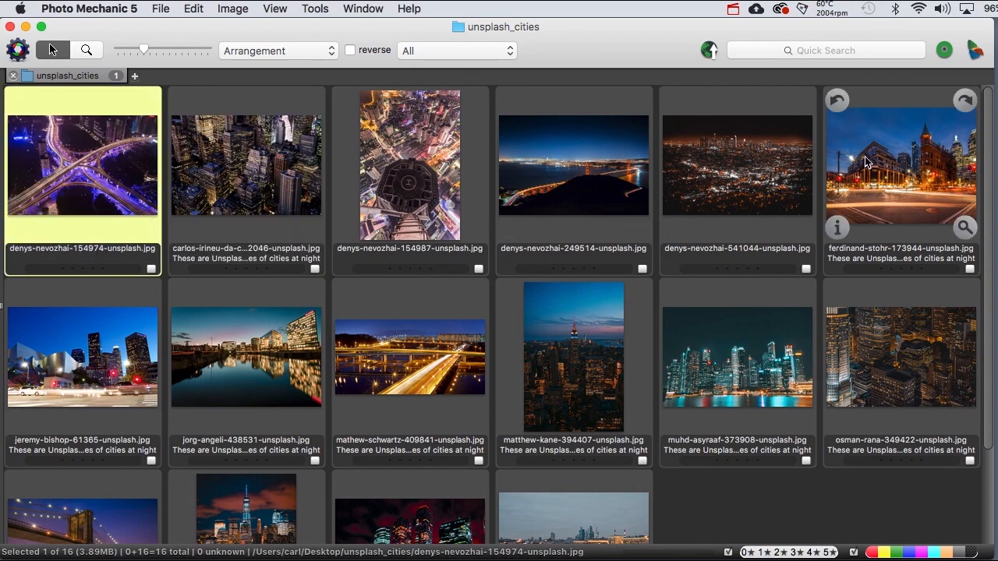
Step: Place the street corner with the brick tower second, the golden highway light trails third and the lit suspension bridge fourth
left_click(866, 162)
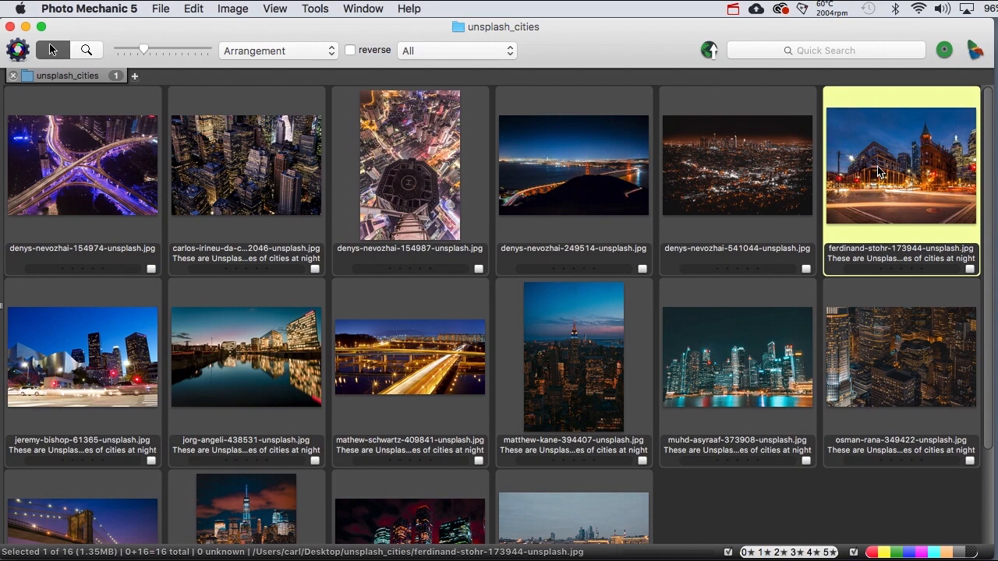
left_click_drag(879, 171, 208, 168)
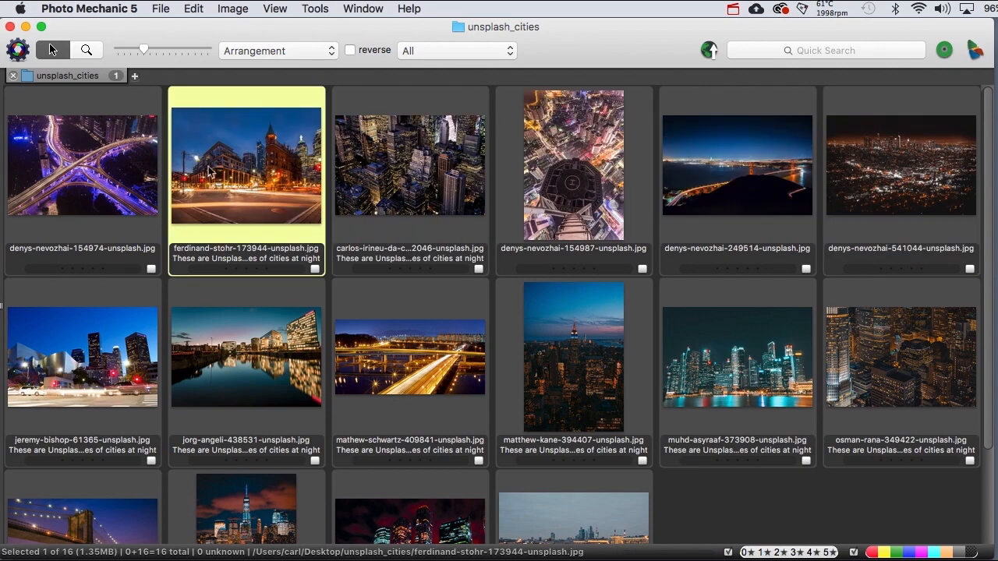
left_click(389, 382)
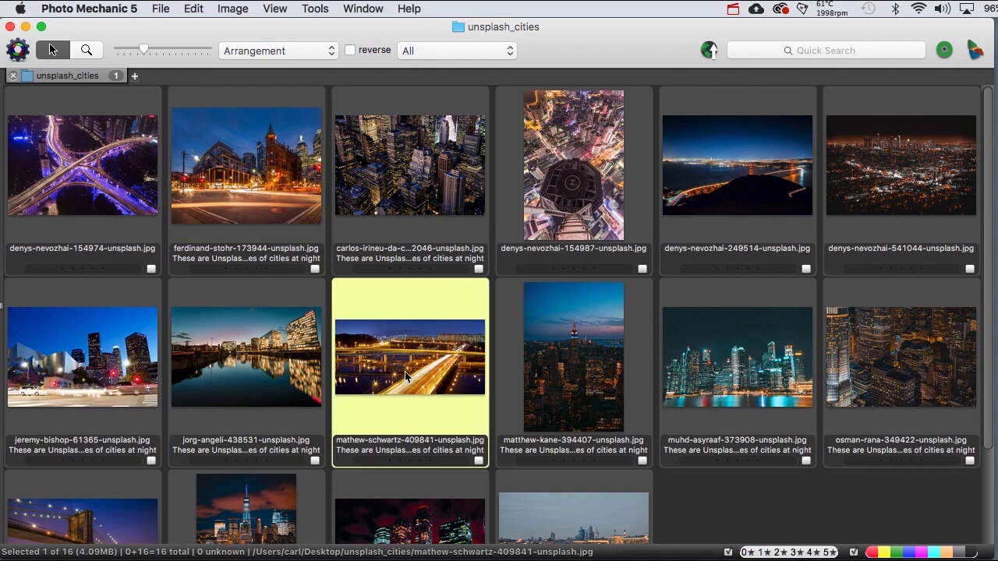
left_click_drag(406, 377, 350, 219)
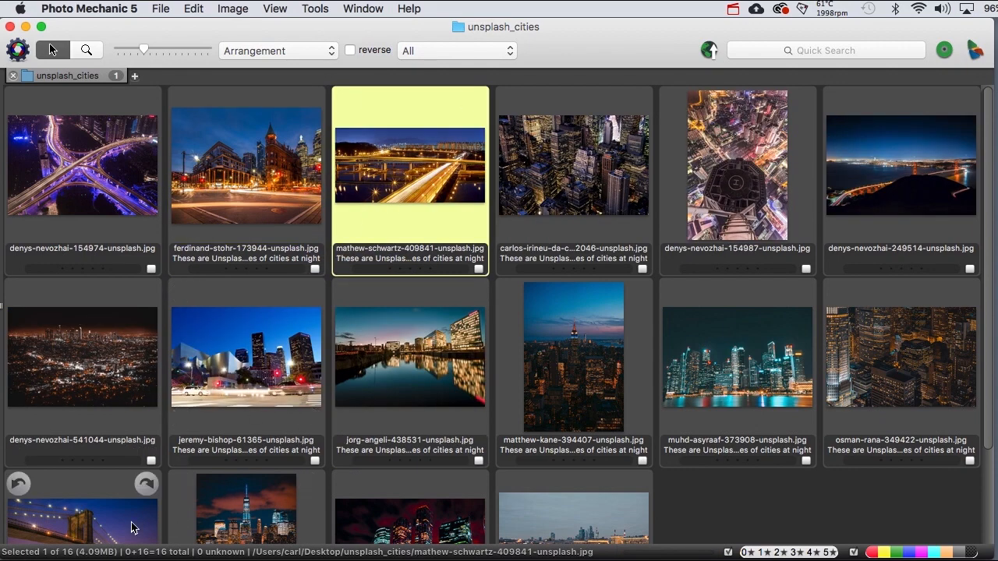
left_click_drag(132, 528, 503, 200)
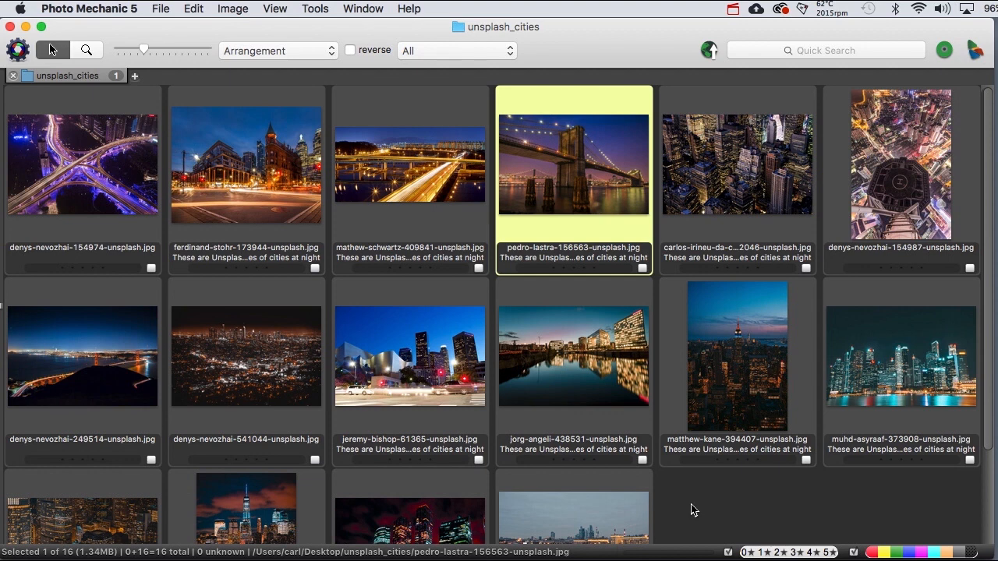
Step: Start renaming all photos in the folder and replace the renaming string with the {seqn} sequence variable
key("super+a")
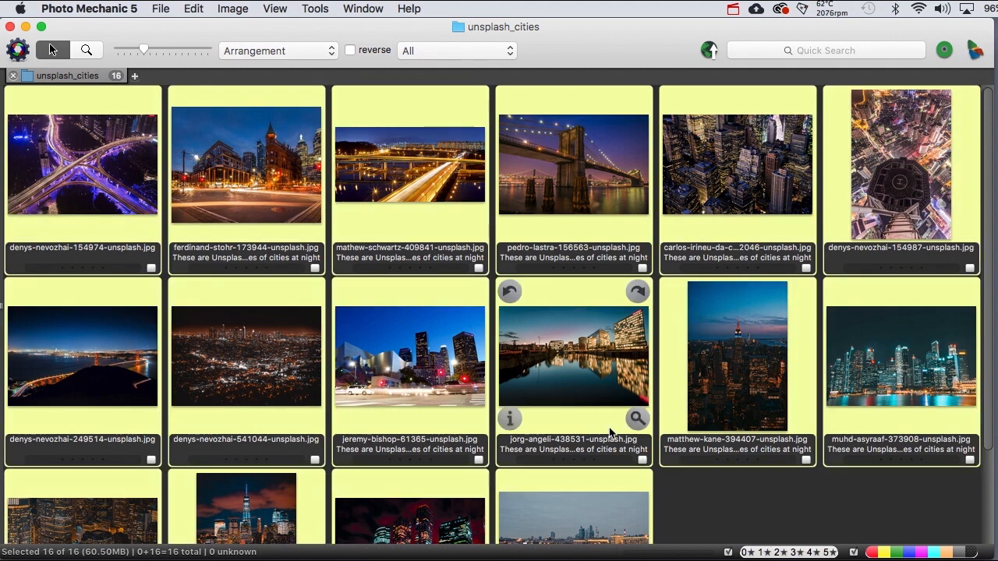
right_click(436, 299)
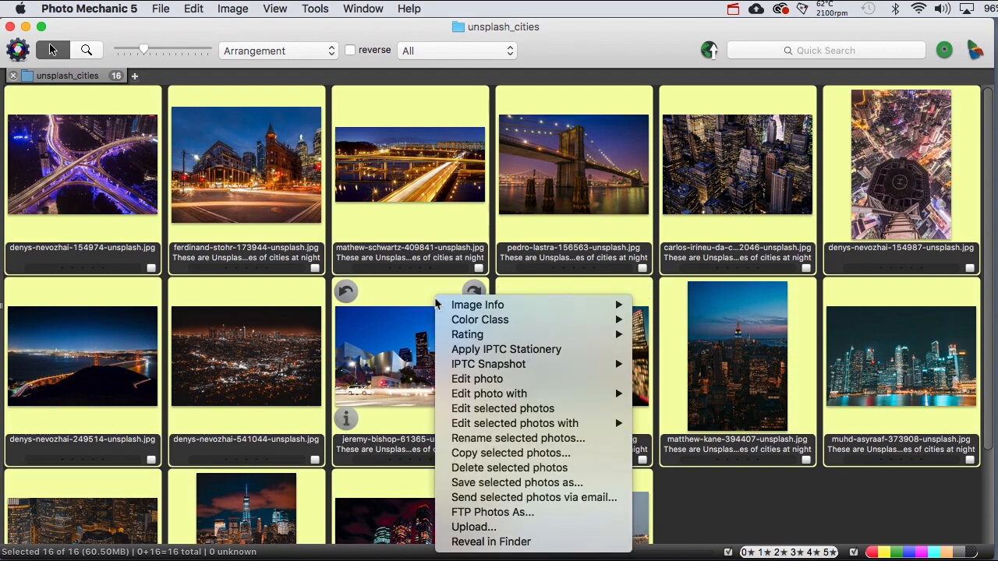
left_click(460, 438)
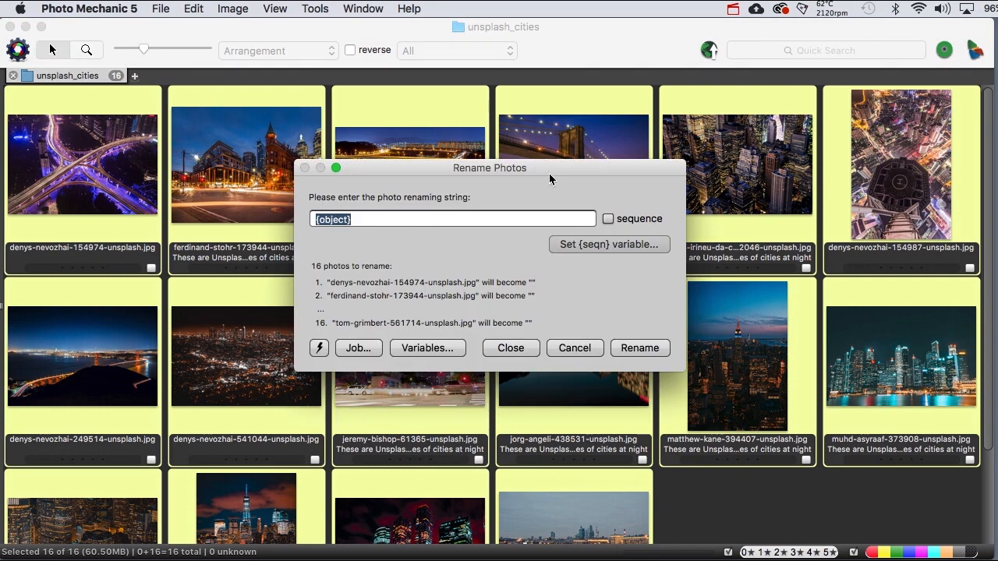
left_click_drag(550, 172, 519, 191)
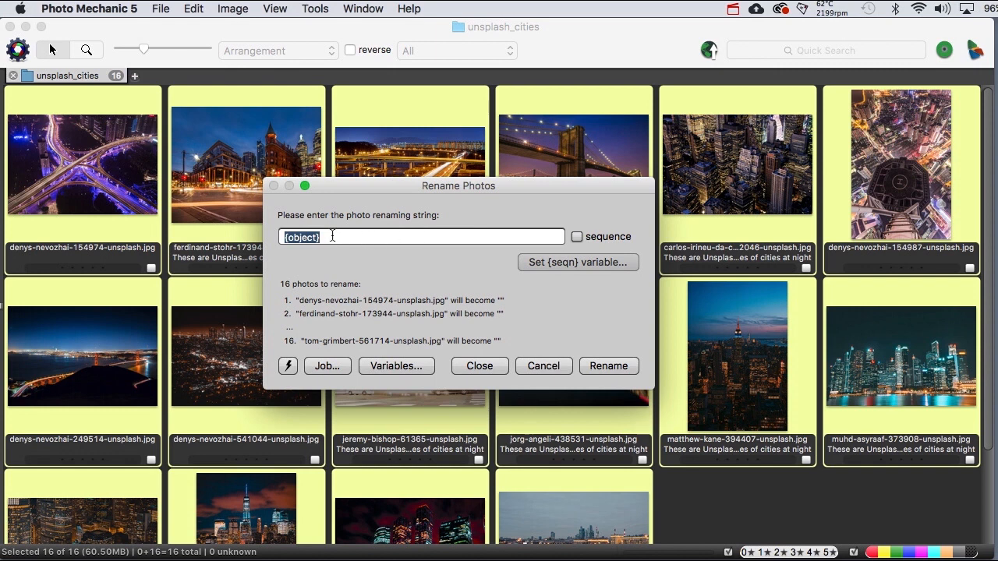
key("BackSpace")
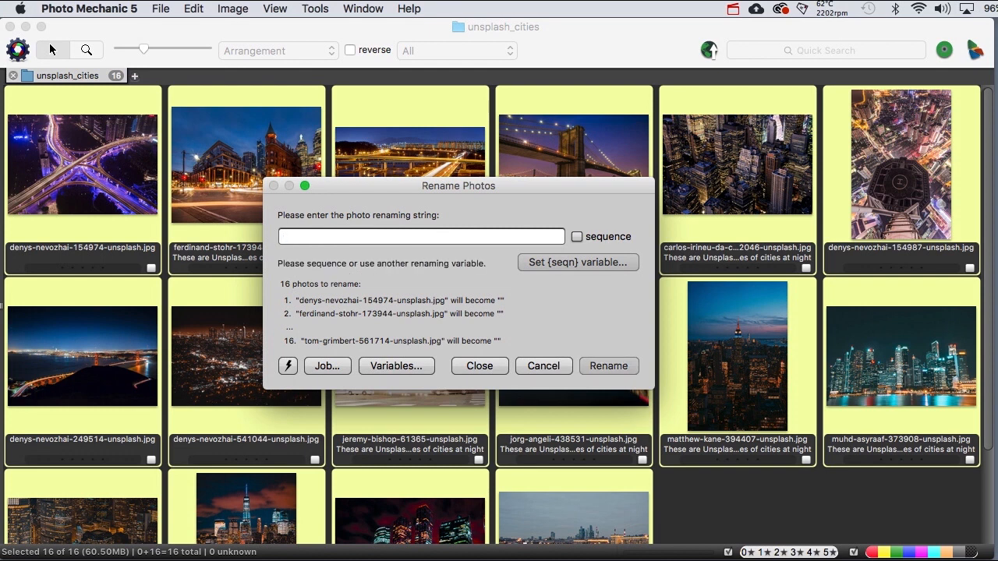
left_click(577, 237)
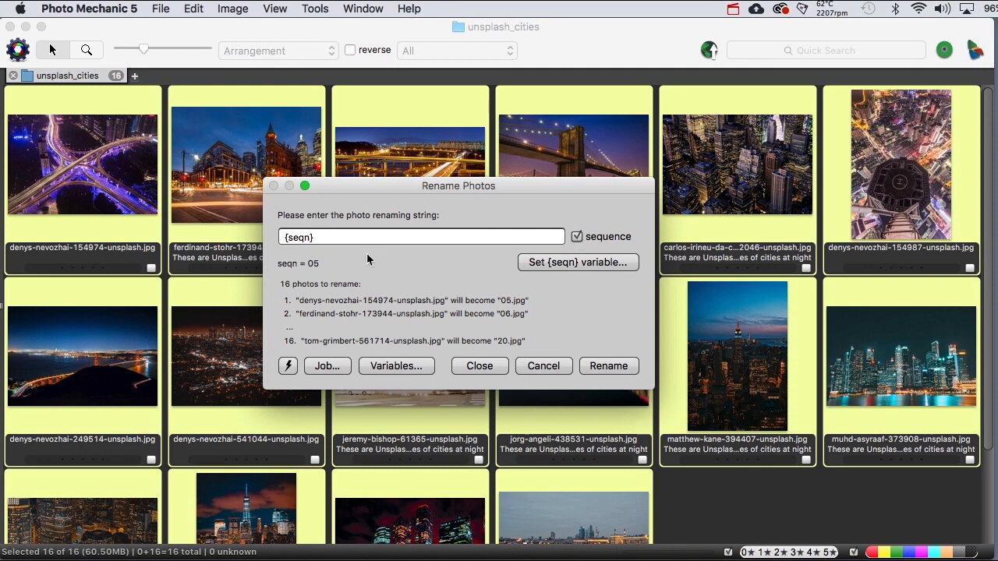
left_click_drag(318, 238, 283, 234)
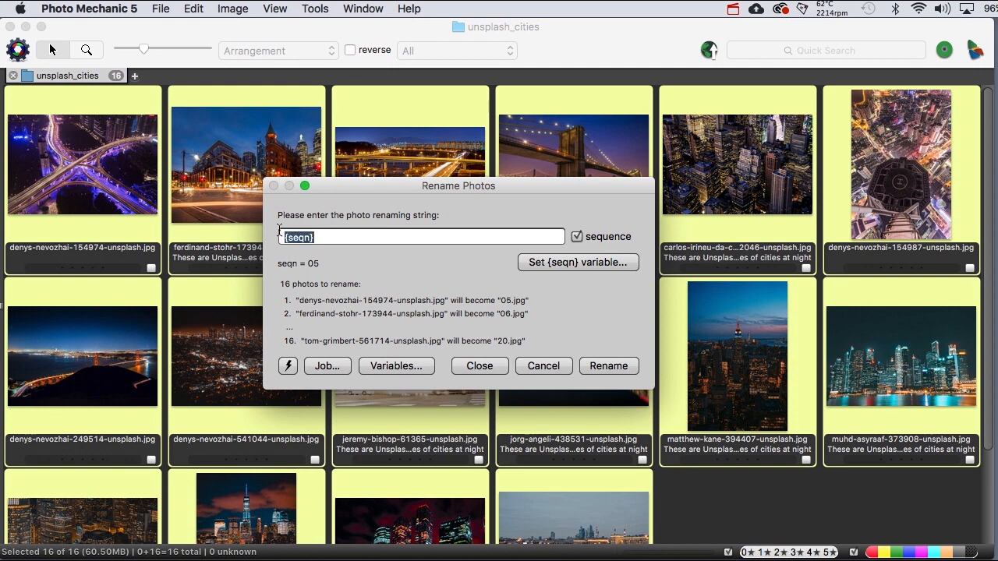
left_click(323, 237)
Step: Reset the {seqn} sequence value so the numbering starts at 01
left_click(550, 266)
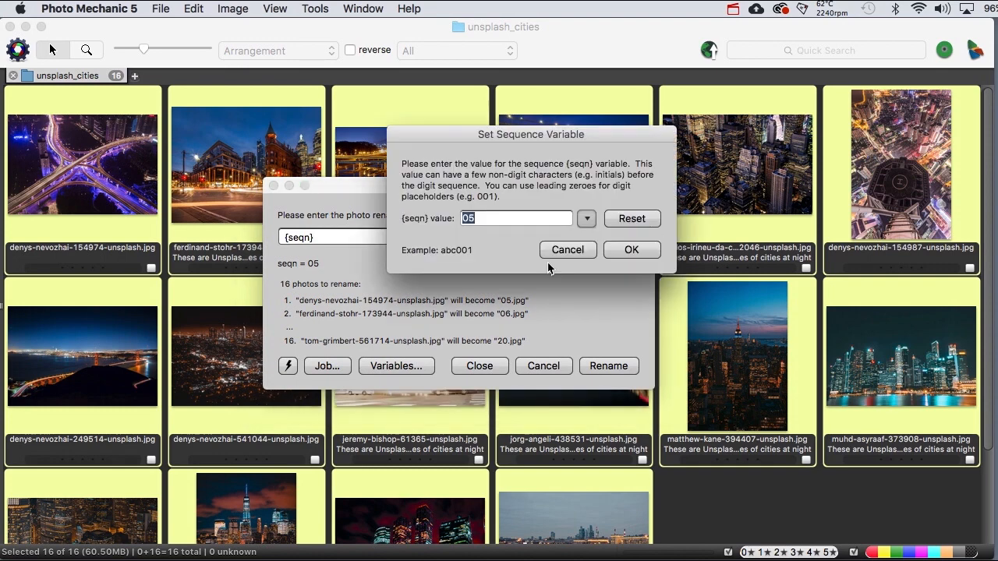
left_click(631, 219)
left_click(632, 250)
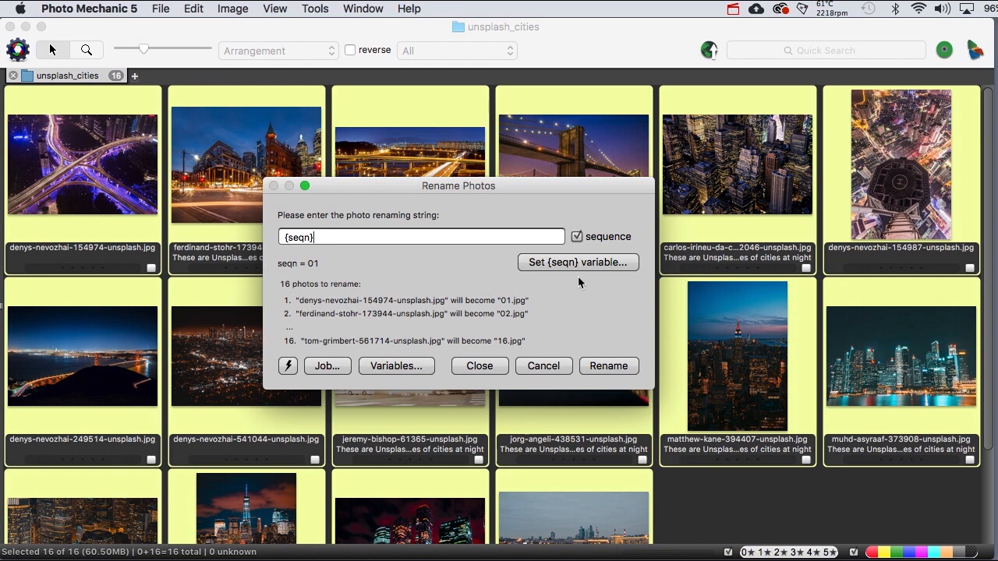
Step: Extend the renaming string to {seqn}_{filenamebase} using the variables list, and rename the selected photos
type("_")
left_click(411, 366)
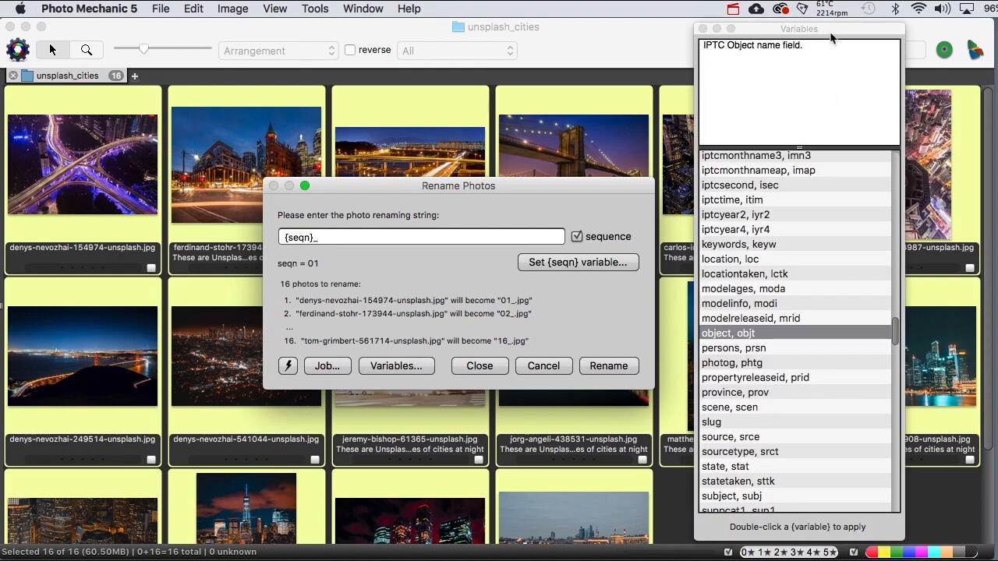
left_click_drag(833, 33, 787, 35)
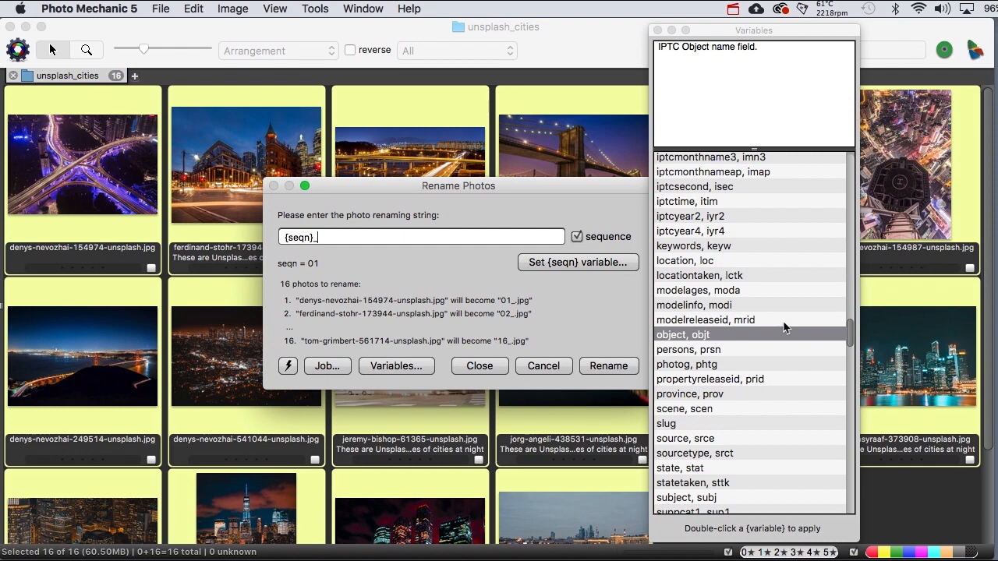
scroll(784, 326, "up", 15)
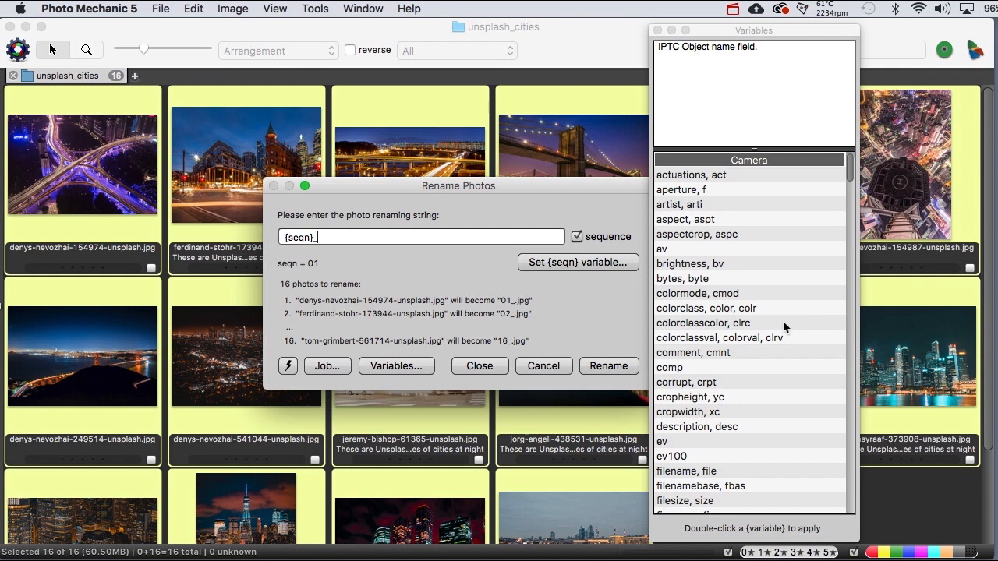
left_click(700, 486)
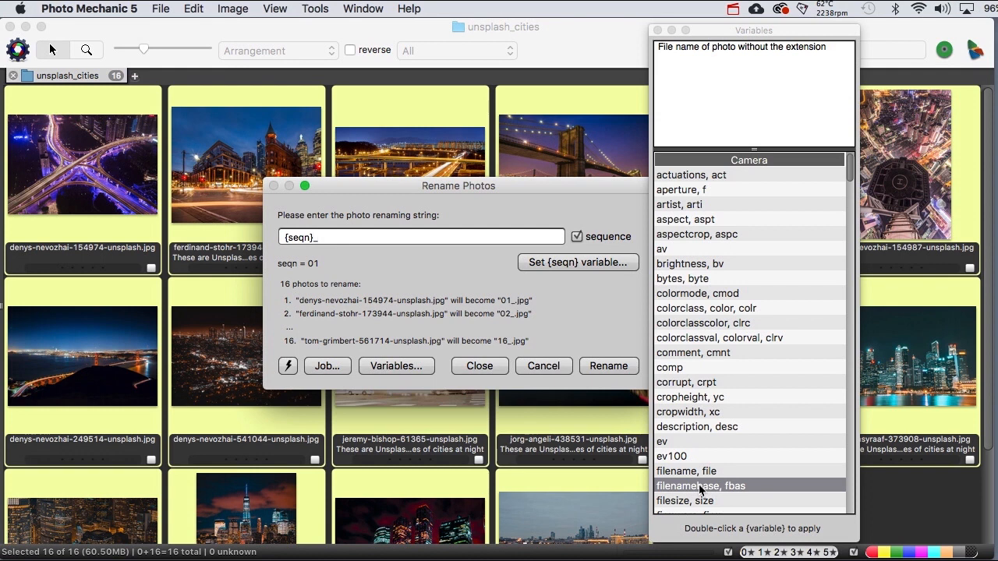
double_click(699, 486)
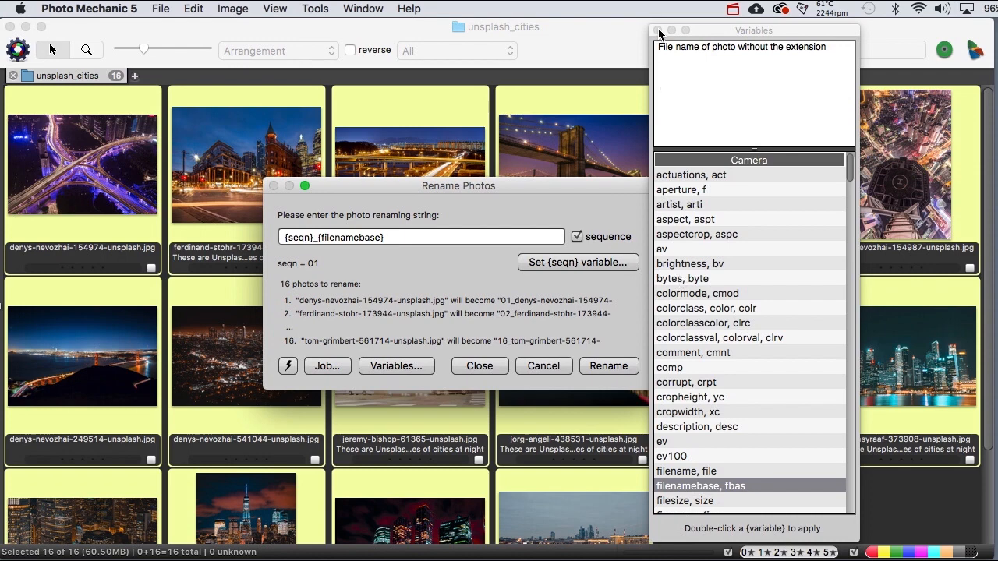
left_click(658, 31)
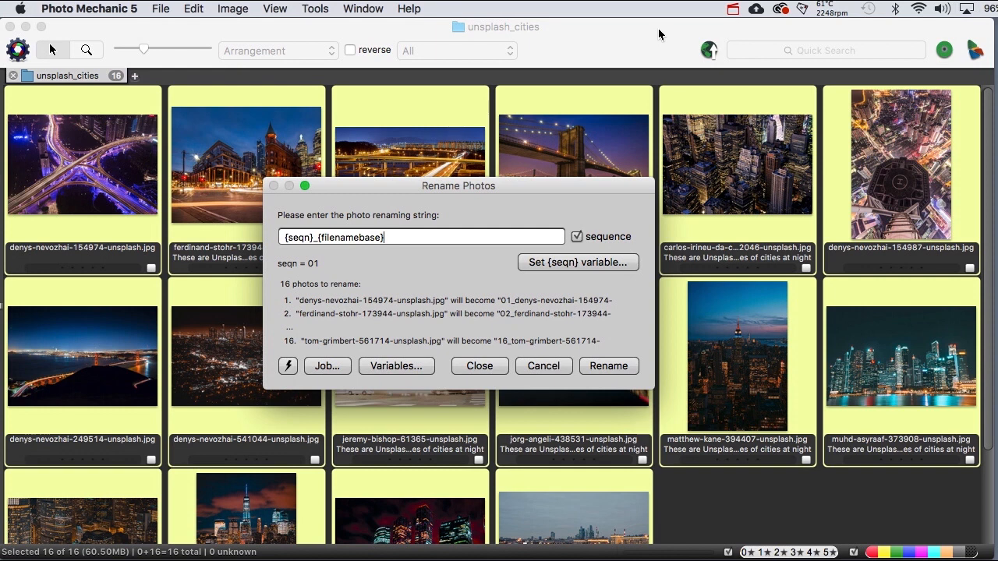
left_click(609, 366)
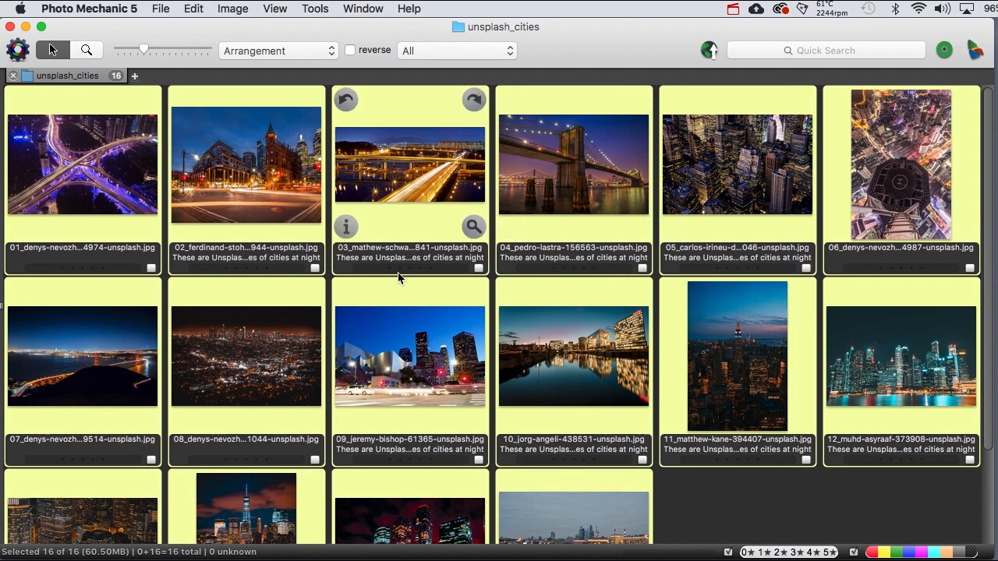
Step: Set the sort order of the renamed photos to Filename
left_click(304, 55)
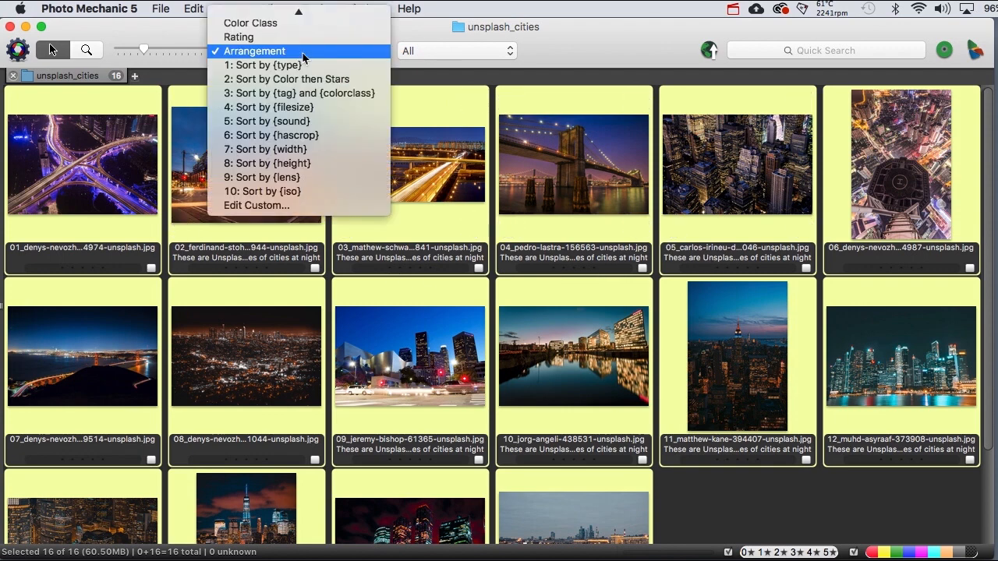
mouse_move(301, 11)
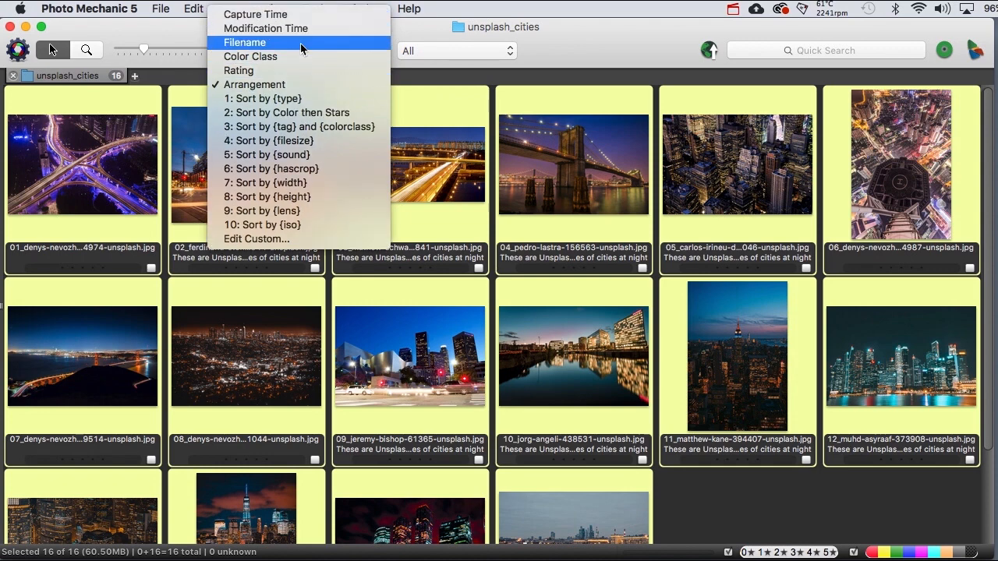
left_click(301, 45)
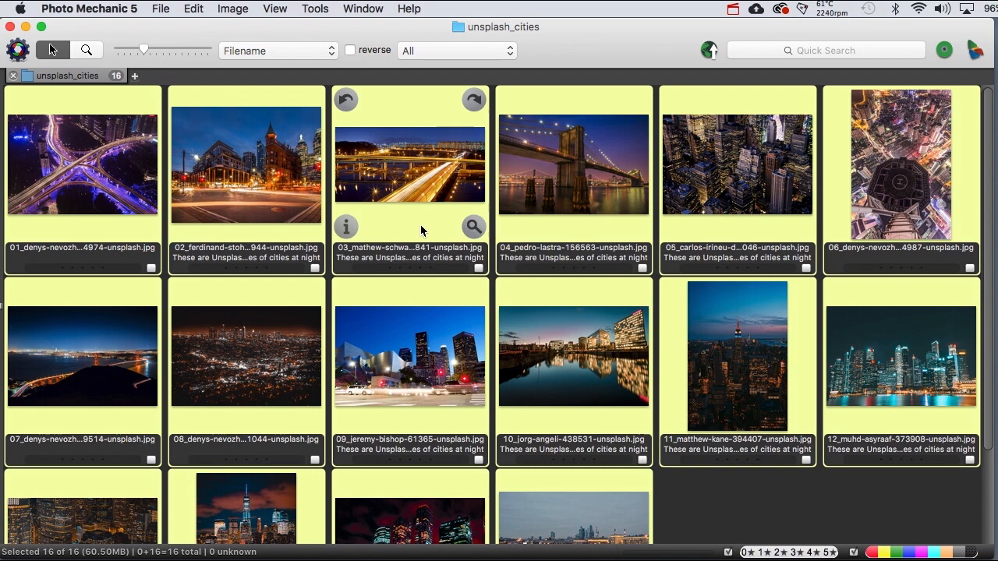
Step: Switch to Finder to check the renamed files' order in the unsplash_cities folder, and return to Photo Mechanic
key("ctrl+Right")
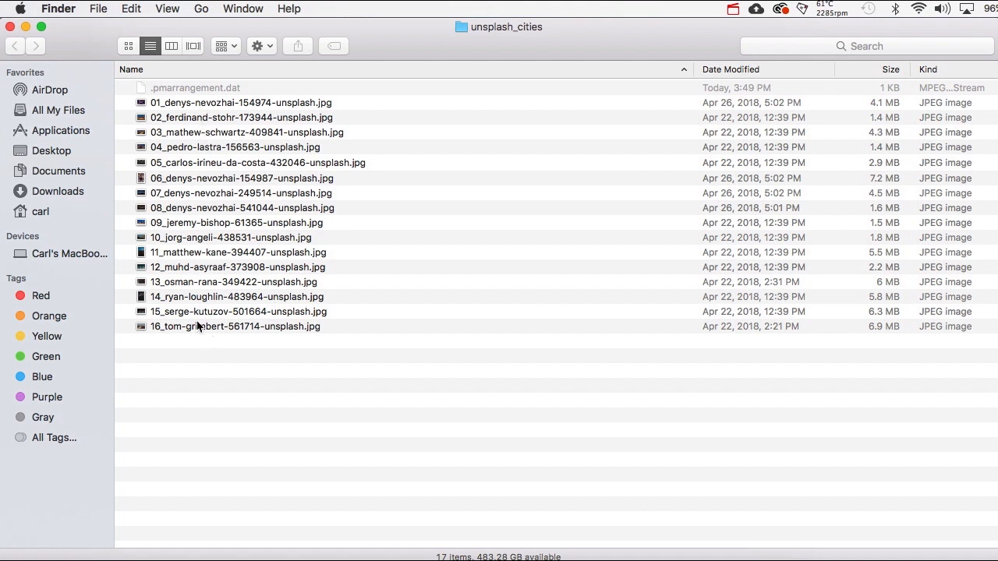
left_click(154, 106)
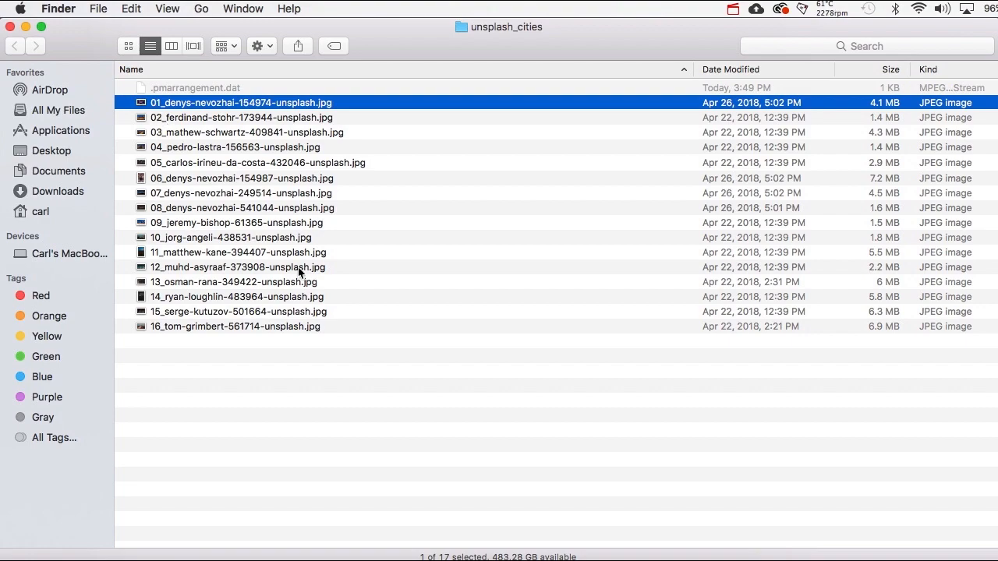
key("ctrl+Left")
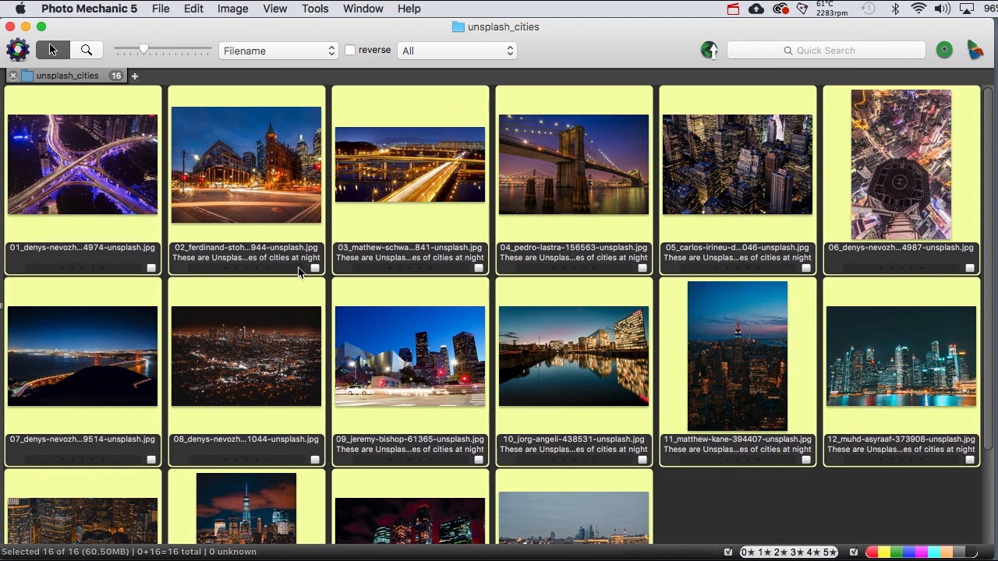
Step: Start another rename of all selected photos and replace {filenamebase} with slideshow, making the renaming string {seqn}_slideshow
right_click(267, 164)
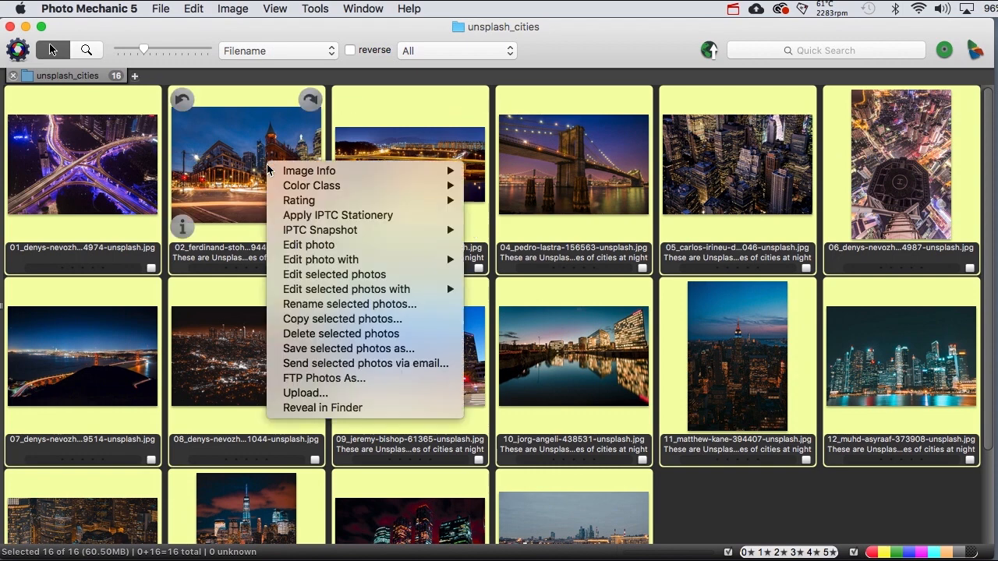
left_click(293, 305)
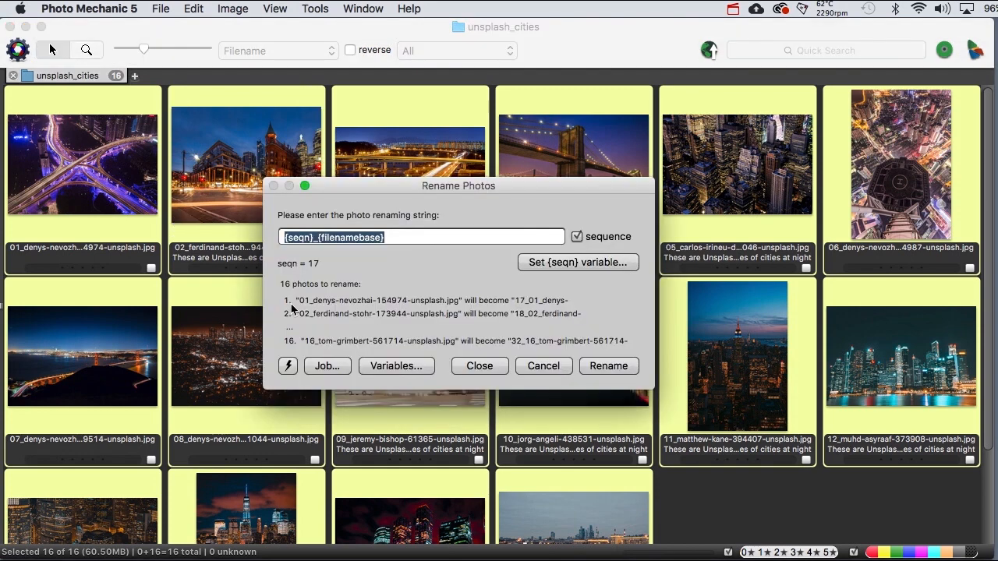
left_click(393, 237)
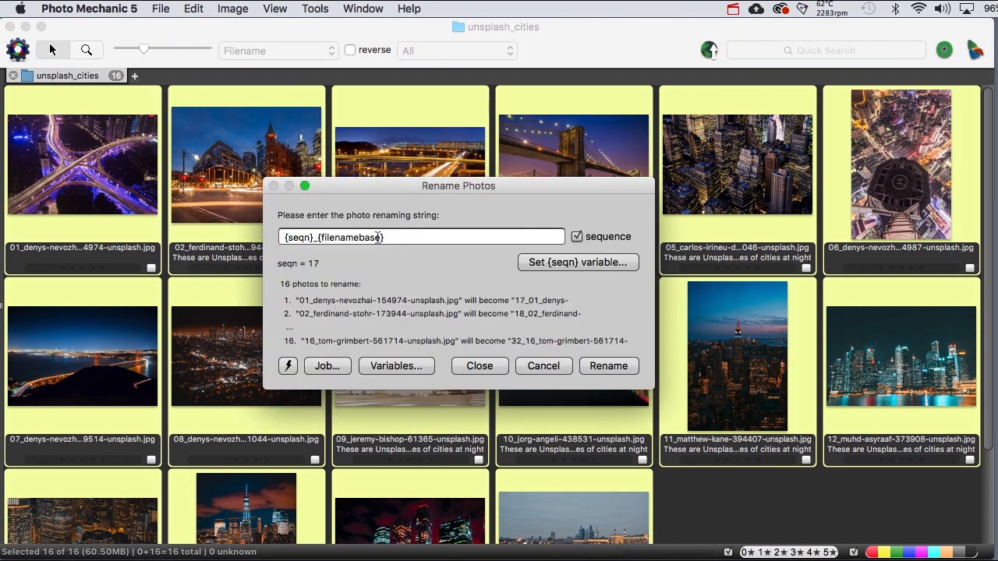
left_click_drag(379, 237, 318, 237)
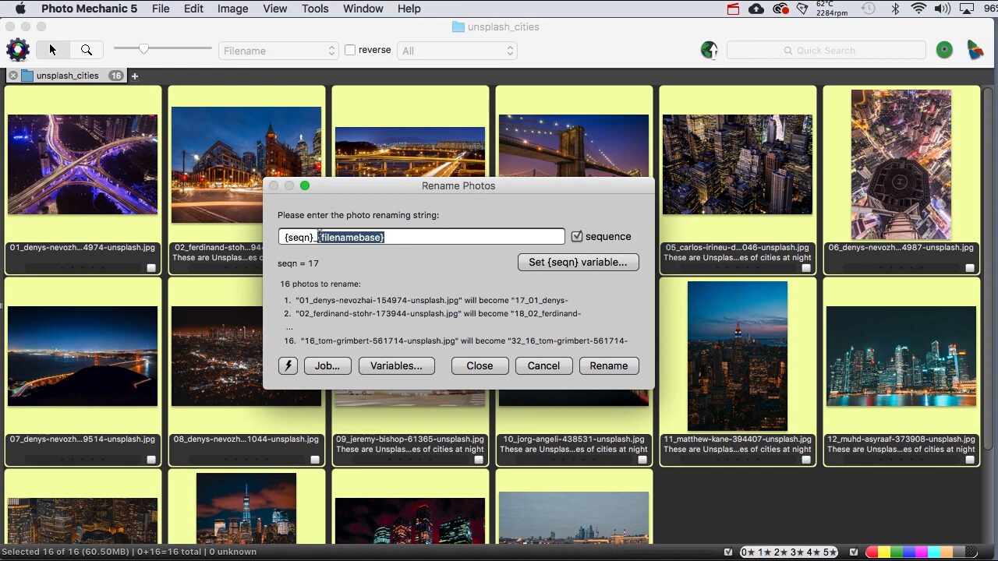
type("slidesh")
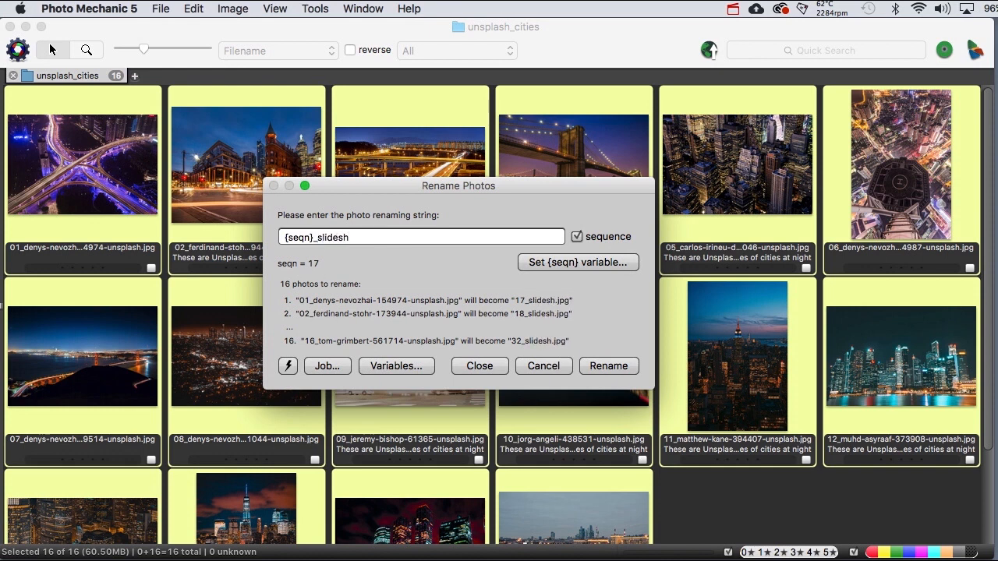
type("ow")
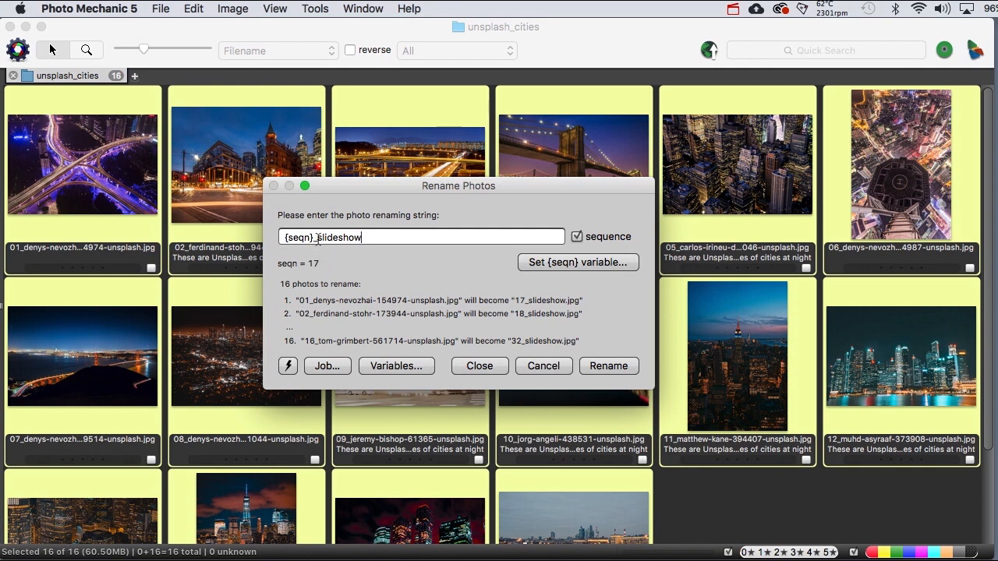
Step: Rearrange the renaming string to slideshow_{seqn} and rename the selected photos
left_click_drag(318, 239, 261, 237)
key("super+c")
key("BackSpace")
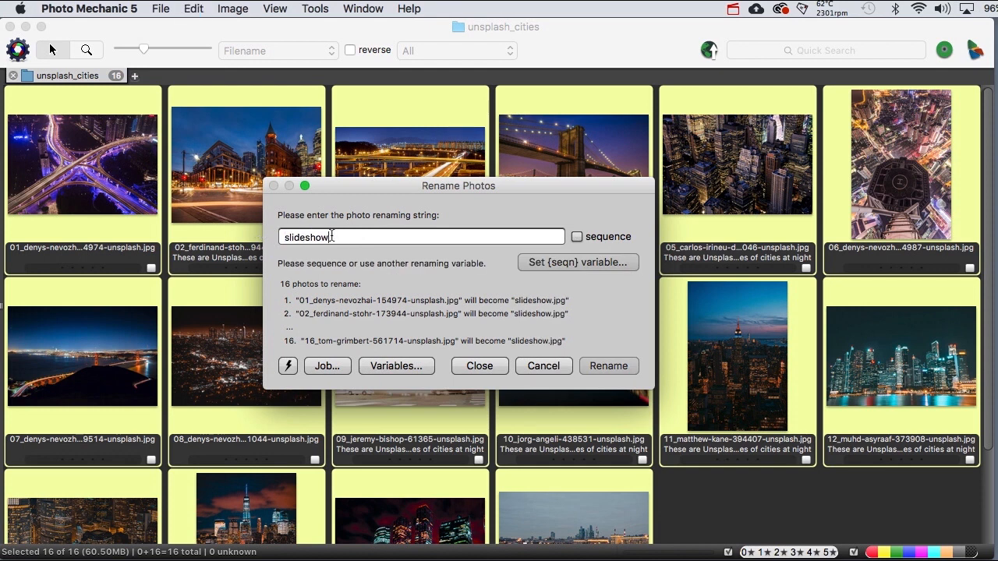
type("_")
key("super+v")
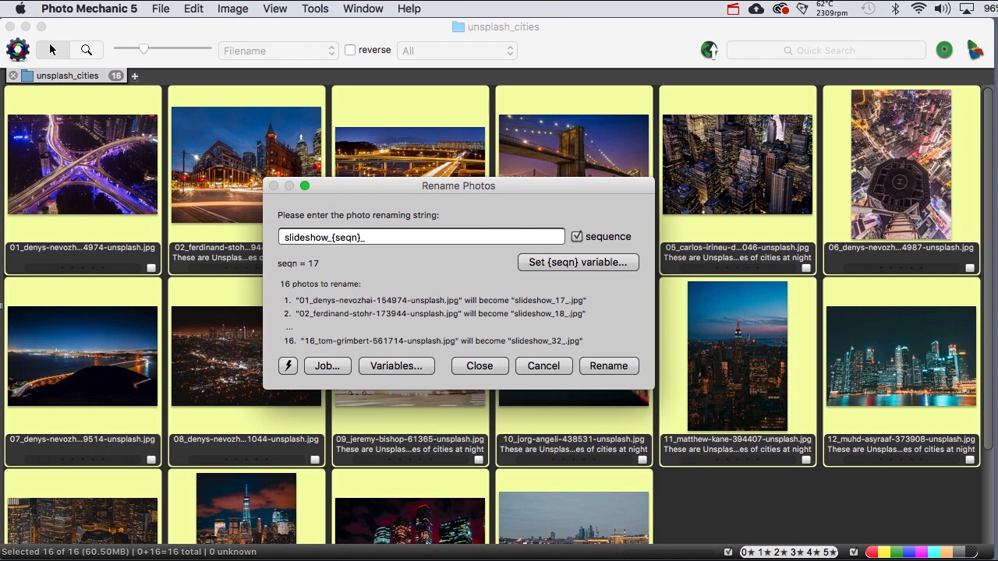
key("BackSpace")
left_click(605, 367)
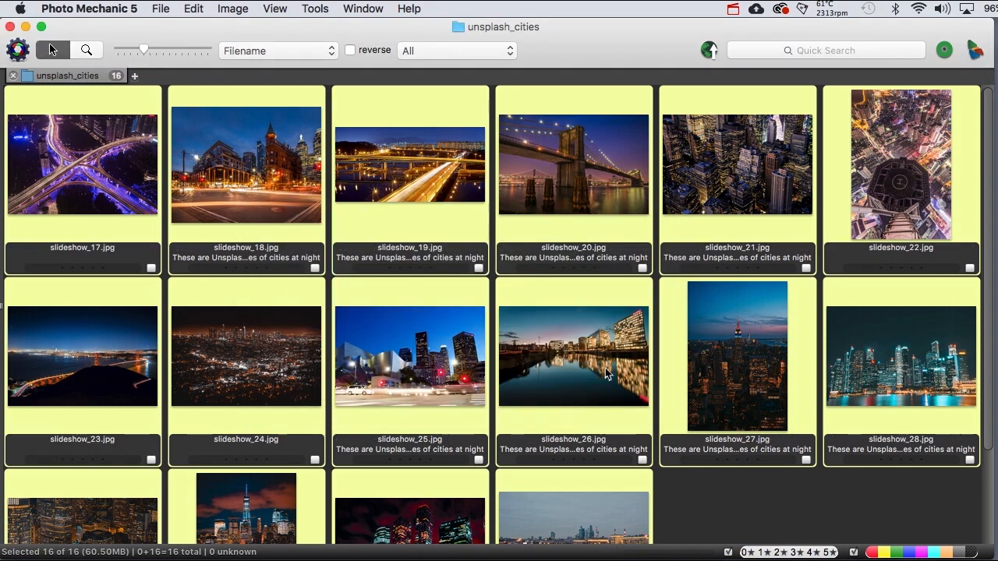
key("super+Tab")
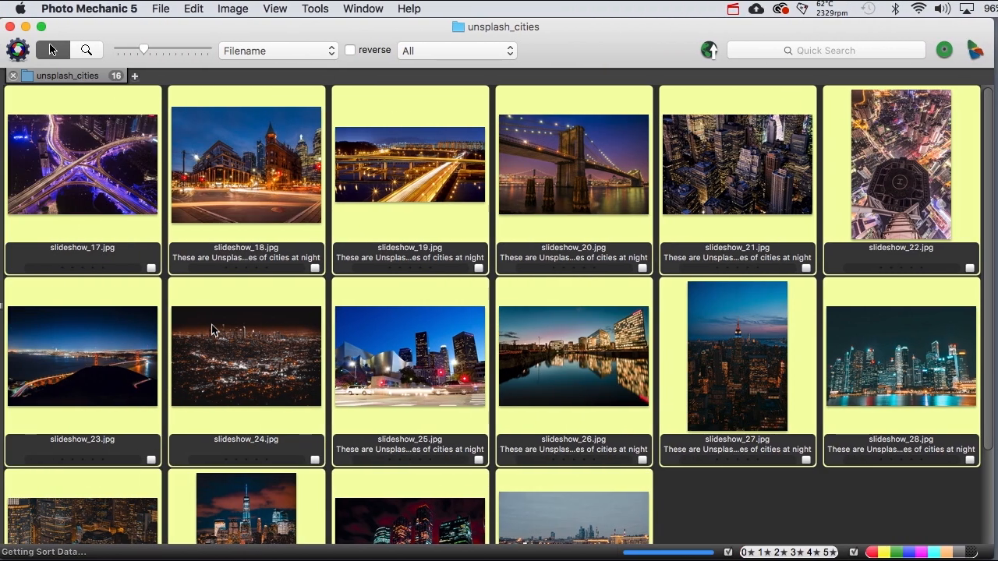
right_click(268, 159)
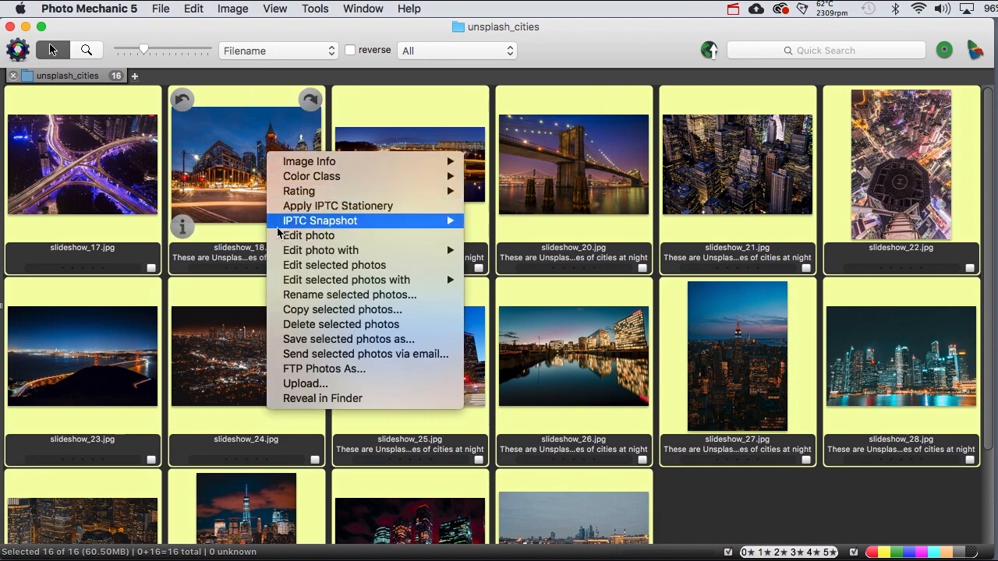
left_click(287, 301)
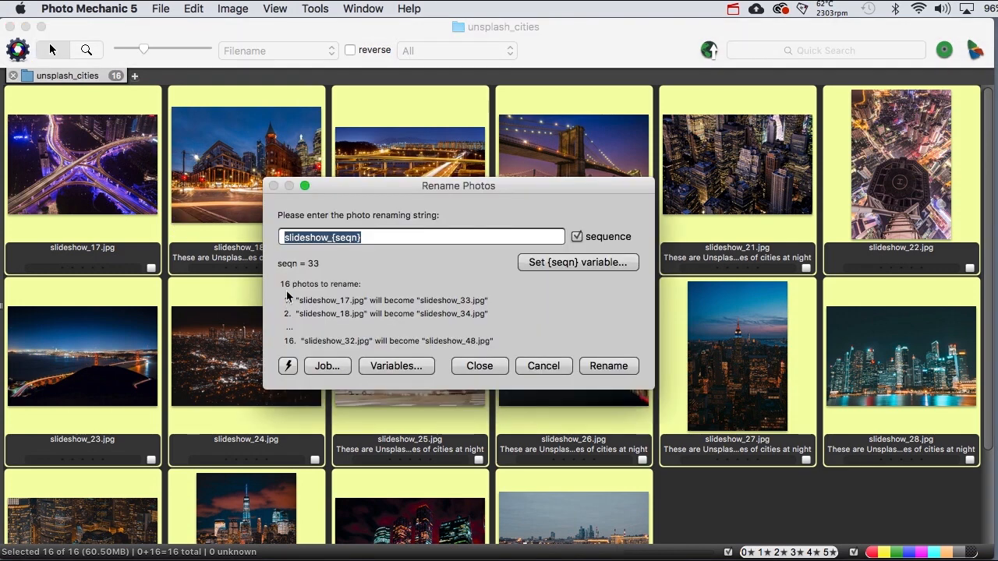
left_click(550, 265)
left_click(640, 221)
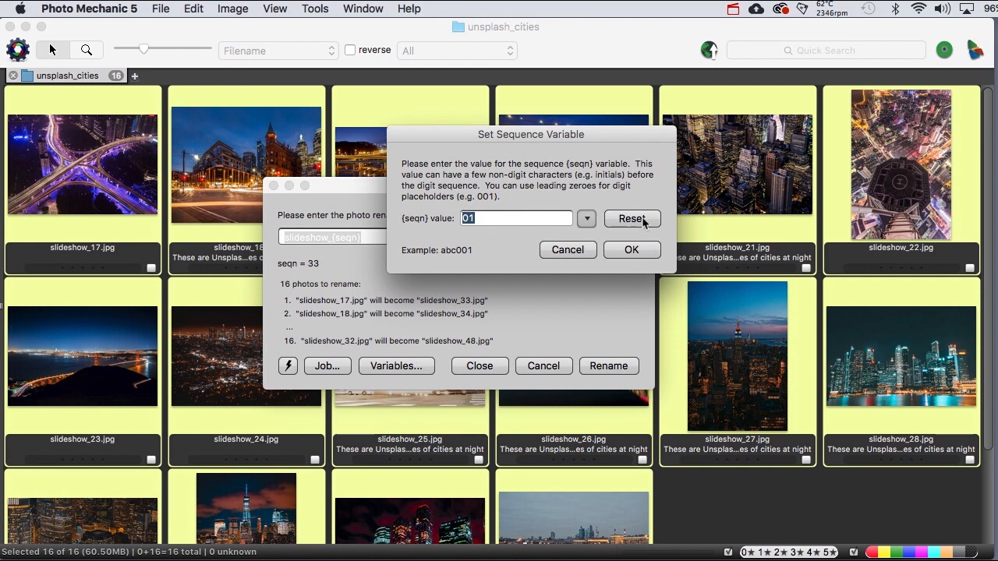
left_click(567, 251)
left_click(553, 370)
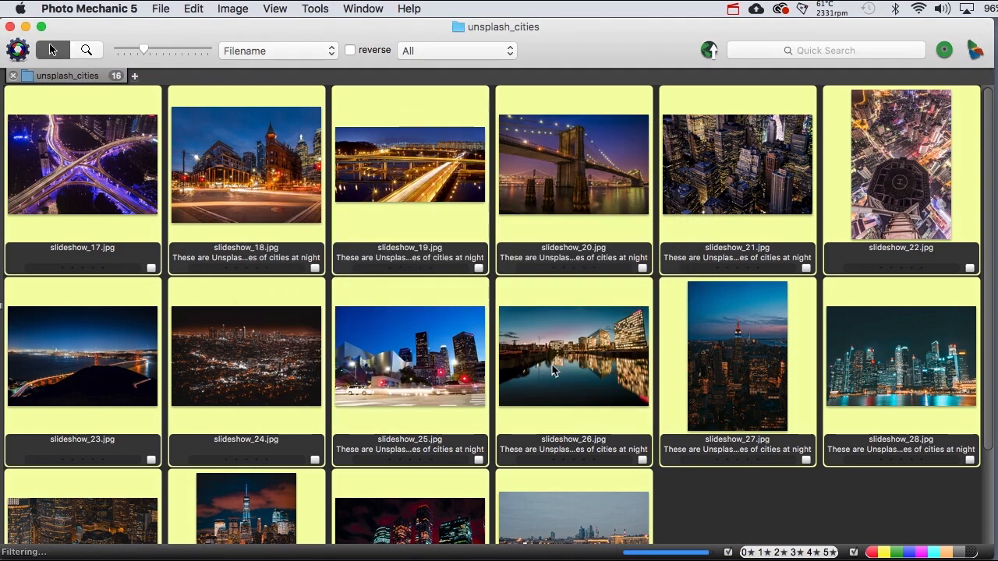
Step: Rename only slideshow_18.jpg, loading the aa_default_filenamebas snapshot and appending _toned to the {filenamebase} string
left_click(699, 501)
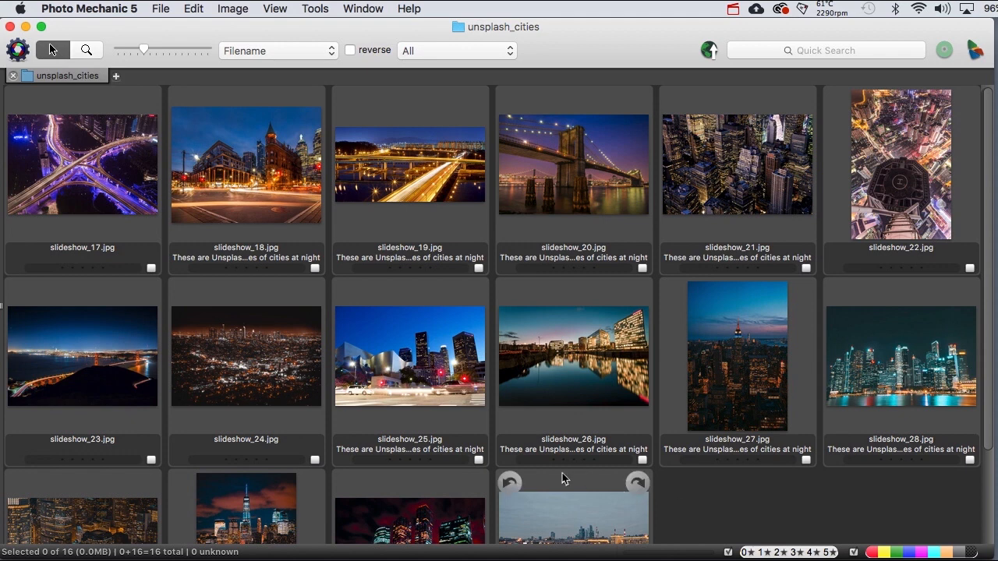
left_click(248, 177)
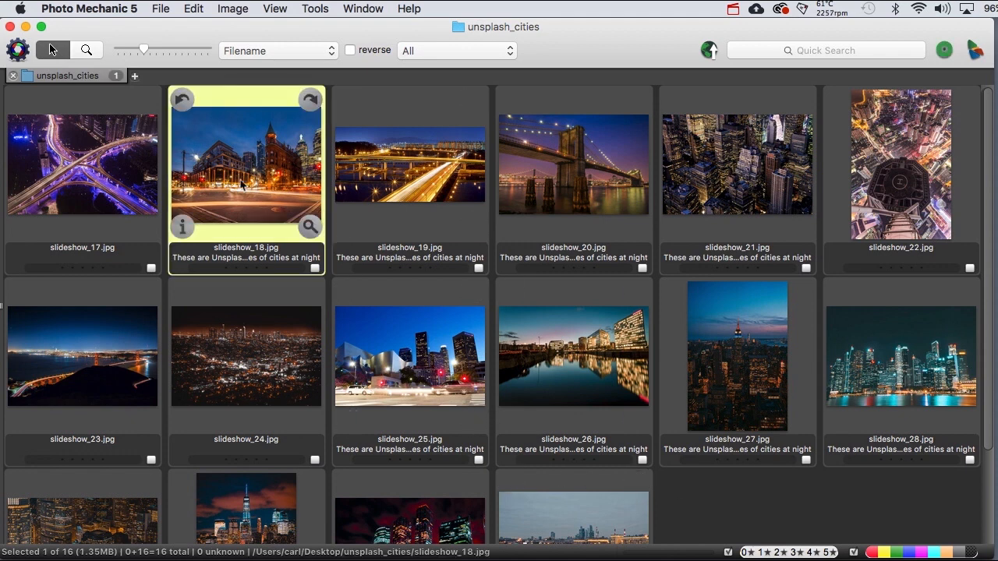
right_click(241, 178)
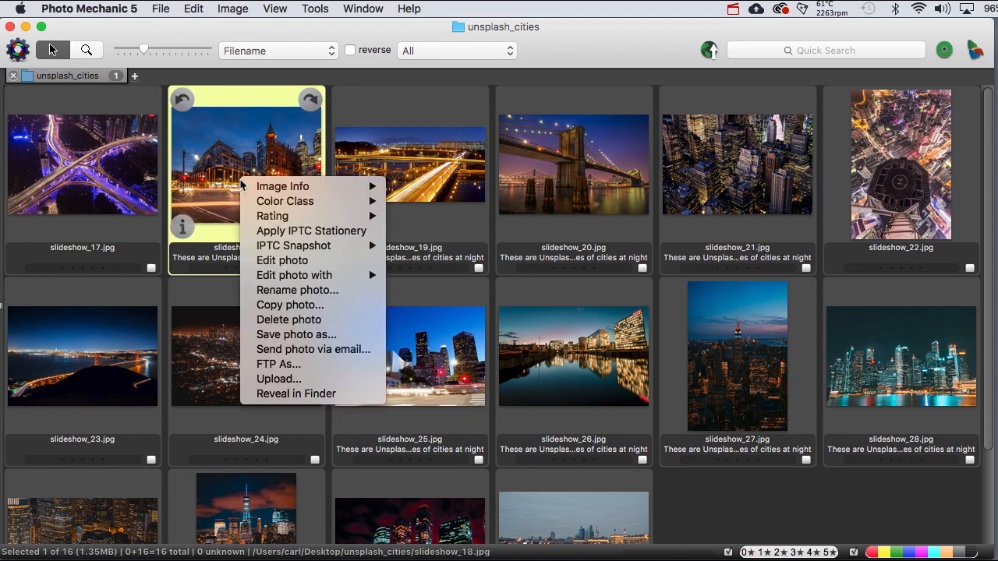
left_click(271, 290)
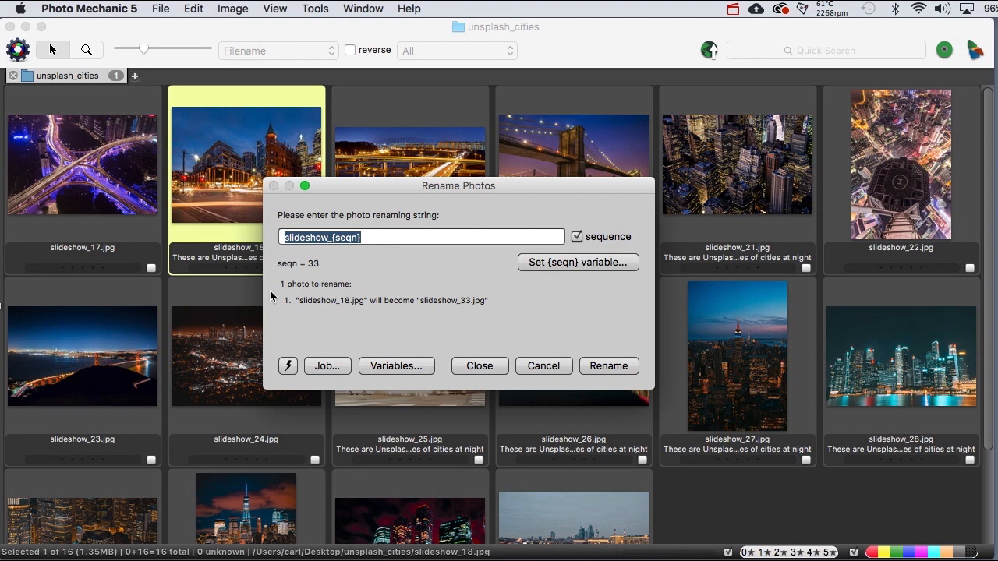
left_click(288, 365)
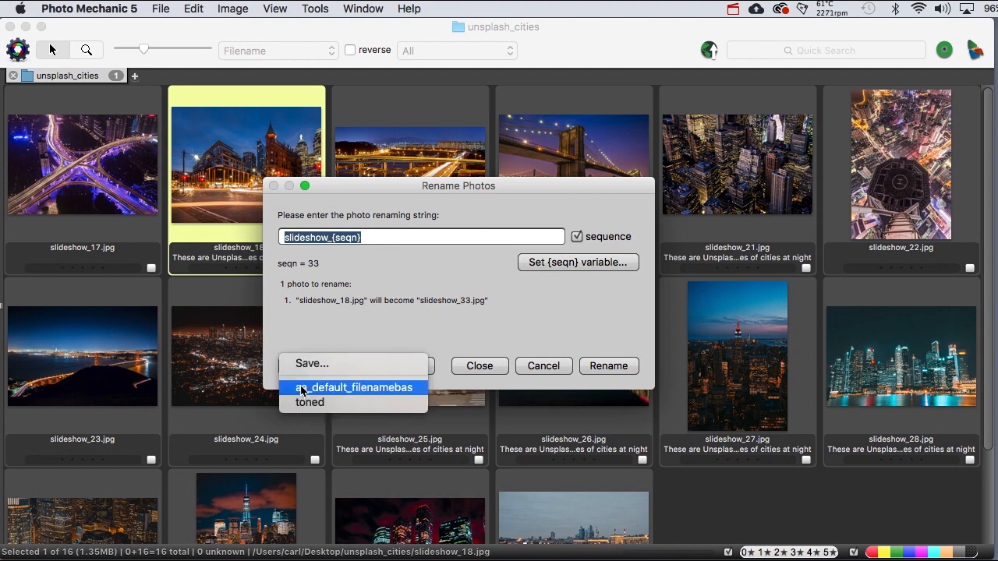
left_click(343, 388)
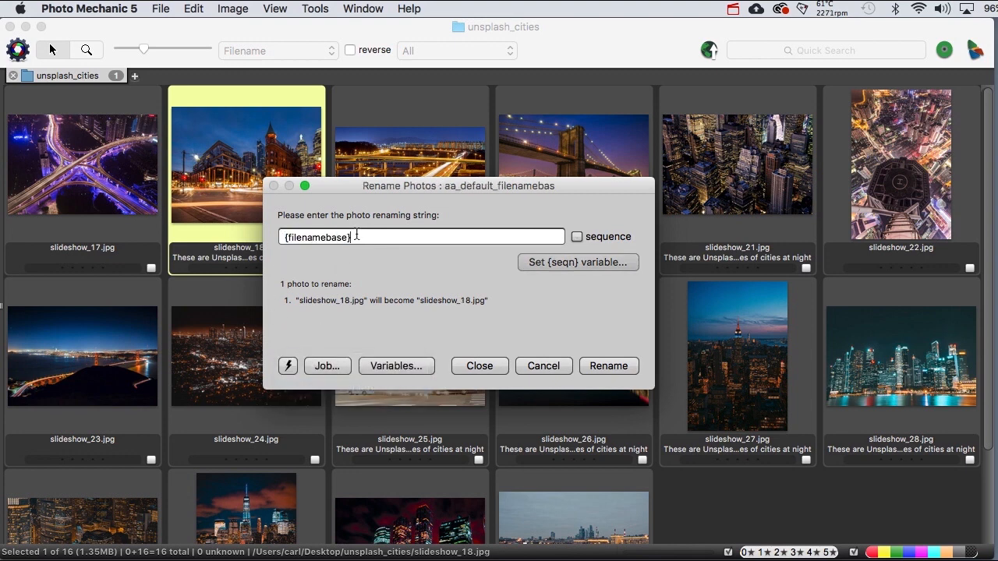
type("_toned")
key("Return")
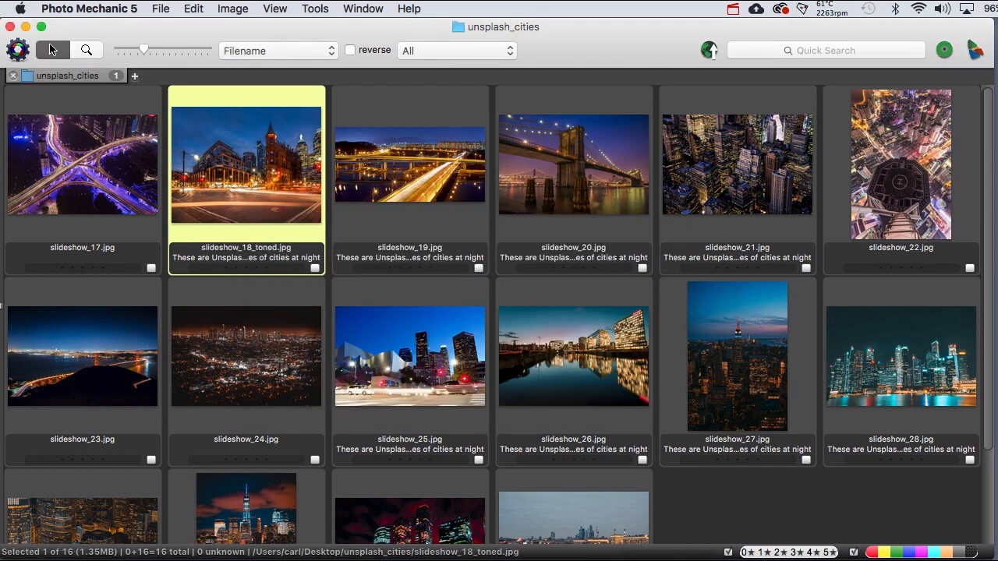
Step: Start another rename of the toned photo, load the aa_default_filenamebas snapshot and append _toned to its string
right_click(262, 178)
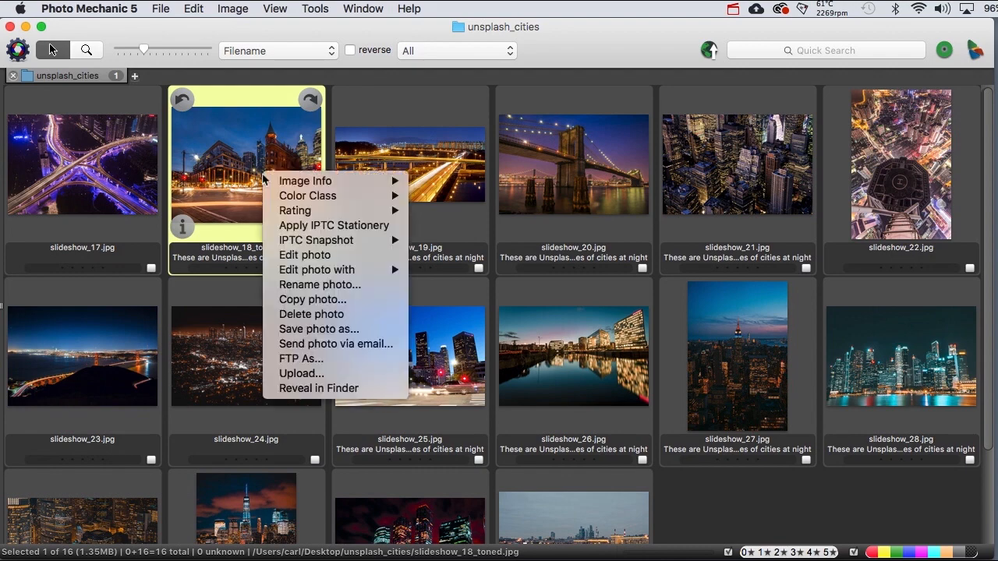
left_click(282, 286)
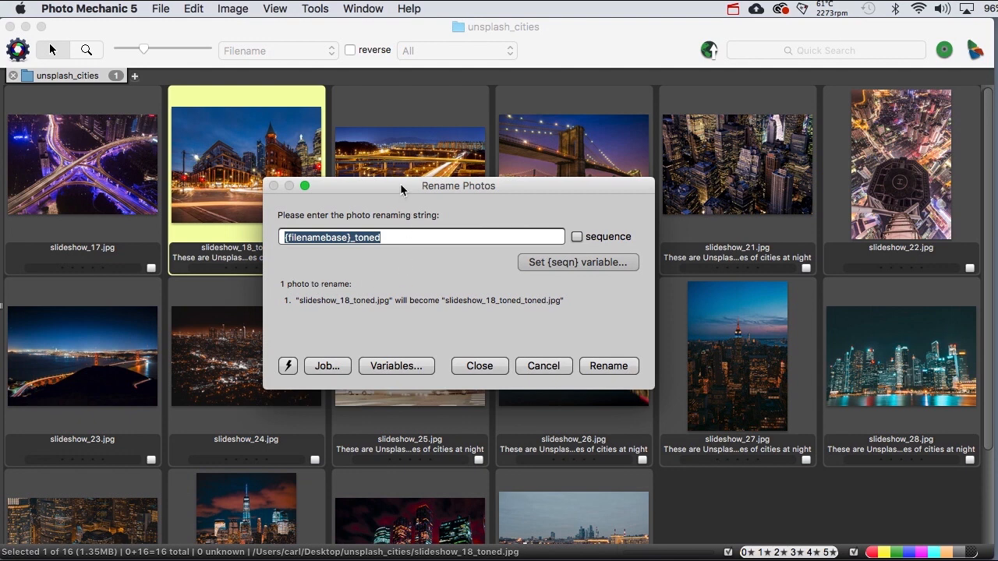
left_click_drag(401, 188, 425, 166)
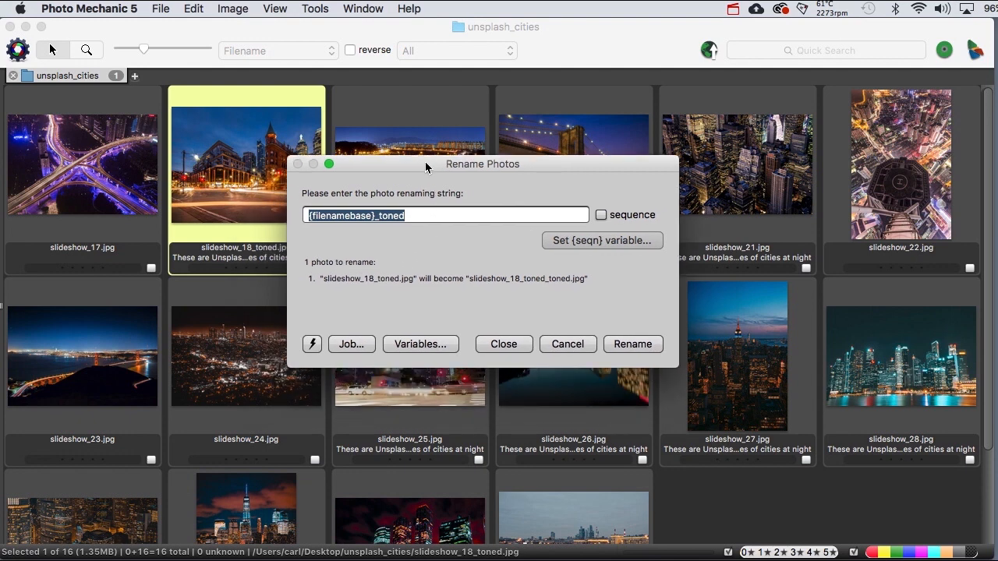
left_click(313, 344)
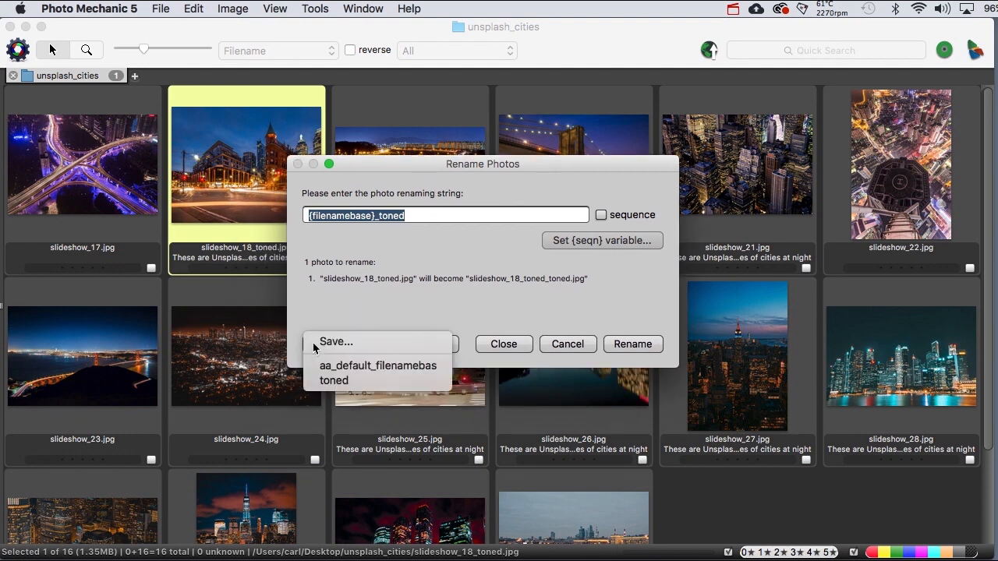
left_click(328, 368)
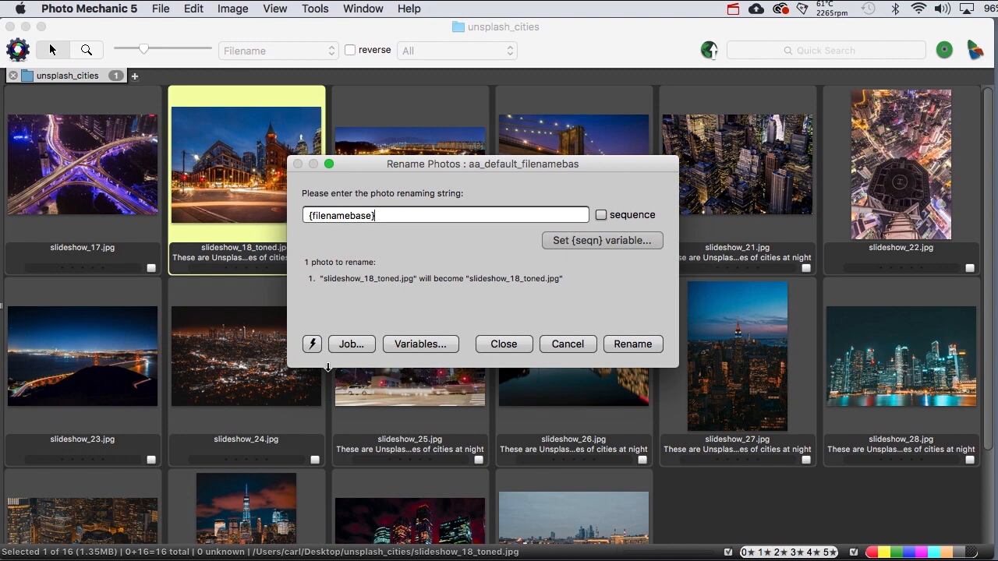
type("_toned")
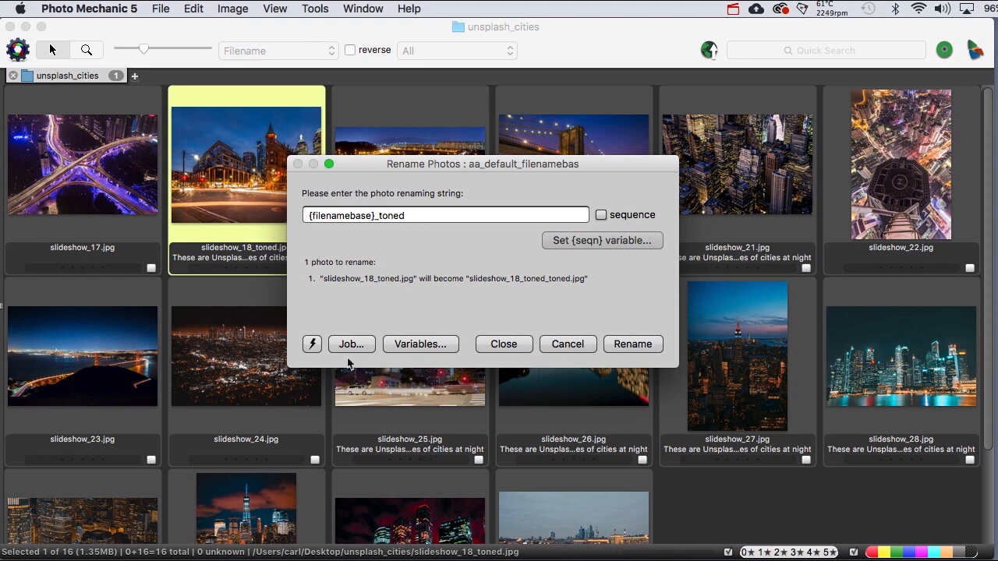
Step: Clear the renaming string and load the saved toned snapshot instead
left_click_drag(413, 216, 295, 215)
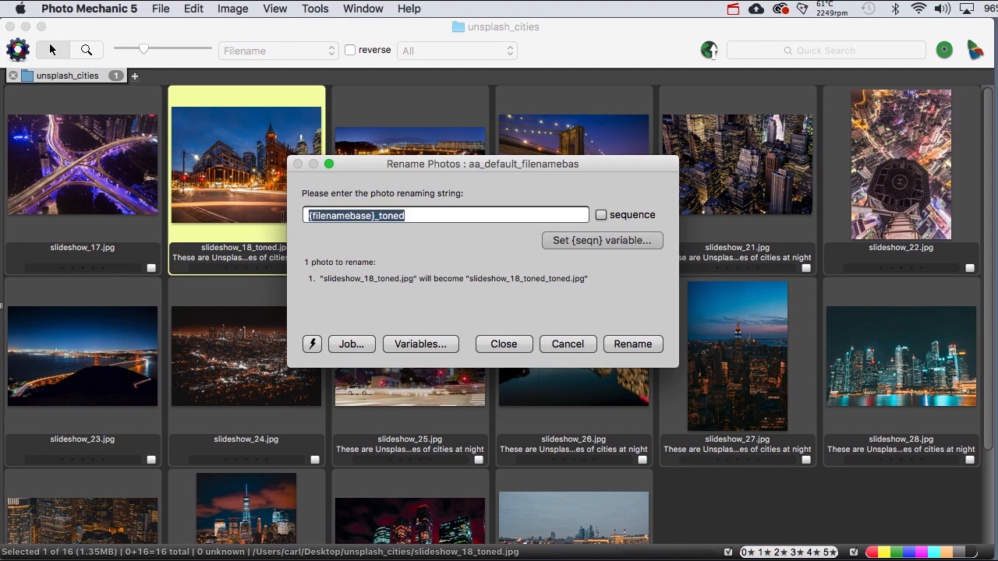
key("BackSpace")
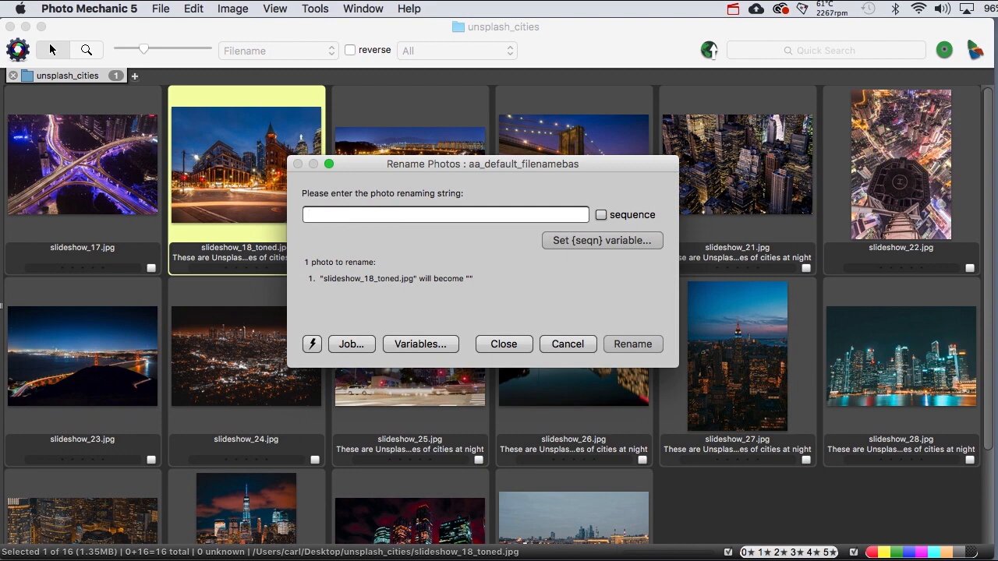
left_click(312, 345)
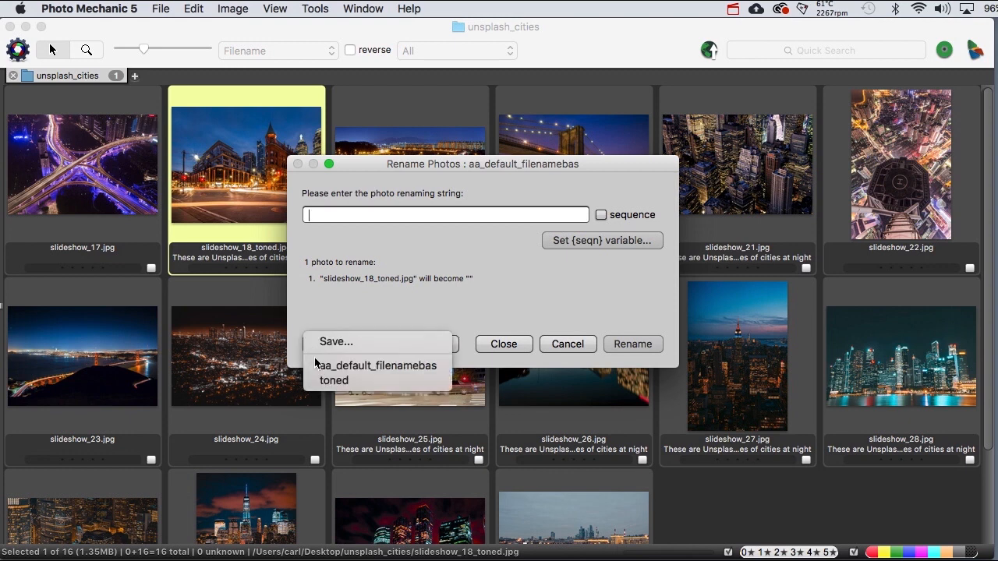
left_click(334, 380)
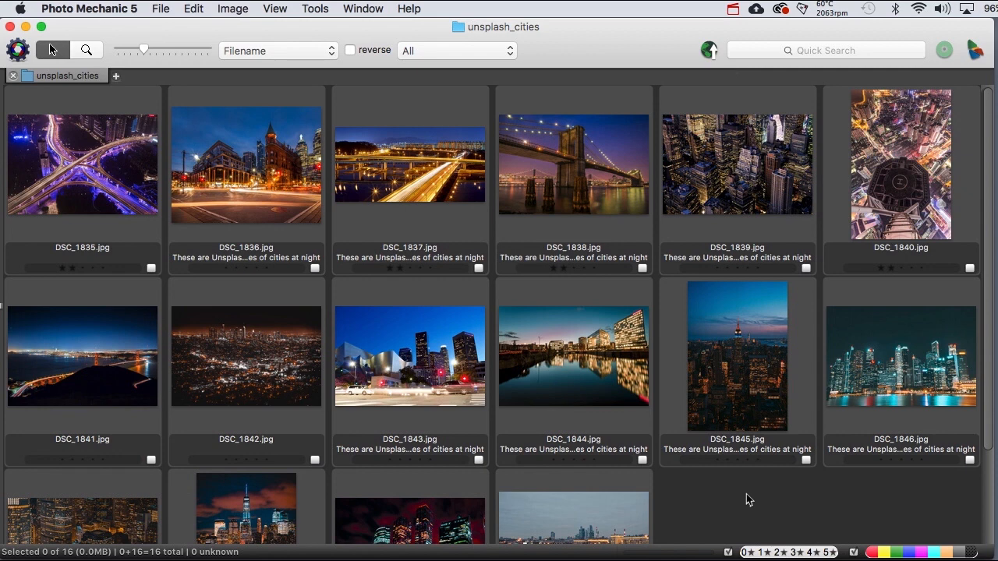
Step: Filter the contact sheet to photos rated two stars or higher and select all of them
left_click(746, 553)
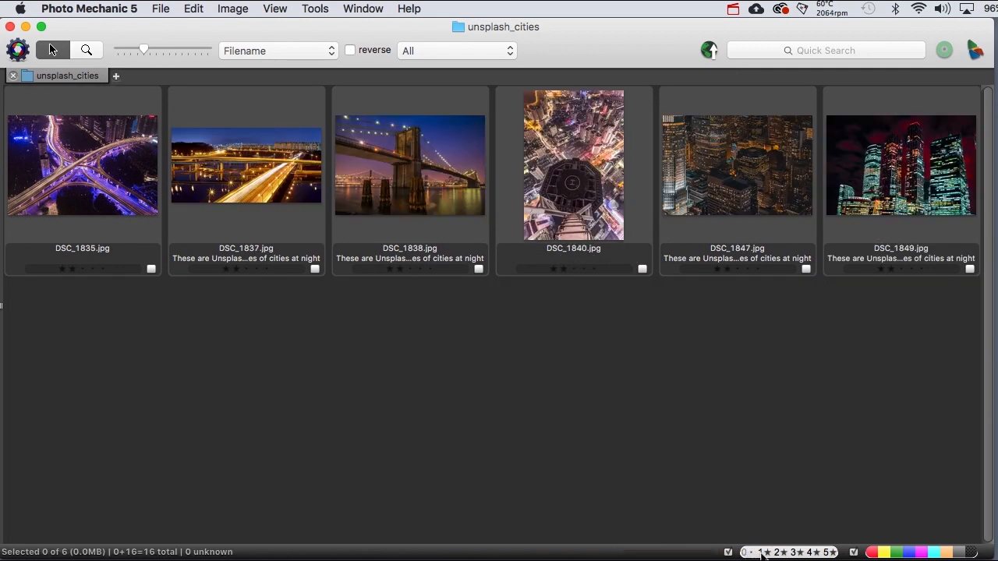
left_click(762, 553)
left_click(431, 160)
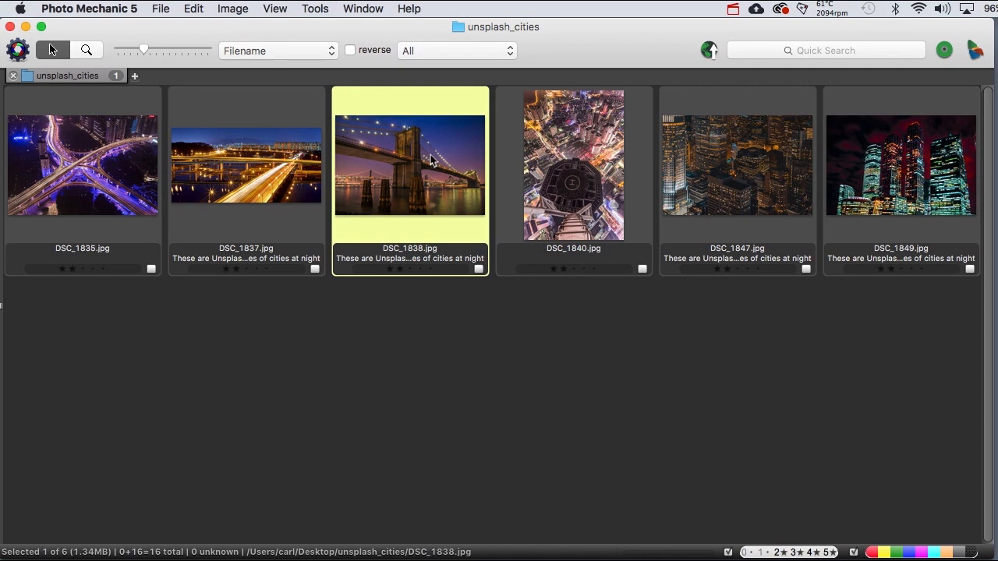
key("super+a")
Step: Start saving the selected photos as new files, choosing the Photoshop PSD format and no scaling
mouse_move(400, 161)
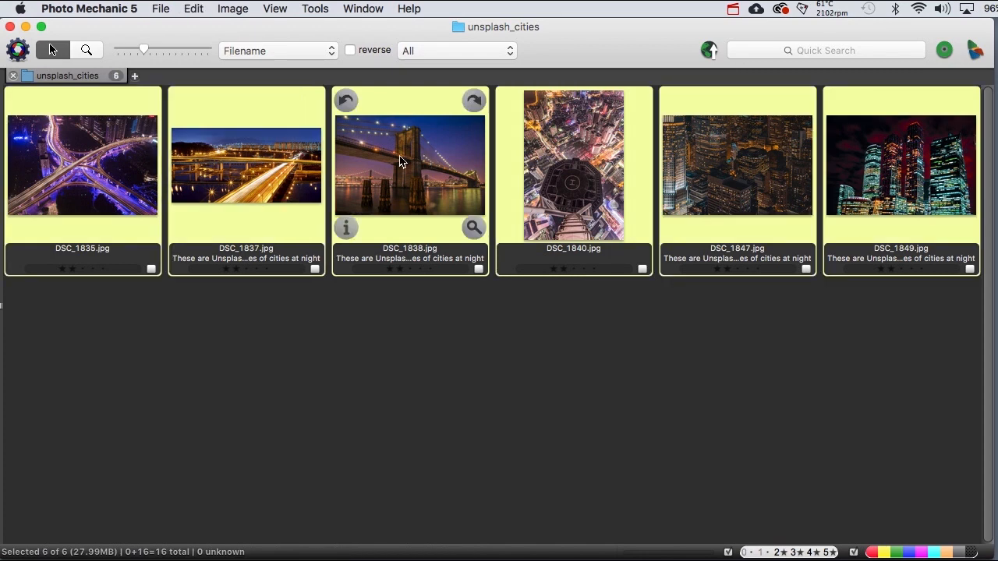
right_click(400, 162)
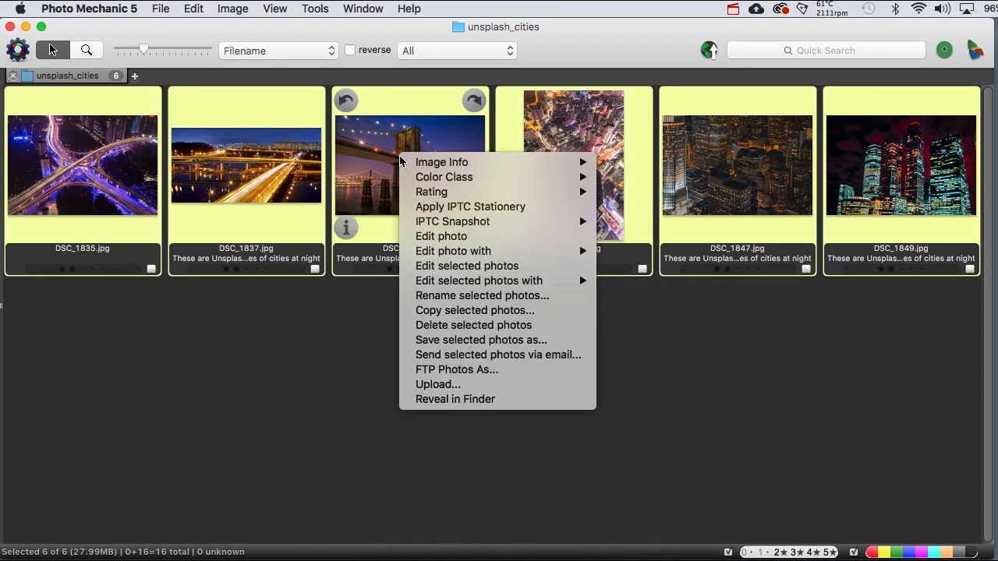
left_click(428, 340)
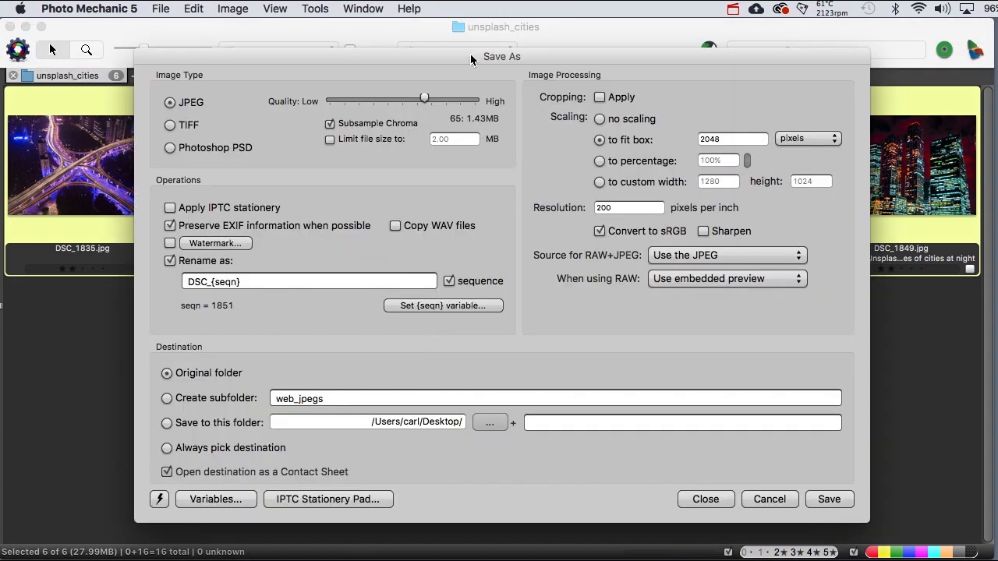
left_click_drag(472, 57, 471, 46)
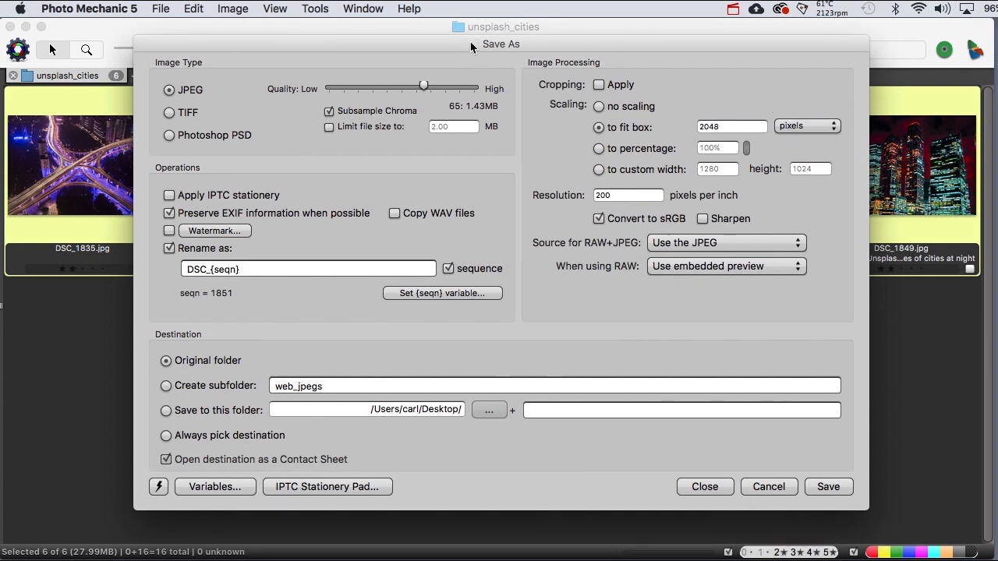
left_click(168, 135)
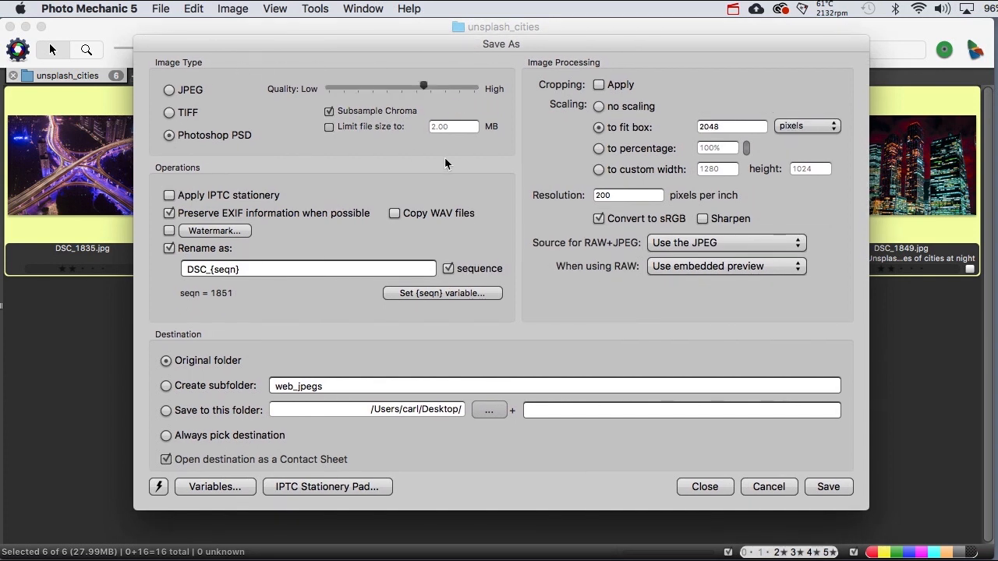
left_click(598, 107)
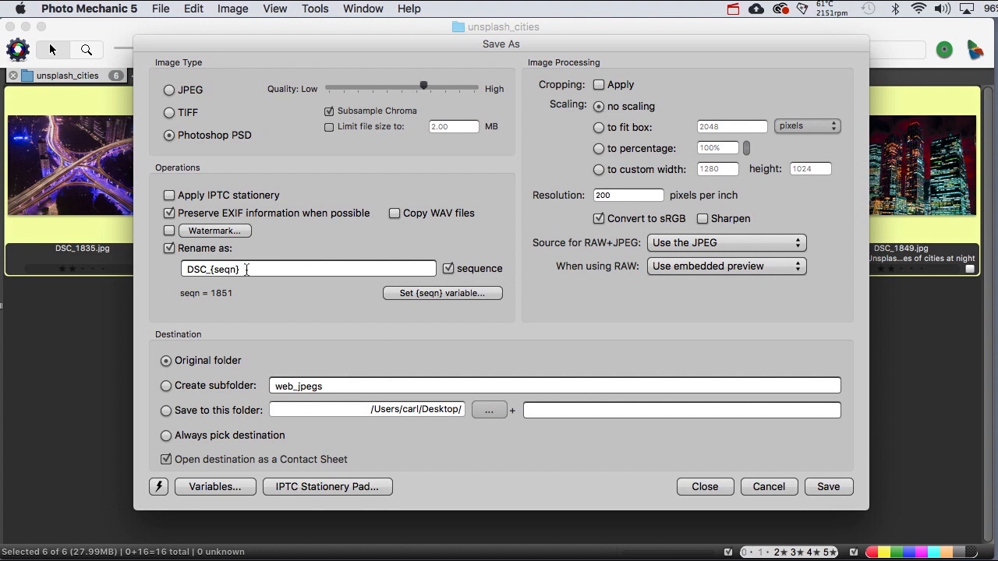
Step: Replace the renaming string for the saved copies with {filenamebase}_master and save them to the original folder
left_click(170, 249)
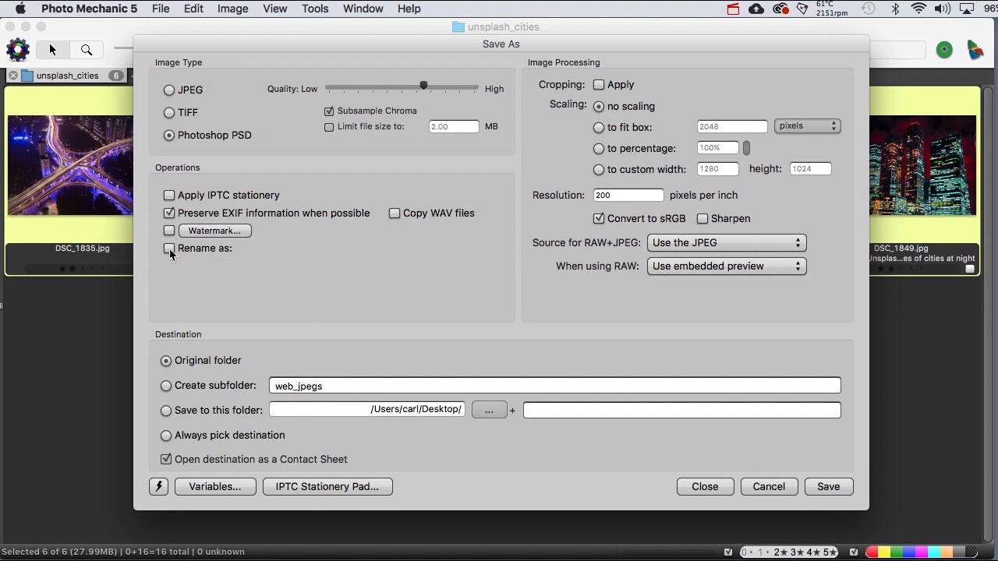
left_click(170, 249)
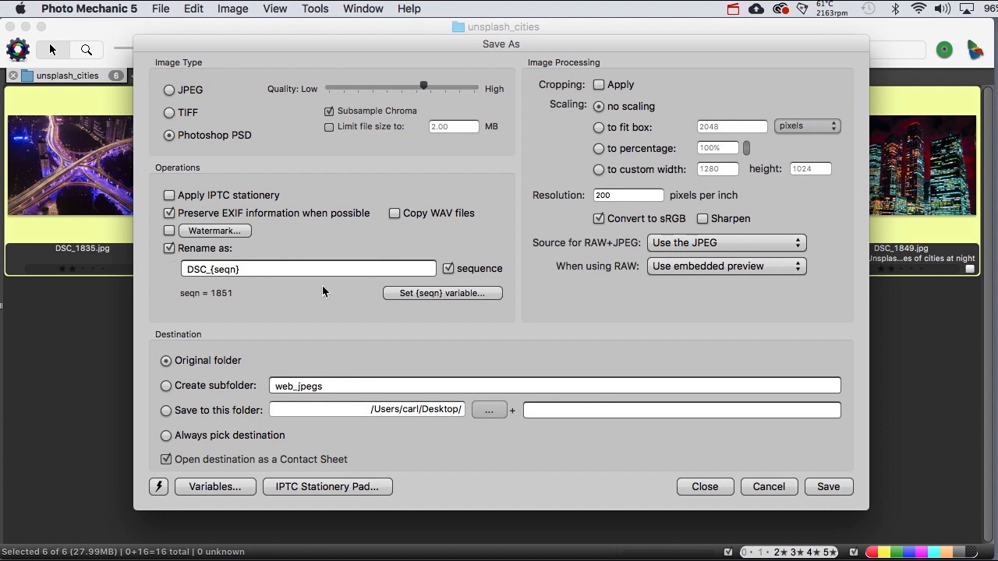
left_click_drag(262, 269, 220, 257)
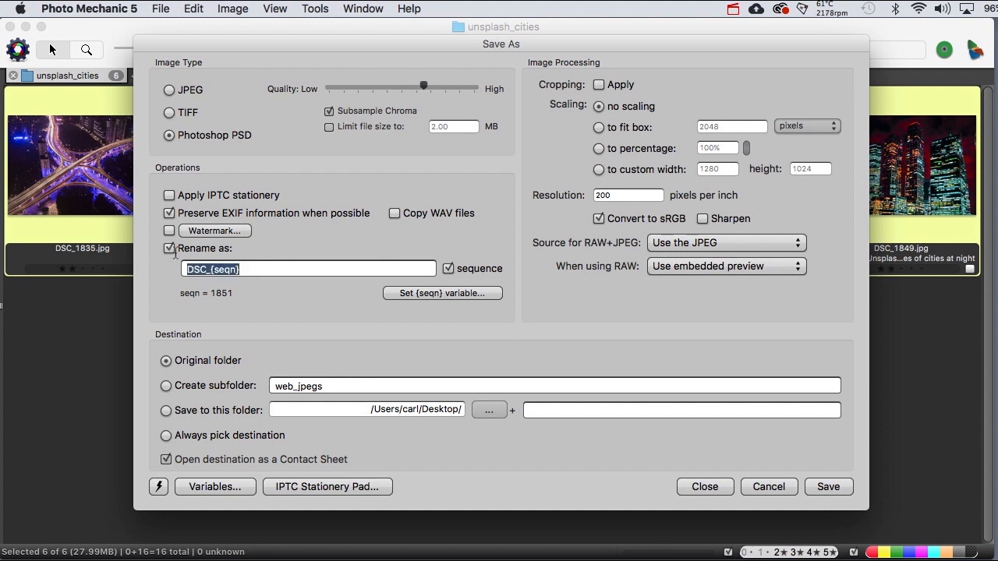
key("BackSpace")
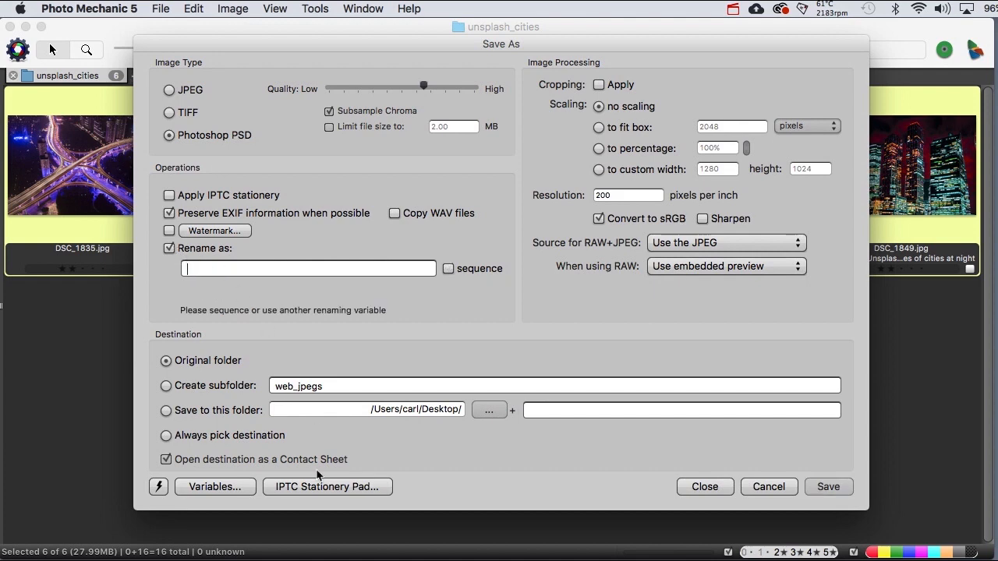
left_click(252, 489)
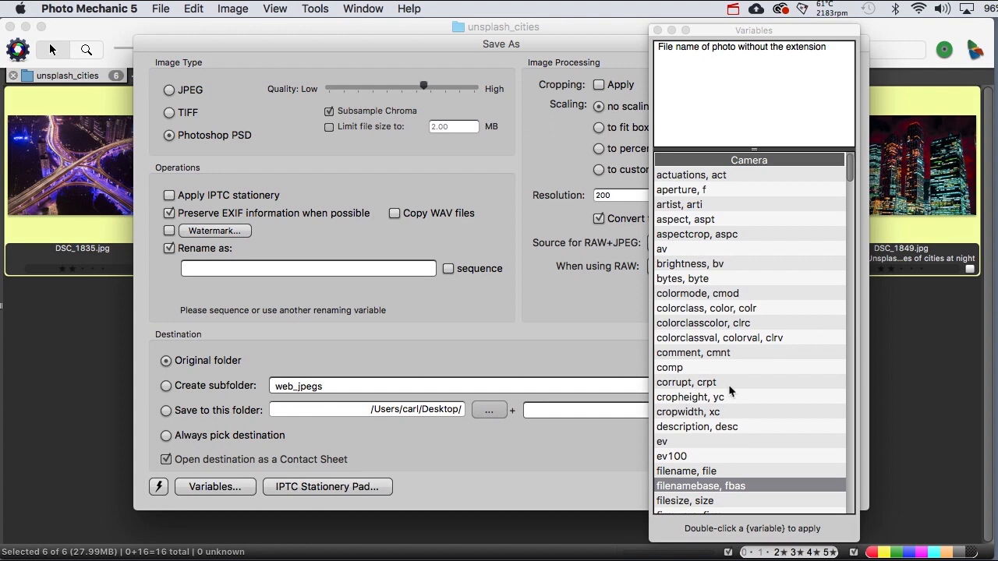
double_click(697, 486)
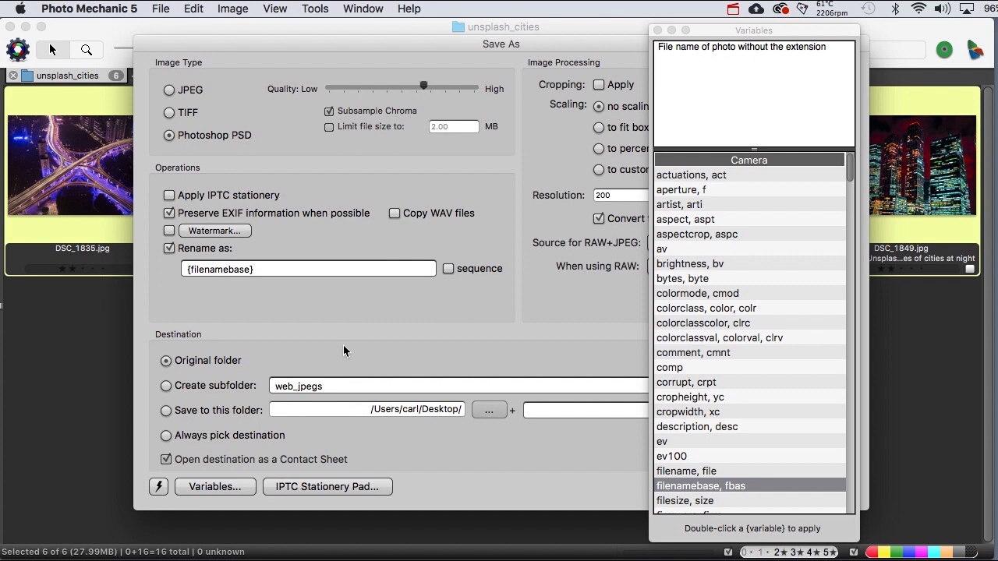
type("_master")
left_click(657, 30)
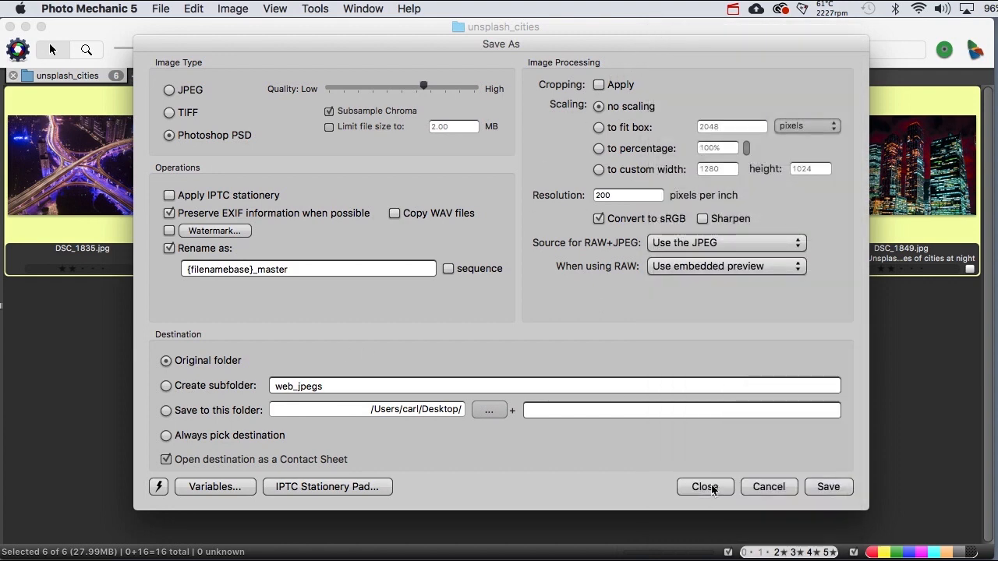
left_click(826, 488)
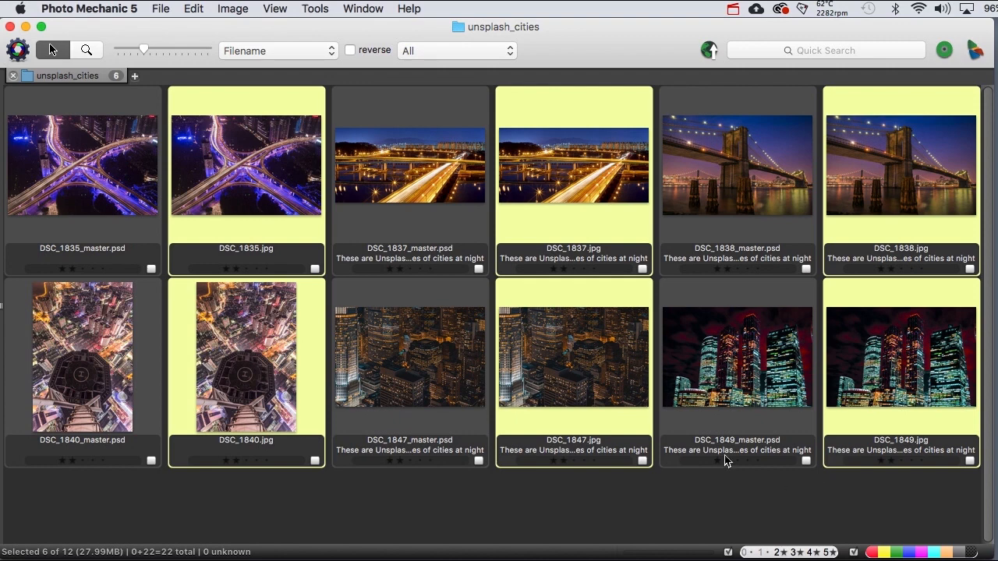
Step: Try out the renaming option with the {seqn} sequence for an FTP upload of the selected photos, then cancel the upload
mouse_move(307, 248)
right_click(249, 176)
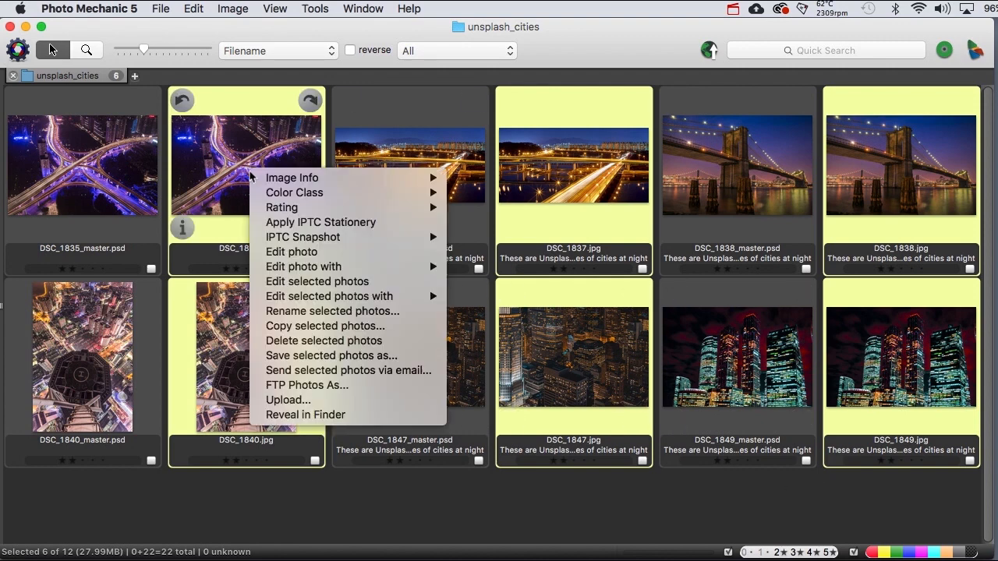
left_click(301, 386)
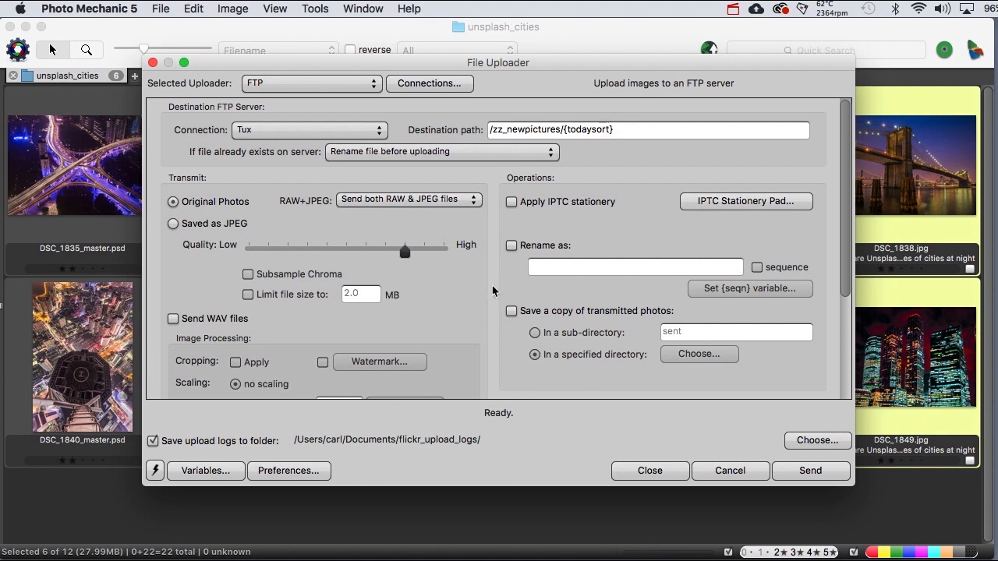
left_click(511, 246)
left_click(757, 268)
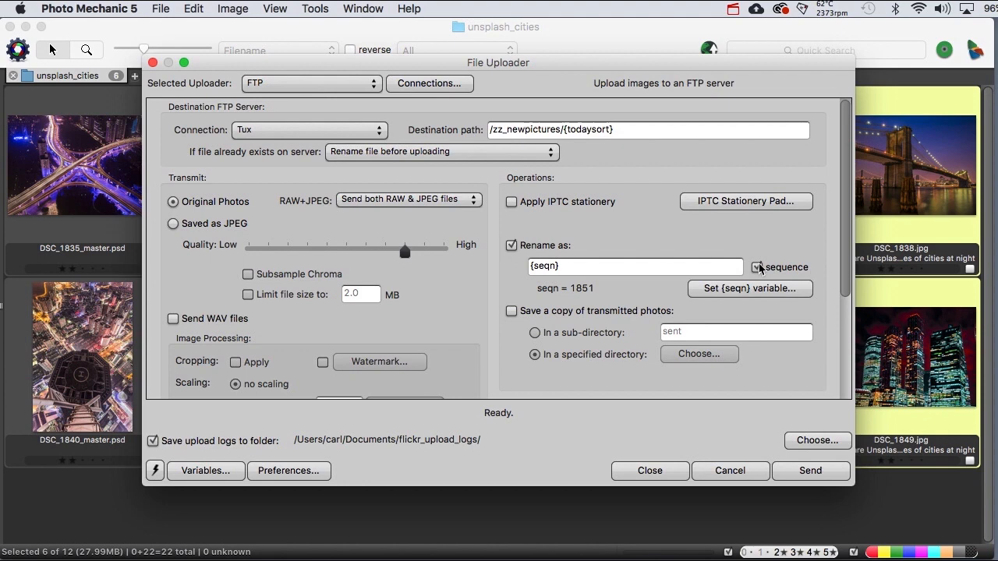
left_click(724, 476)
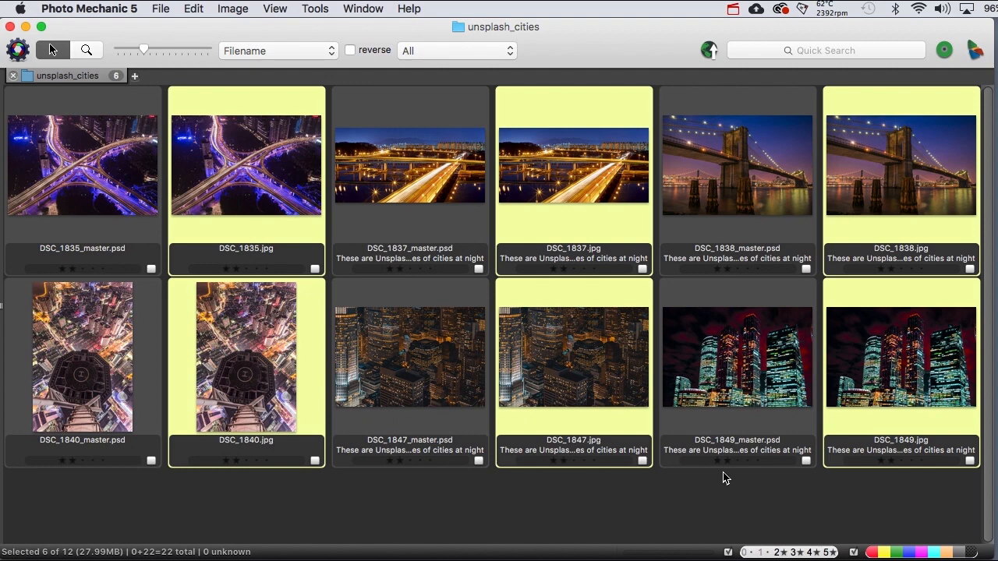
Step: Try out the renaming option in the copy options for the selected photos, then cancel the copy
key("super+y")
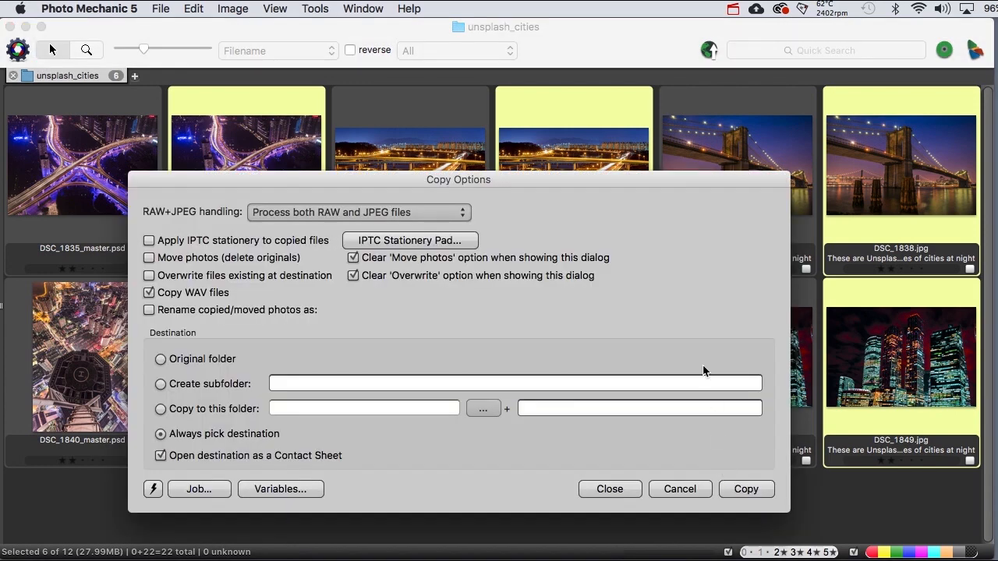
left_click_drag(583, 173, 622, 108)
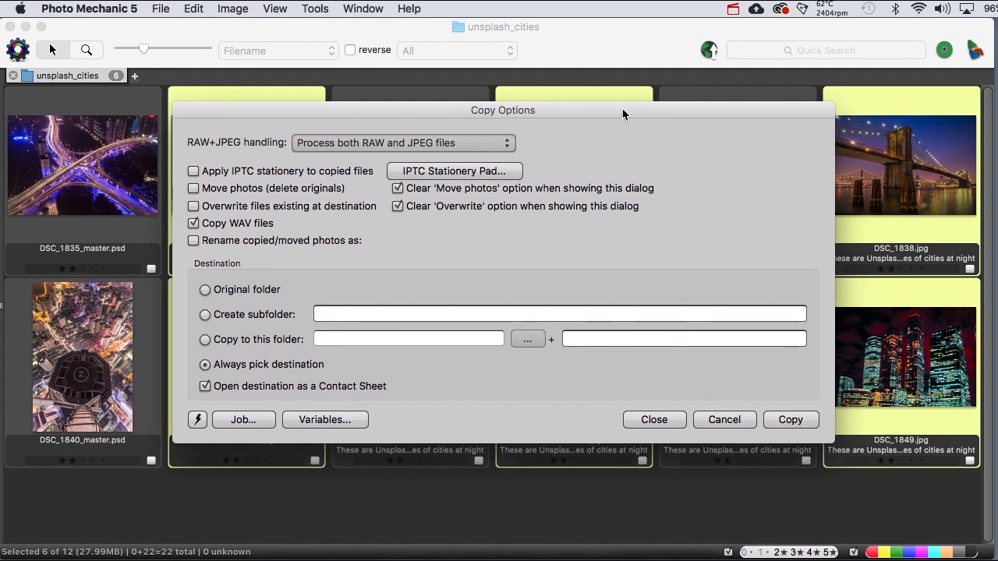
left_click(193, 241)
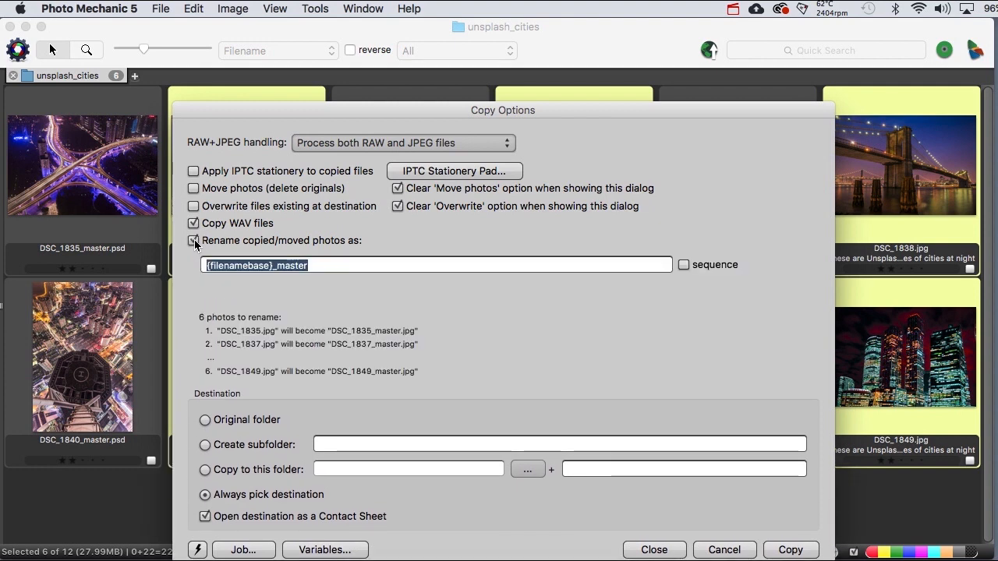
left_click(194, 242)
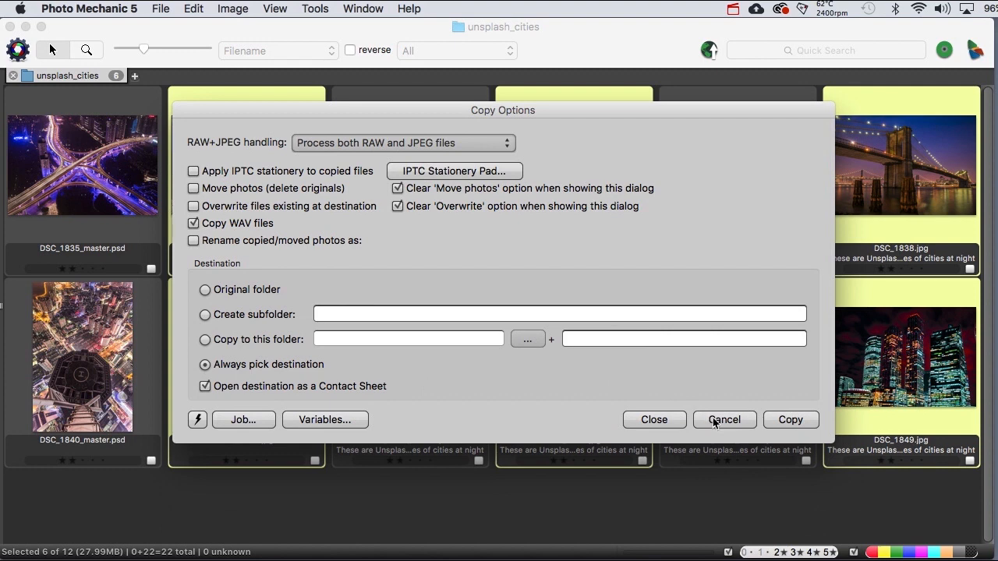
left_click(714, 421)
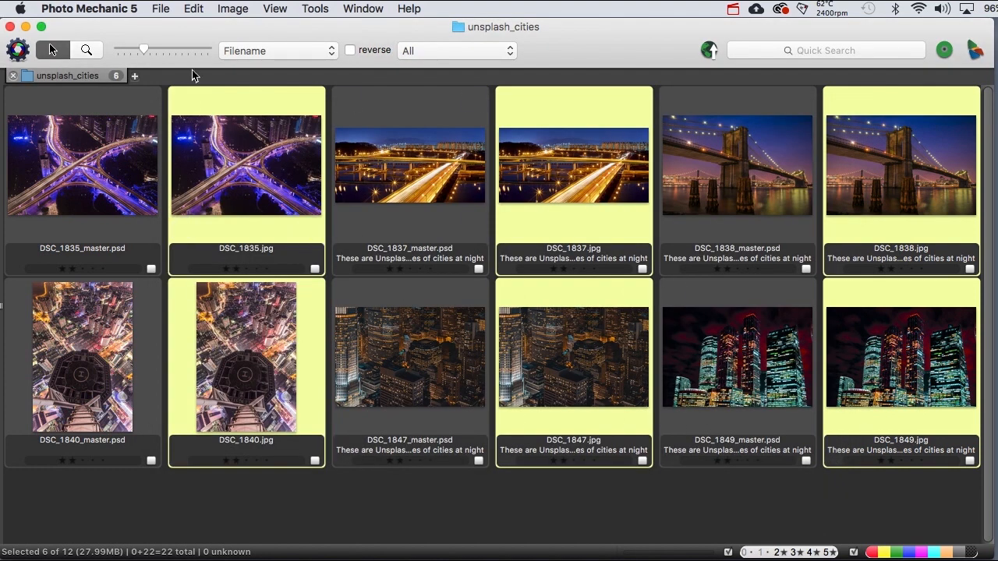
Step: Try out renaming of ingested photos and the sequence variable setting in the ingest options, then cancel the ingest
left_click(161, 10)
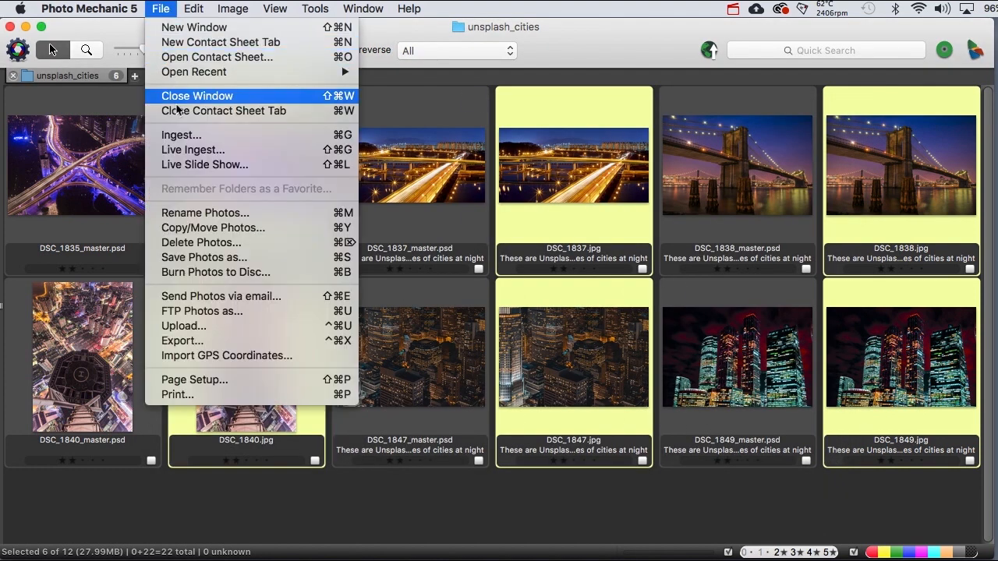
left_click(181, 137)
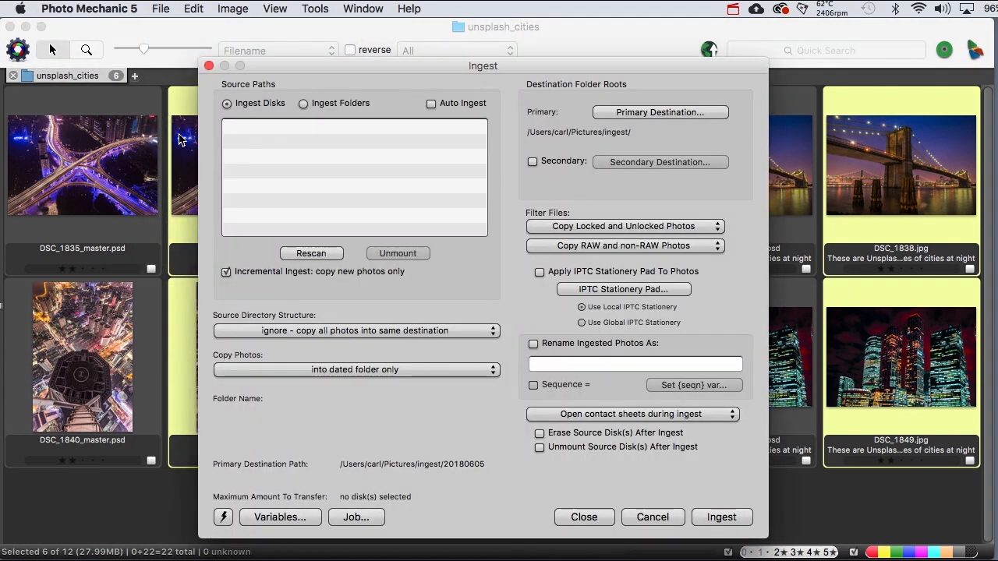
left_click(533, 346)
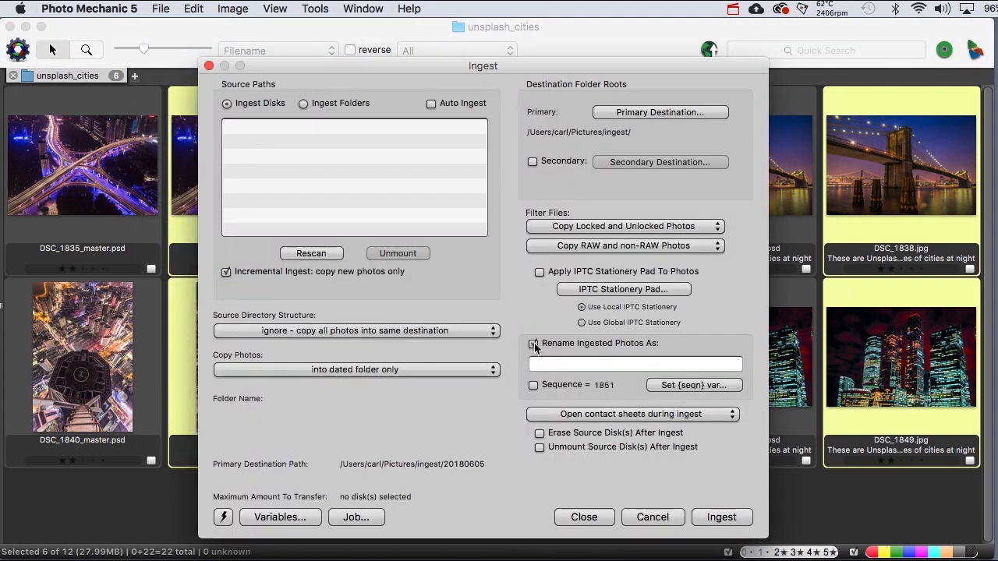
left_click(668, 387)
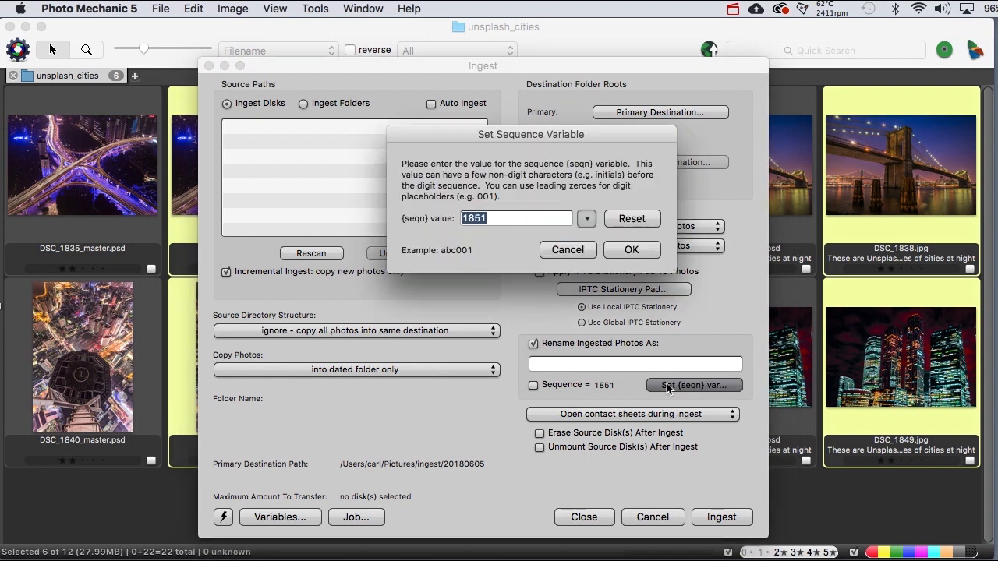
left_click(565, 250)
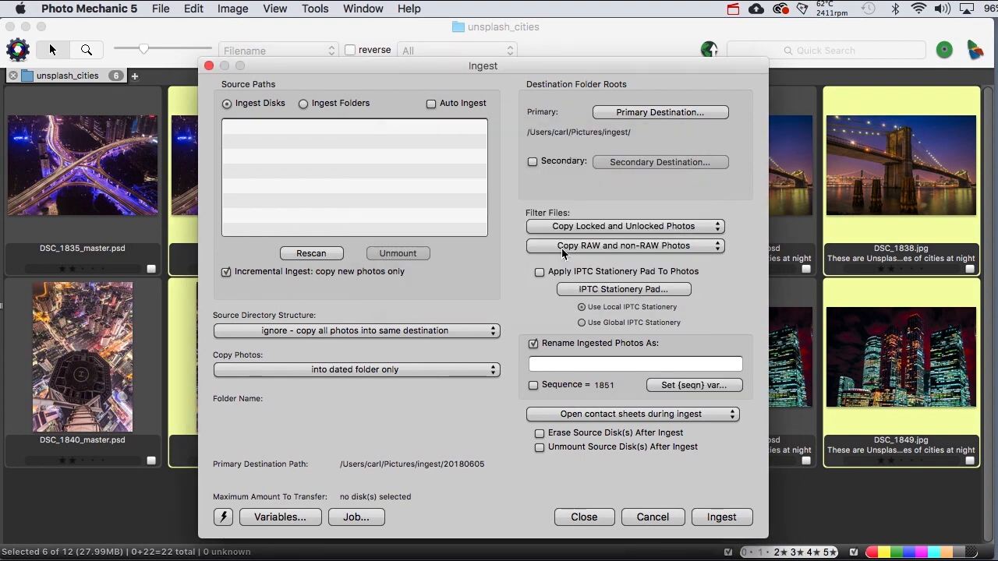
left_click(652, 517)
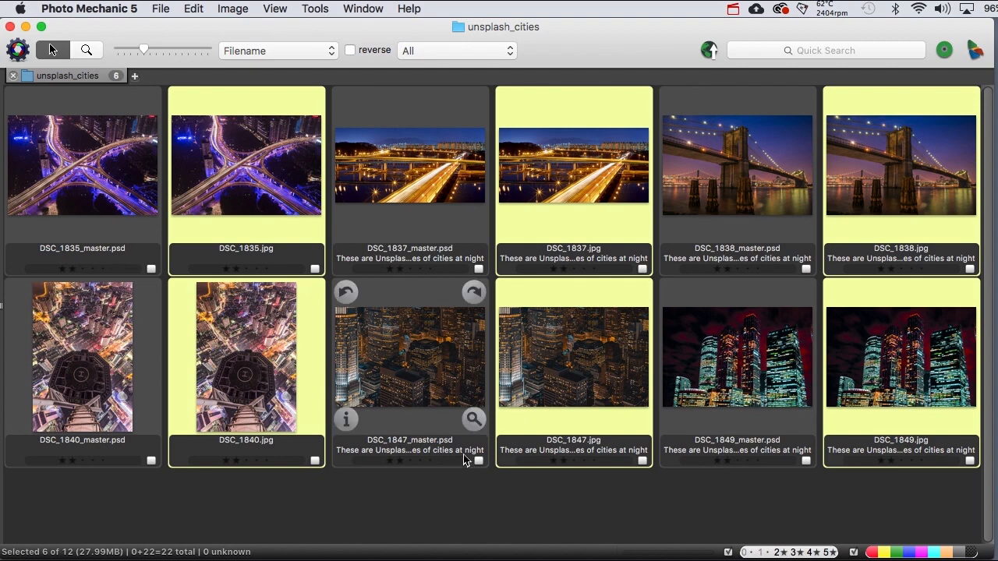
Step: Assign the Red color class to the selected JPEG photos and filter that class out of the contact sheet
left_click(228, 9)
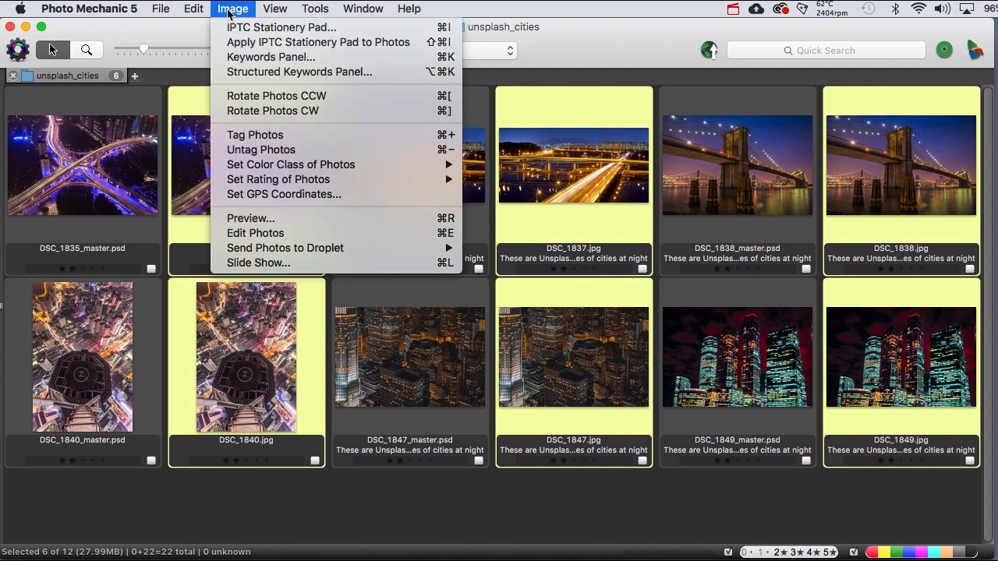
mouse_move(256, 166)
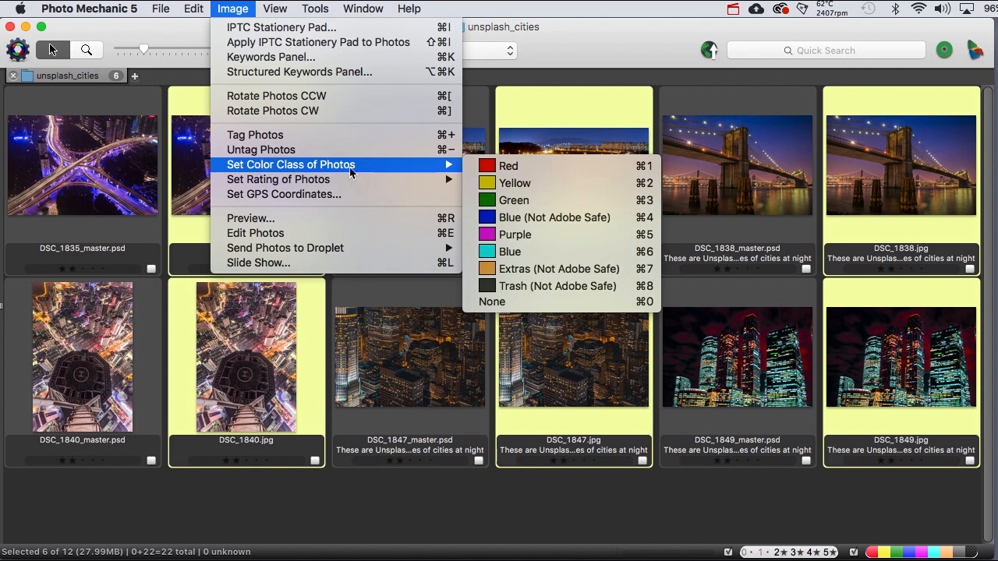
left_click(488, 166)
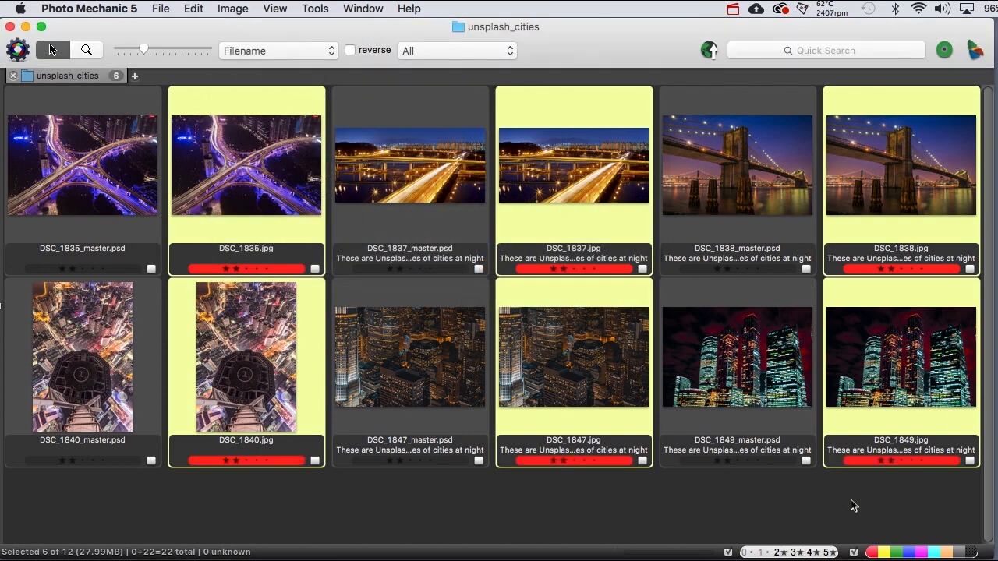
left_click(874, 553)
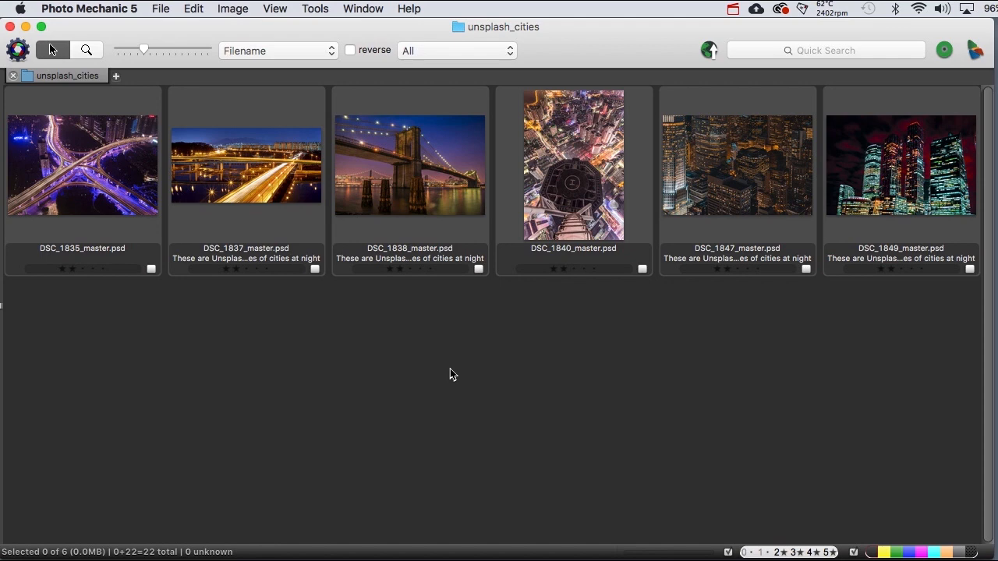
Step: Select all six _master PSD photos and clear every field of the IPTC Stationery Pad for them
mouse_move(106, 215)
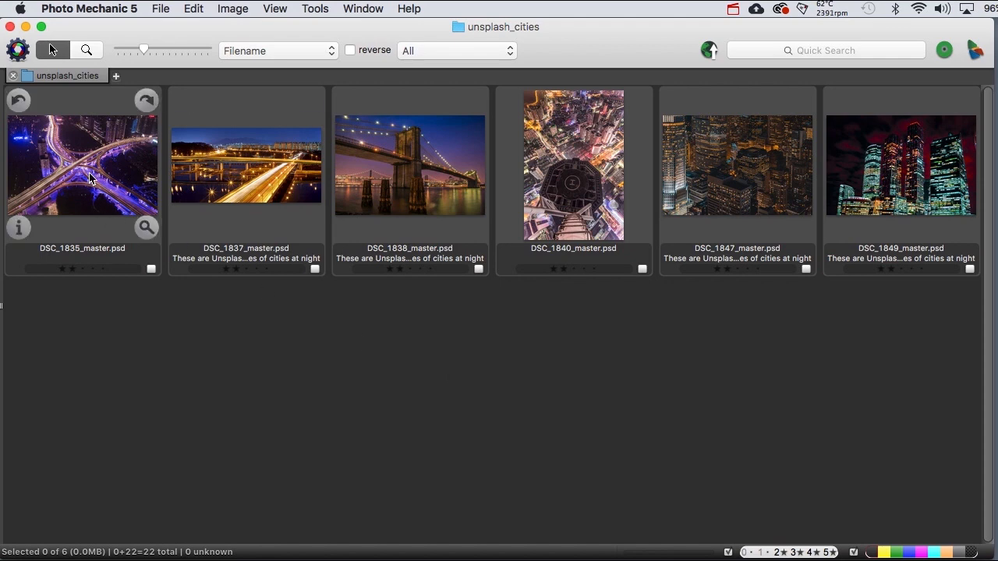
left_click(89, 179)
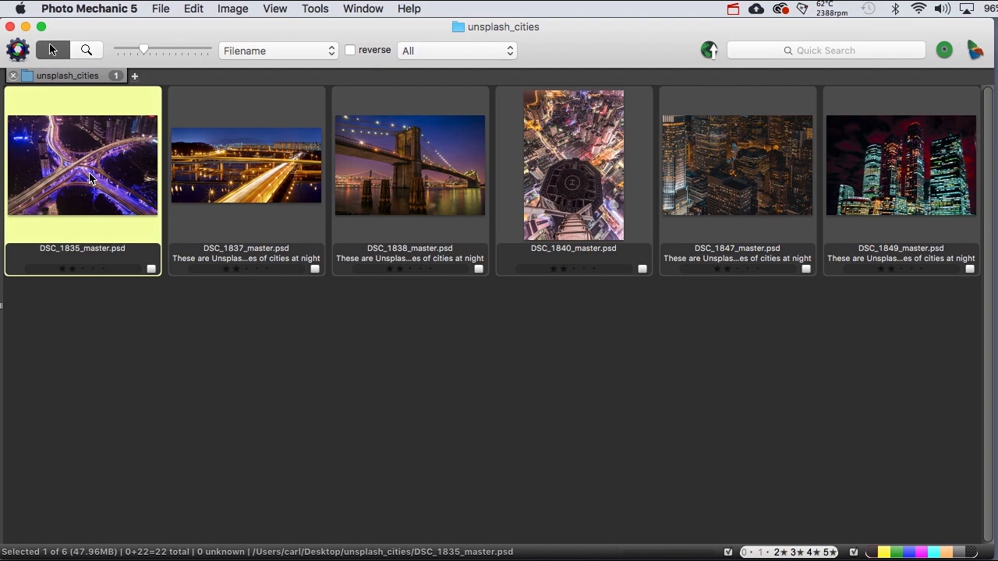
key("super+a")
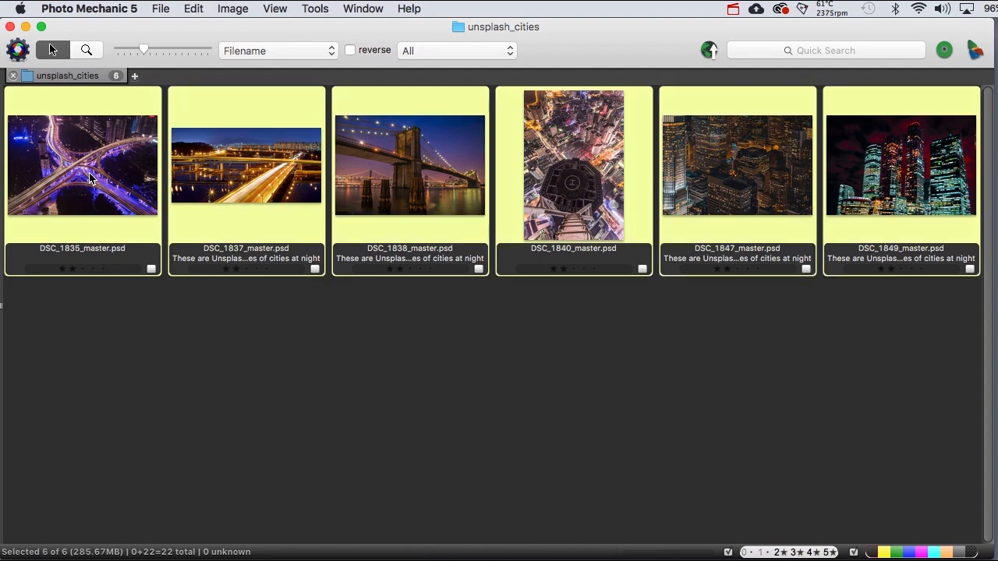
left_click(238, 11)
left_click(243, 34)
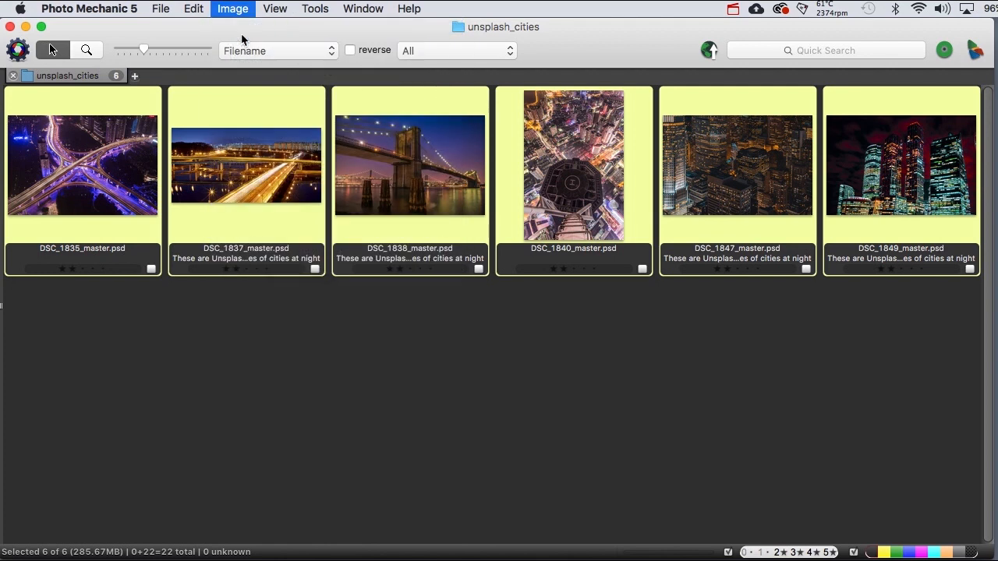
left_click(174, 498)
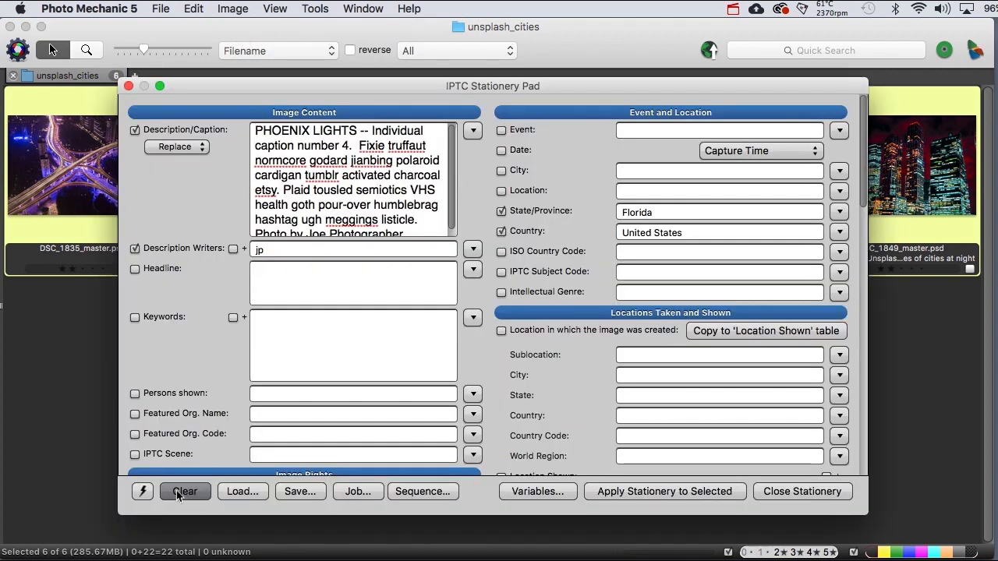
Step: Fill the stationery's Job ID/Trans Ref field with the {filename} variable chosen from the variables list
scroll(487, 357, "down", 10)
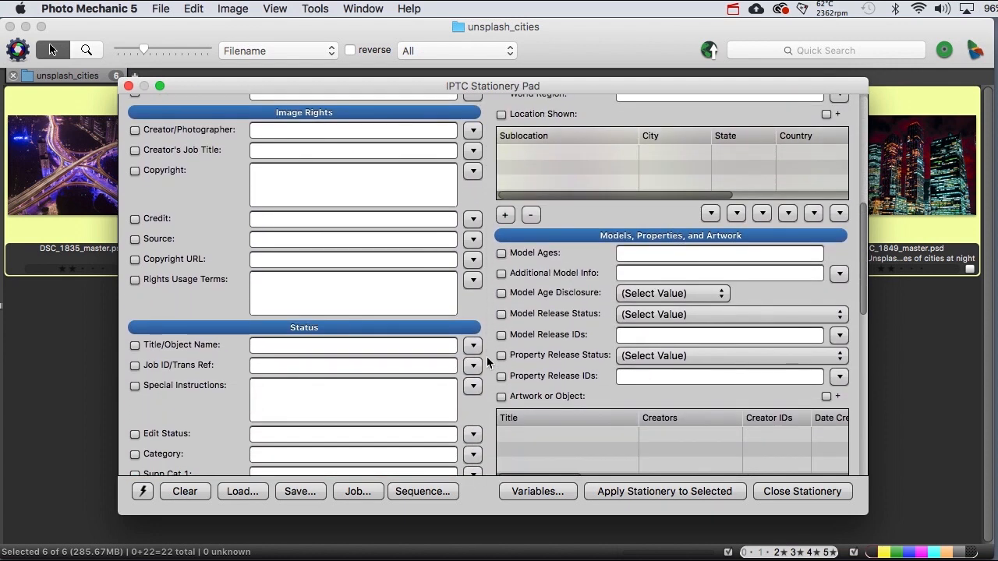
scroll(489, 365, "down", 2)
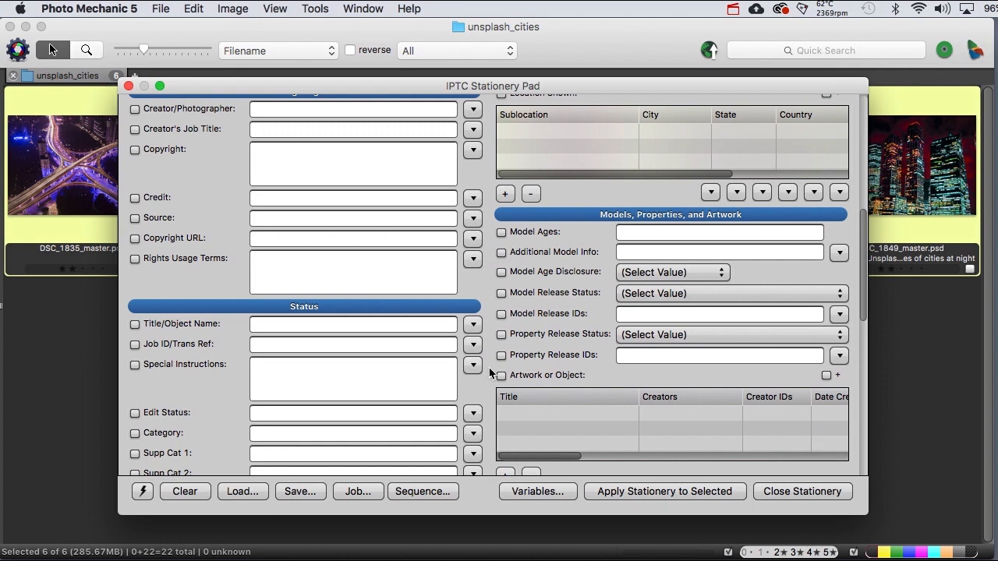
left_click(264, 345)
left_click(527, 494)
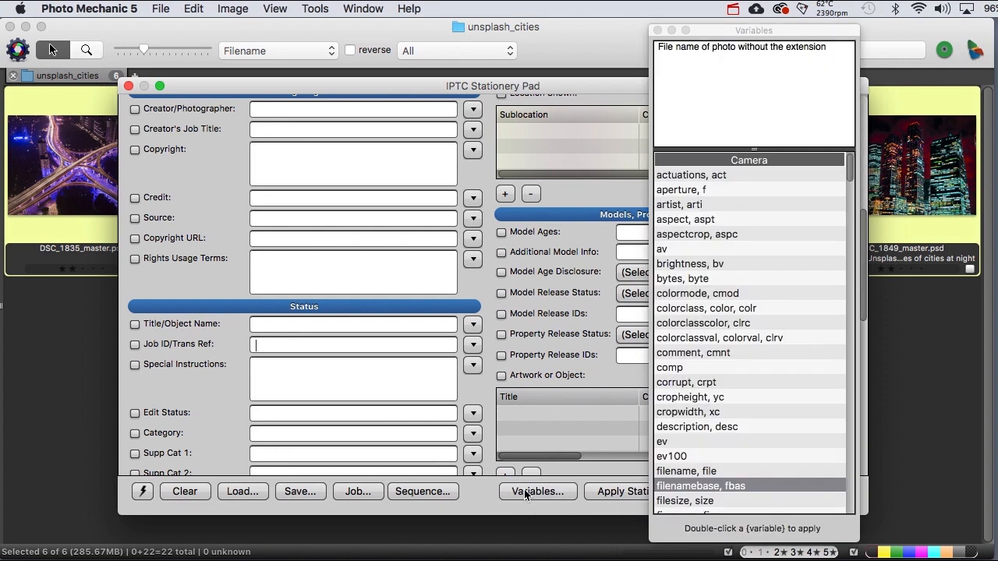
double_click(701, 471)
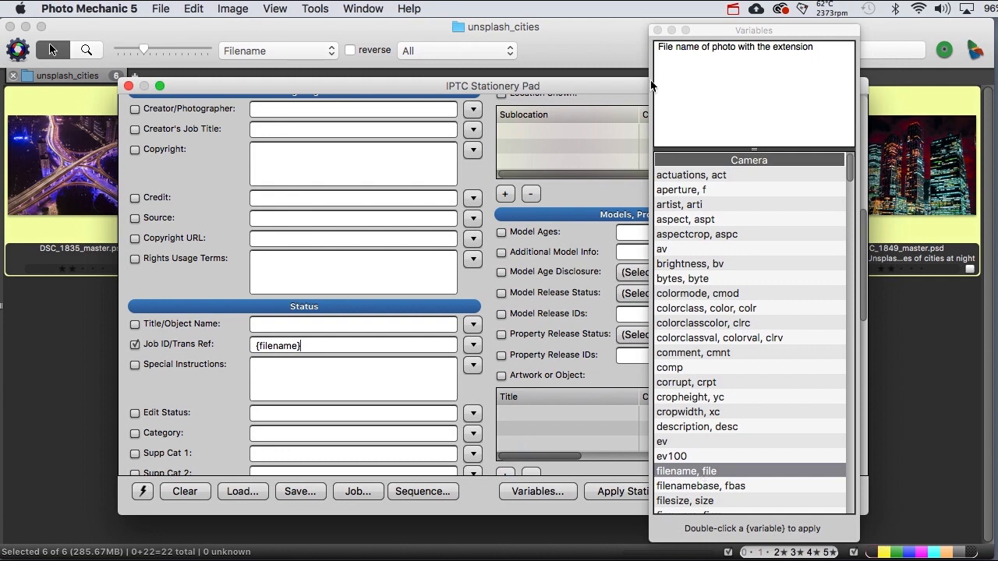
left_click(657, 32)
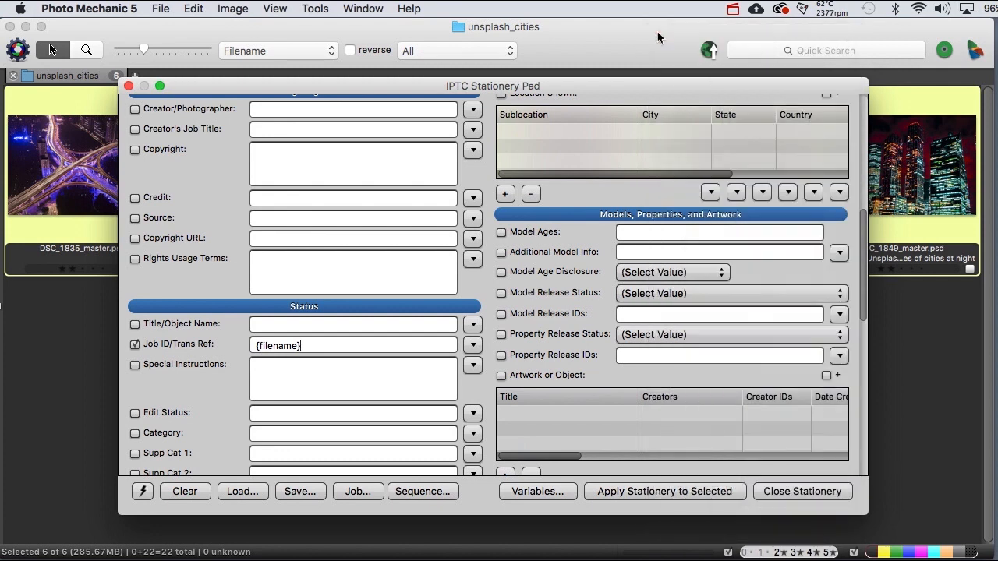
Step: Review the stationery fields with Job ID/Trans Ref enabled, and apply the stationery to the selected photos
left_click(136, 349)
scroll(220, 219, "up", 3)
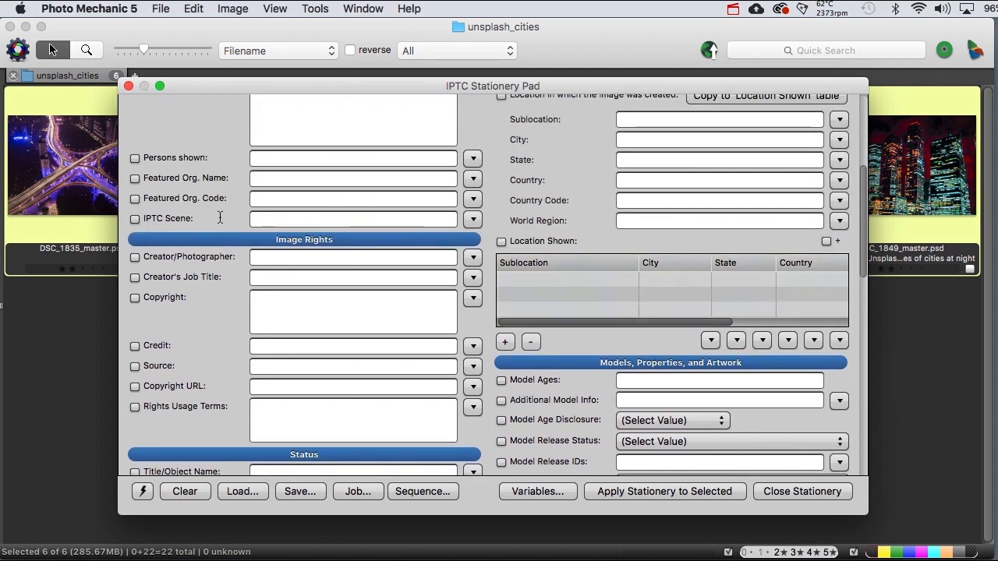
scroll(220, 219, "down", 5)
scroll(220, 216, "up", 1)
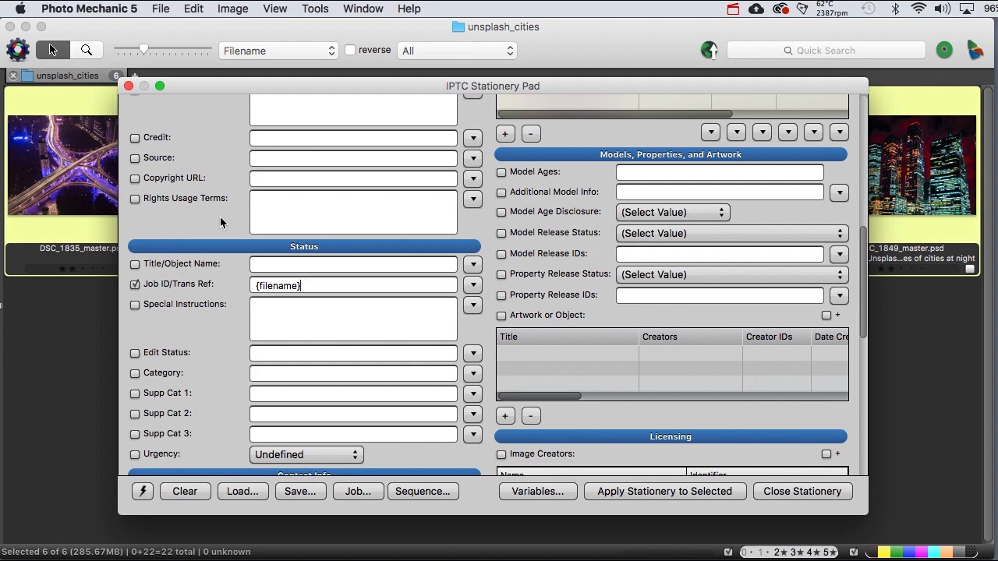
left_click(628, 493)
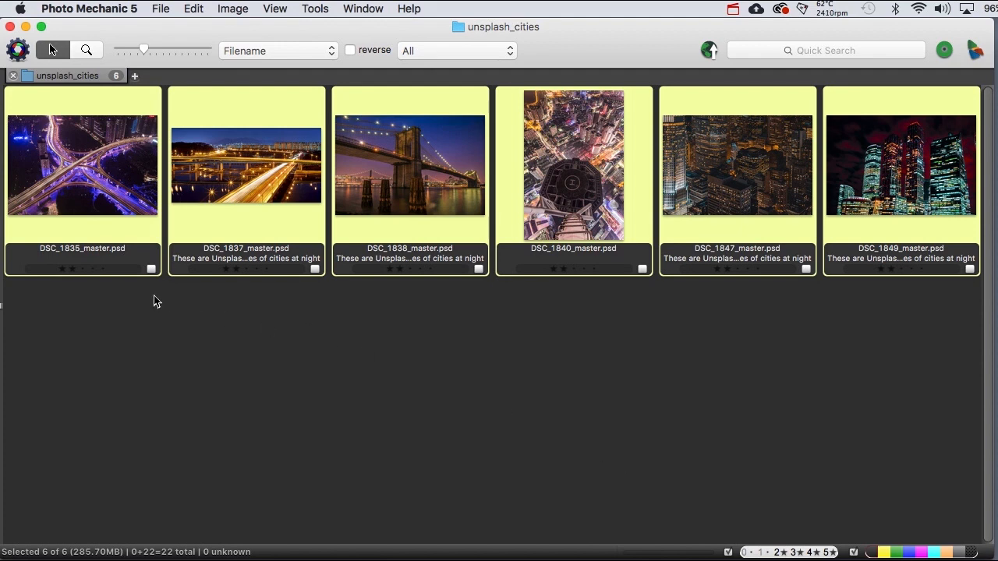
Step: Check the Job ID/Trans Ref field in the IPTC Info from DSC_1835_master.psd through DSC_1847_master.psd, and exit without saving
mouse_move(71, 260)
left_click(19, 229)
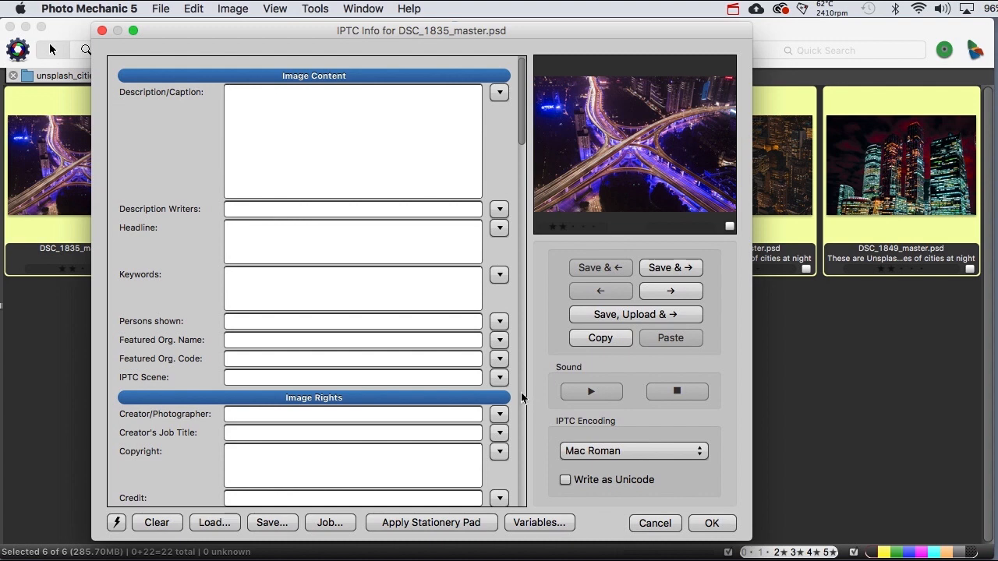
scroll(524, 401, "down", 10)
scroll(521, 392, "down", 10)
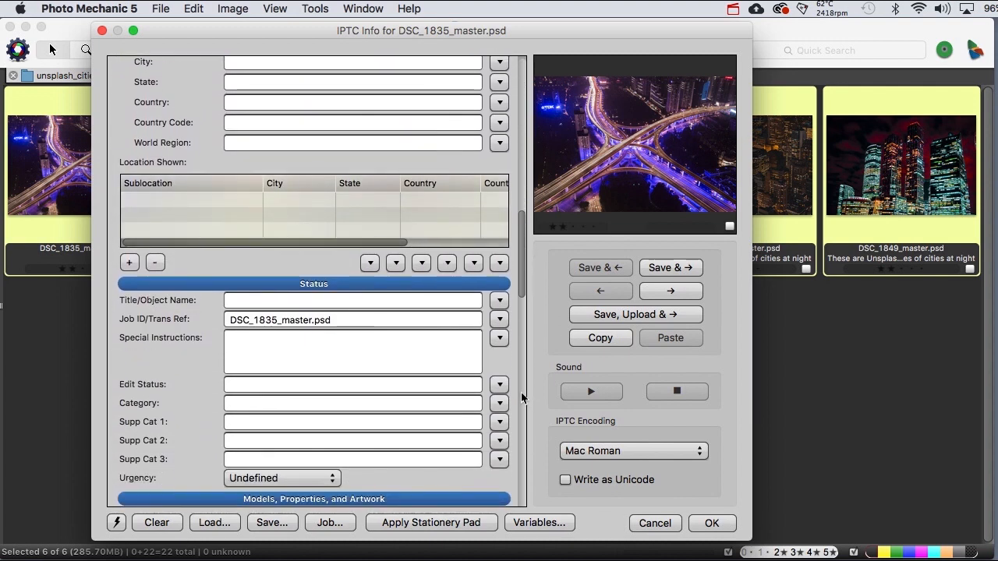
left_click(352, 319)
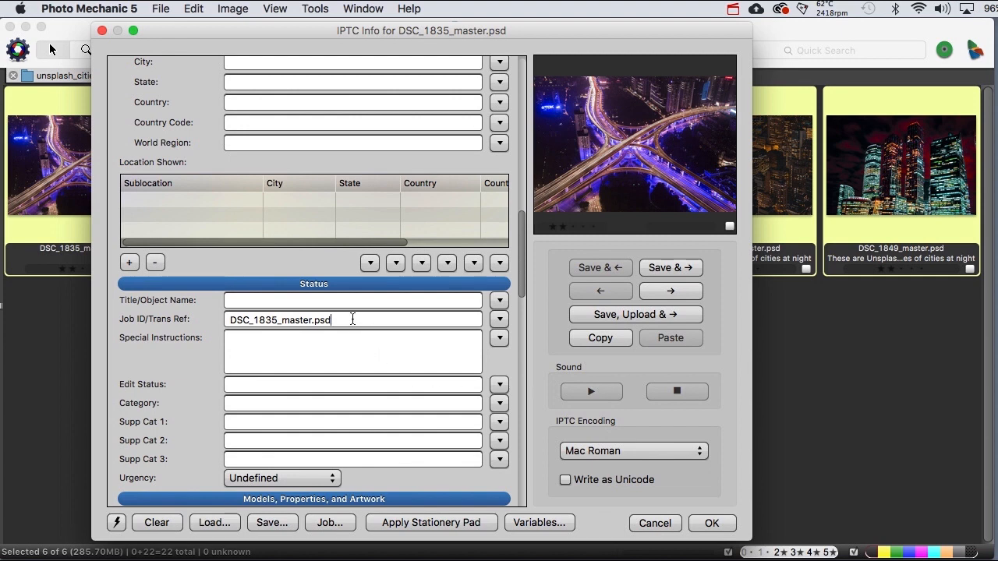
left_click(659, 293)
left_click(659, 293)
left_click(659, 293)
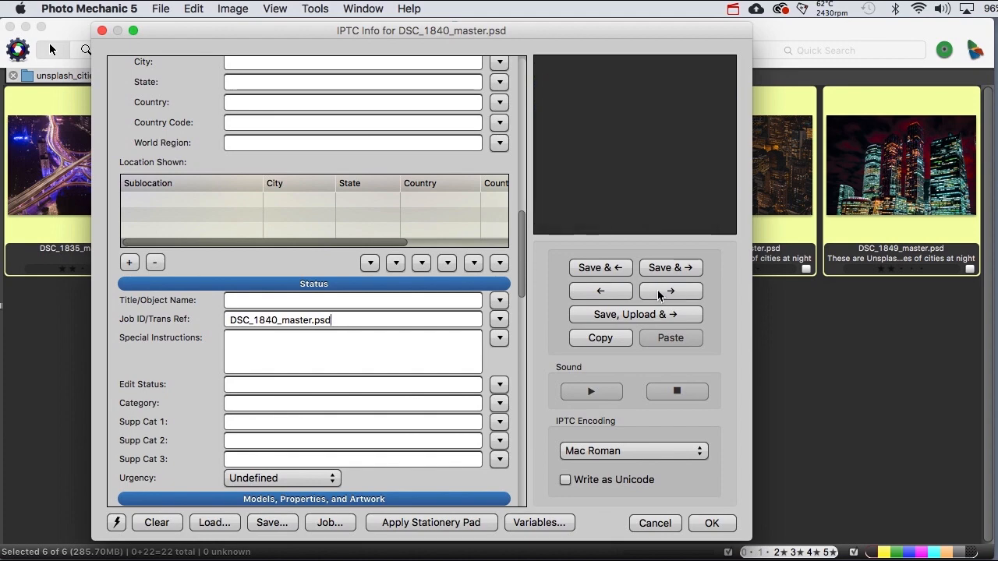
left_click(659, 292)
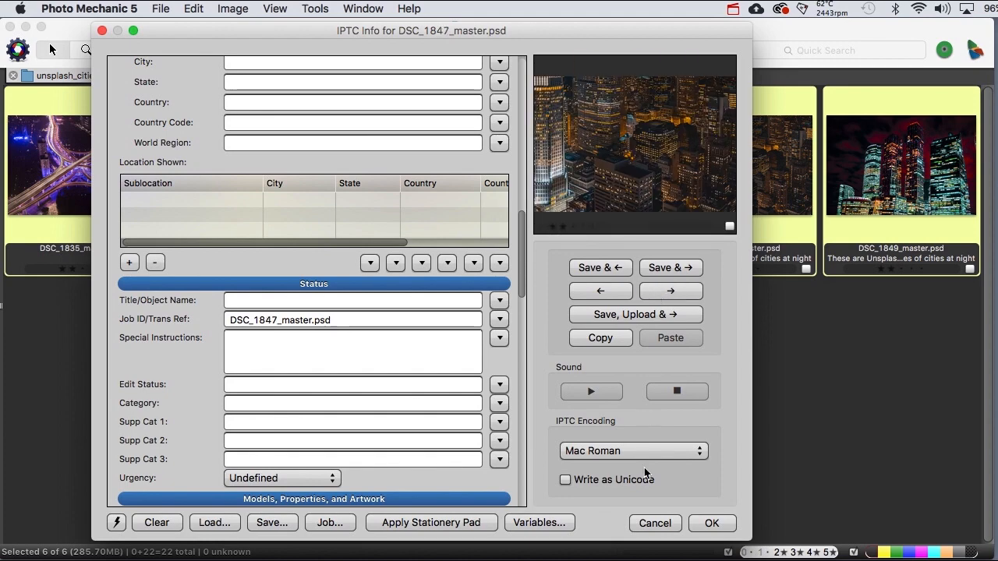
left_click(652, 524)
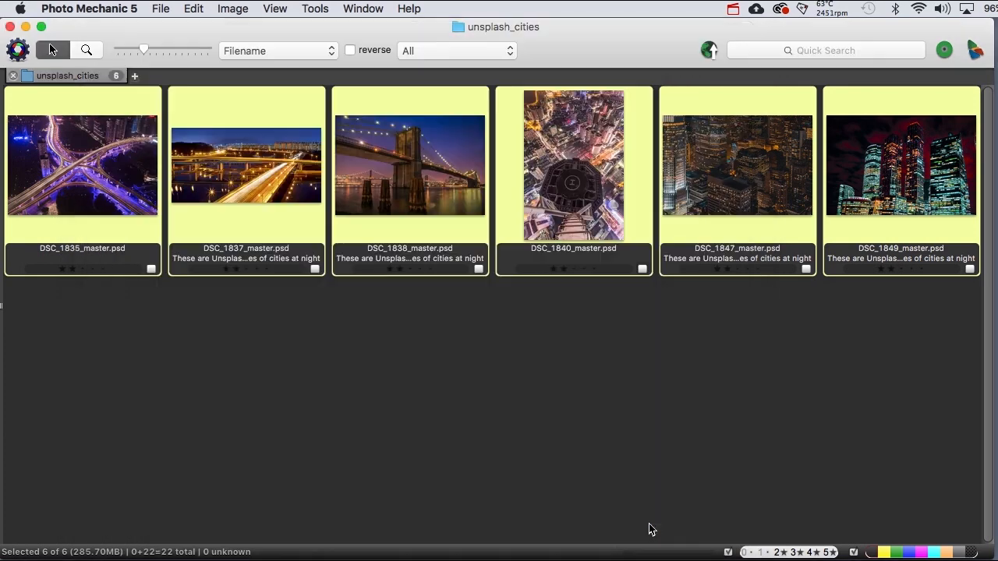
Step: Select only DSC_1835_master.psd, examine its IPTC Info including the saved templates and Job ID/Trans Ref field, and exit without saving
left_click(272, 408)
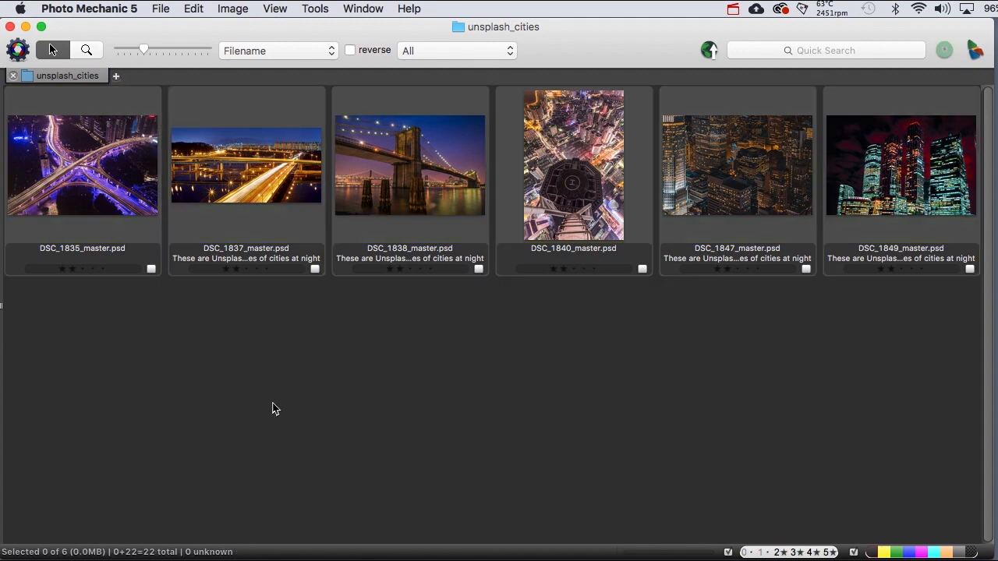
left_click(89, 168)
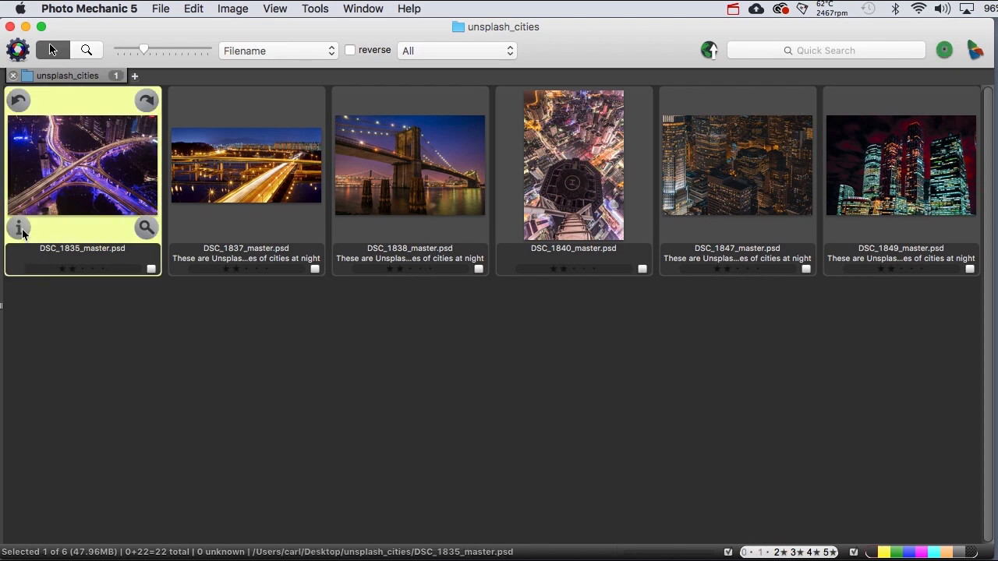
left_click(21, 230)
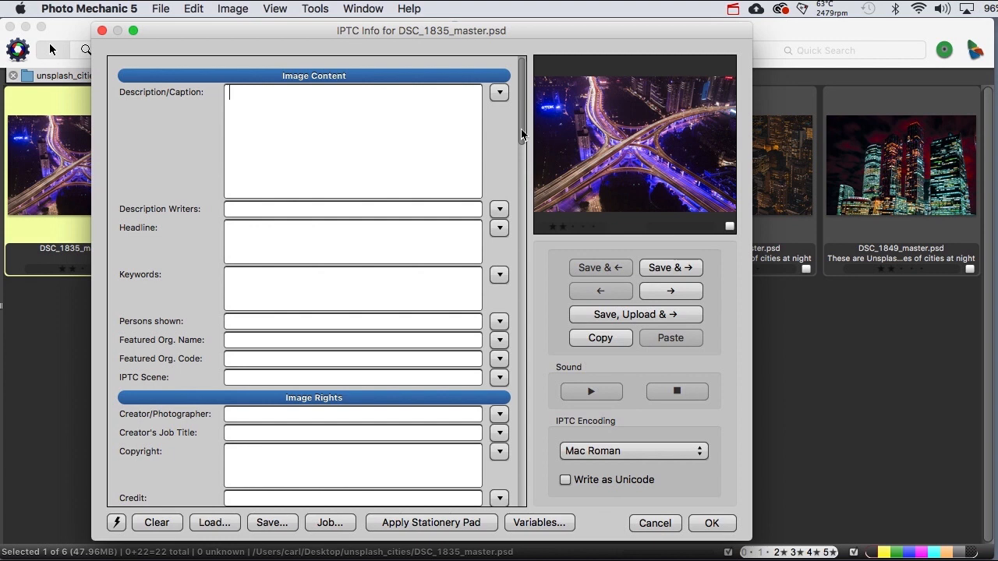
left_click_drag(521, 130, 524, 164)
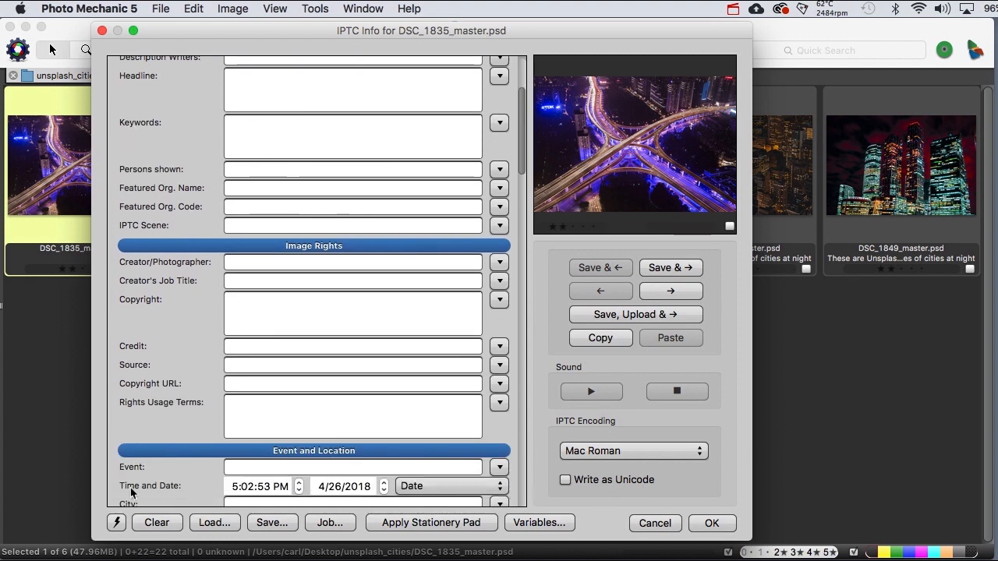
left_click(117, 522)
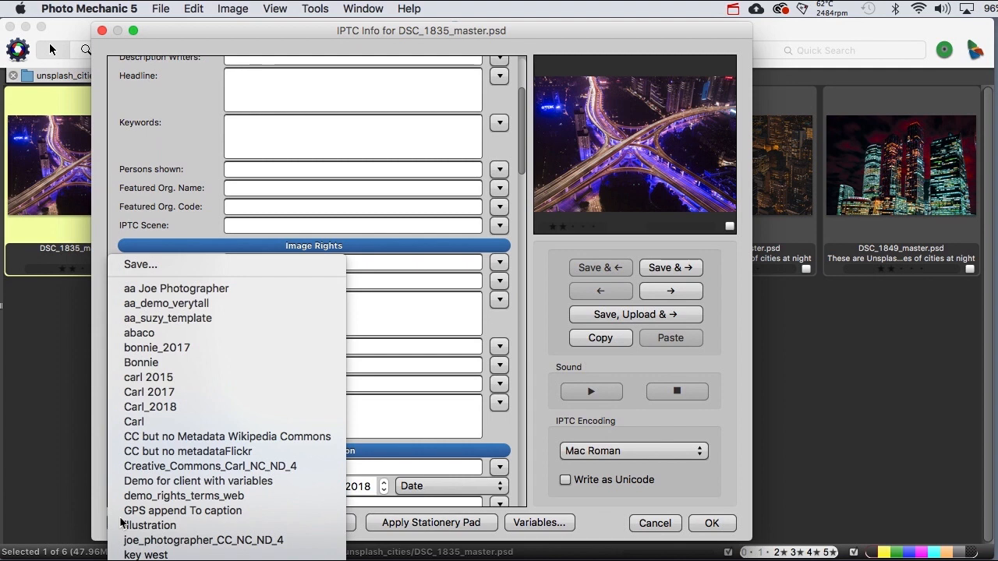
left_click(549, 446)
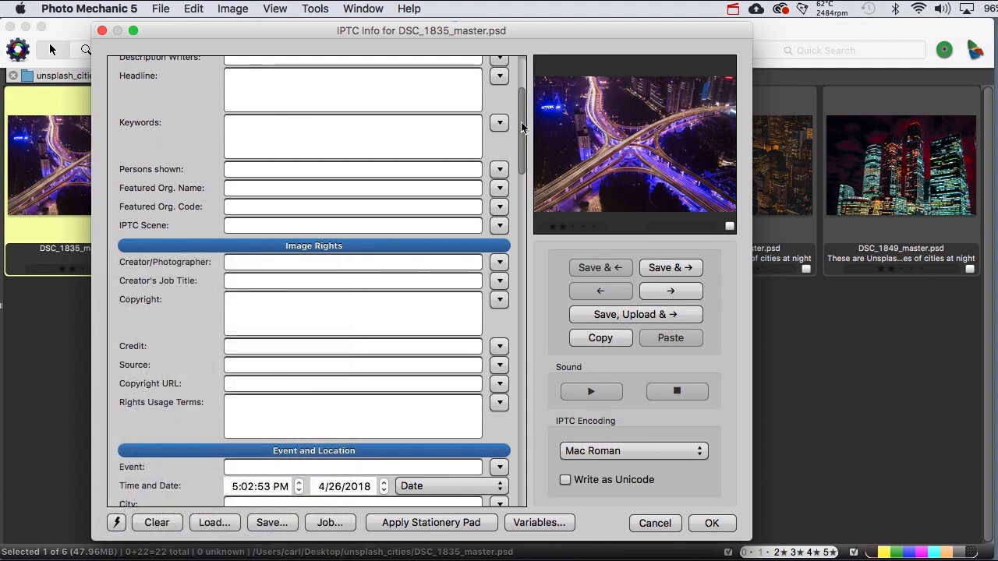
left_click_drag(523, 125, 515, 245)
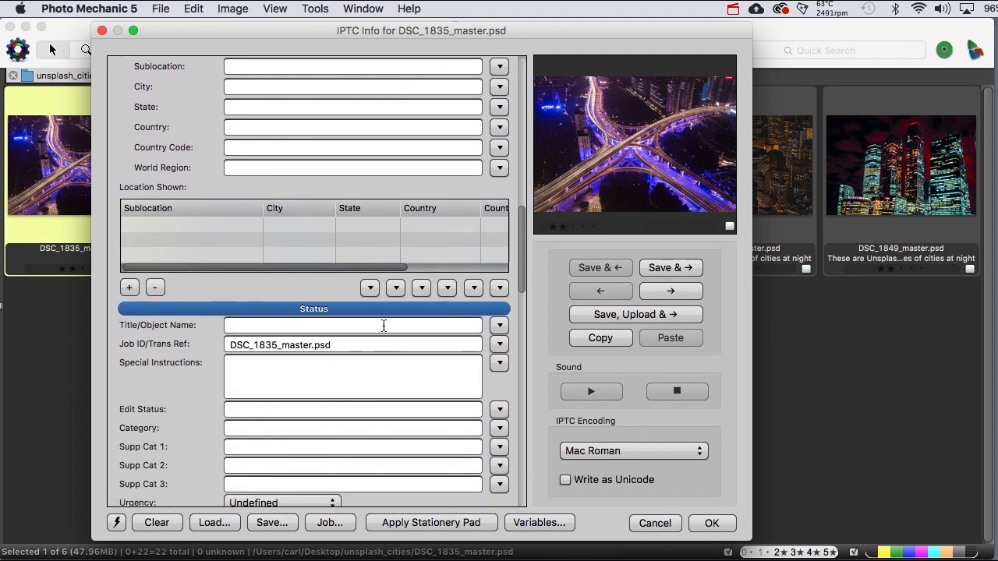
left_click_drag(353, 343, 219, 337)
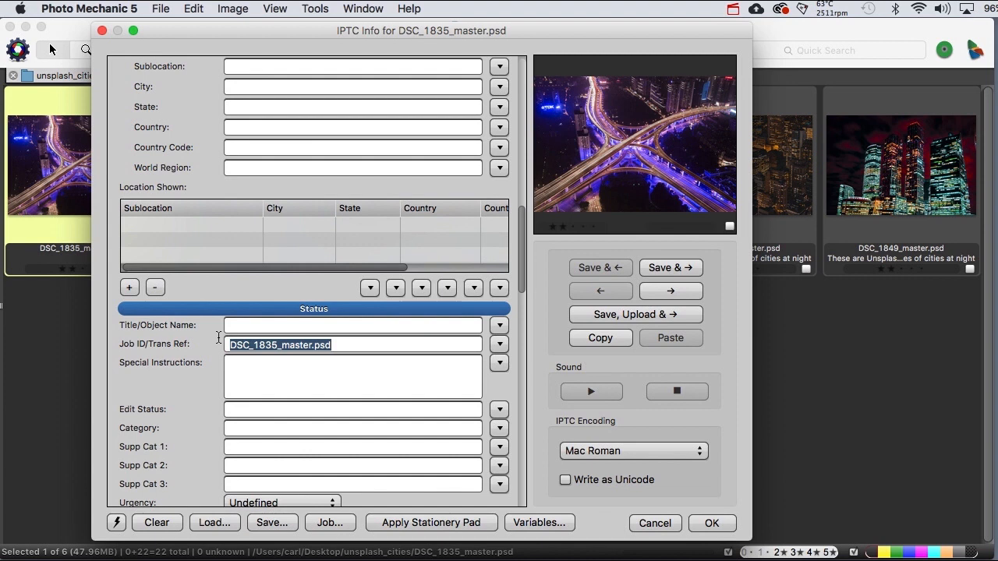
left_click(361, 341)
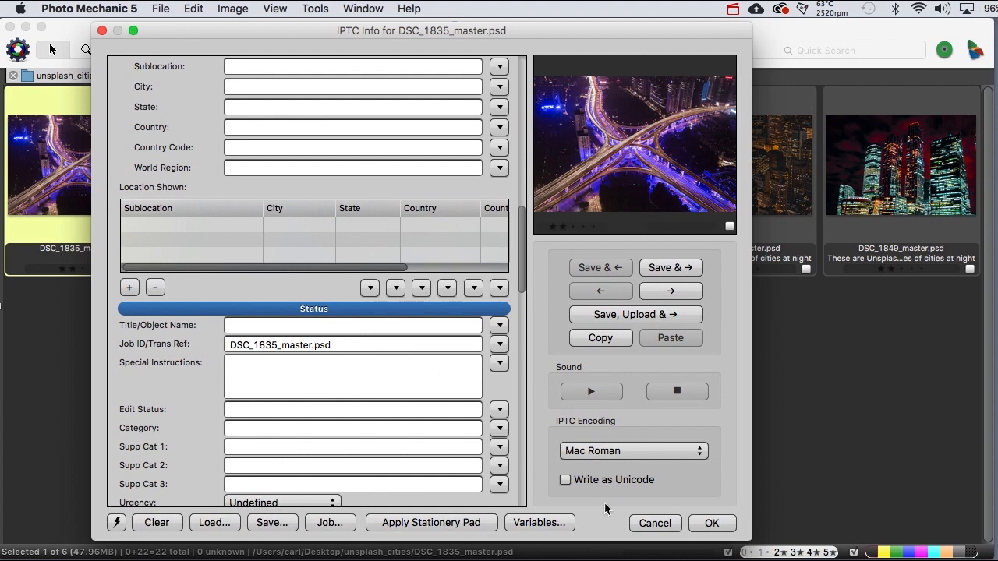
left_click(653, 529)
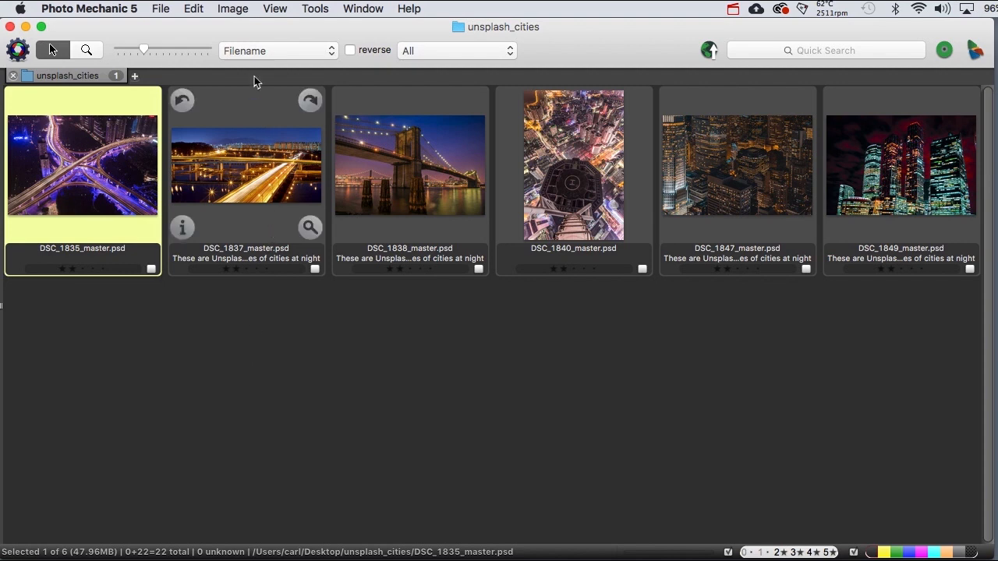
Step: Load the saved photographer template starting with "aa" into the IPTC Stationery Pad and show its rights and status fields
left_click(240, 10)
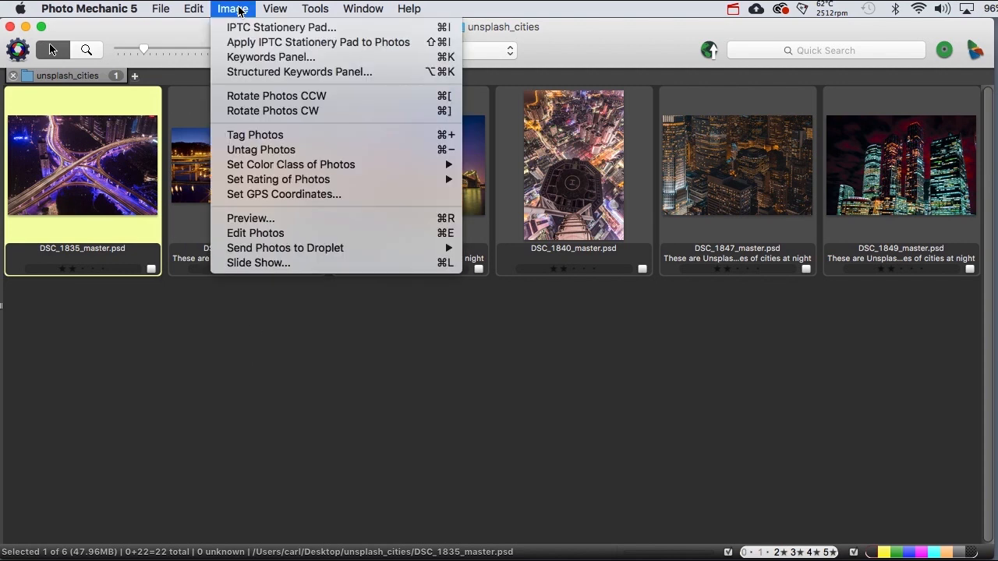
left_click(244, 30)
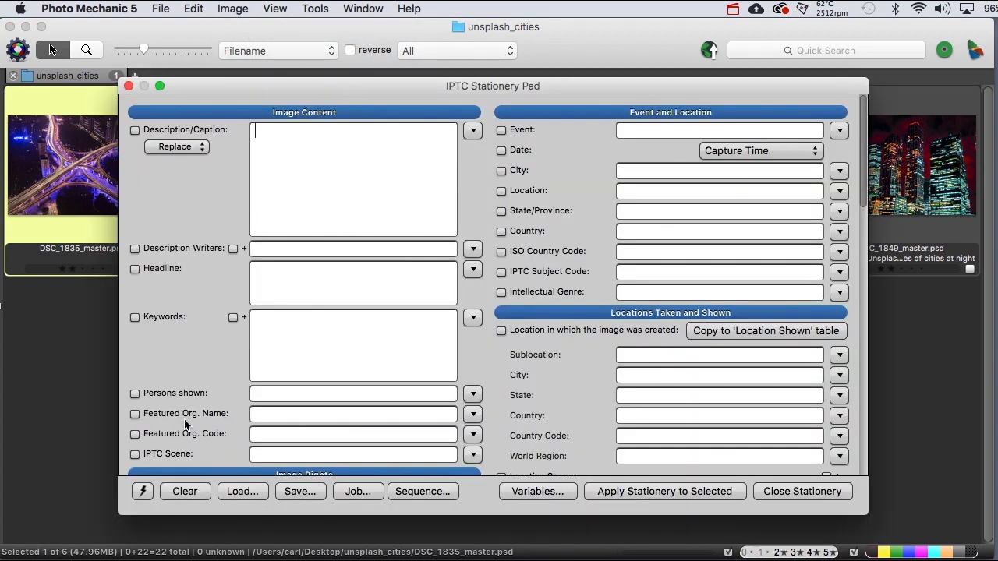
left_click(142, 493)
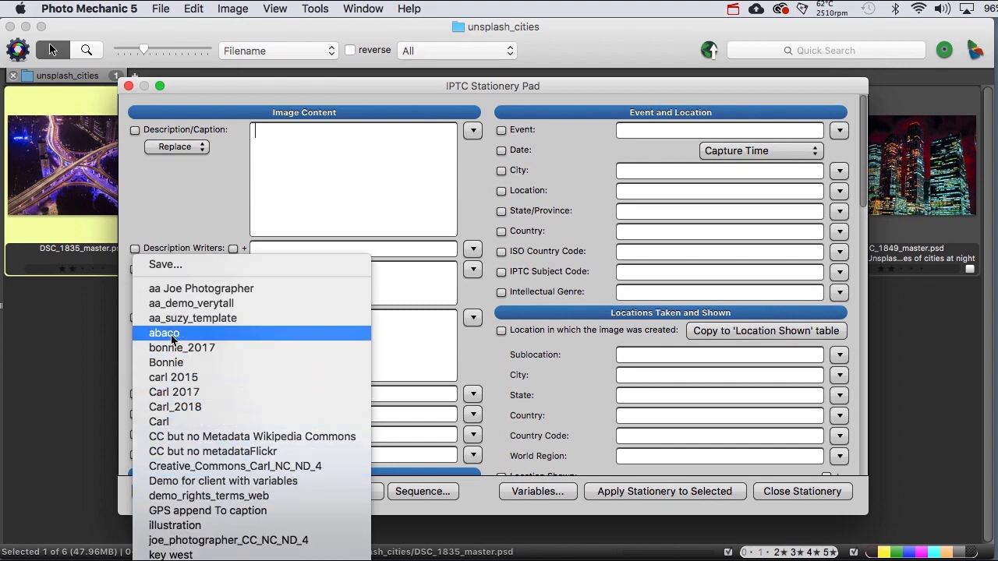
left_click(179, 290)
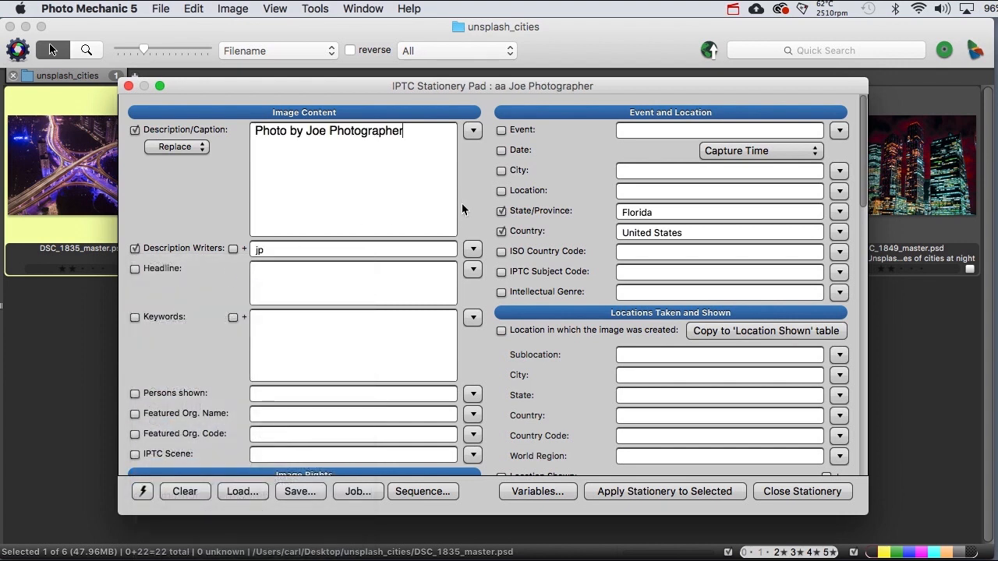
scroll(482, 207, "down", 15)
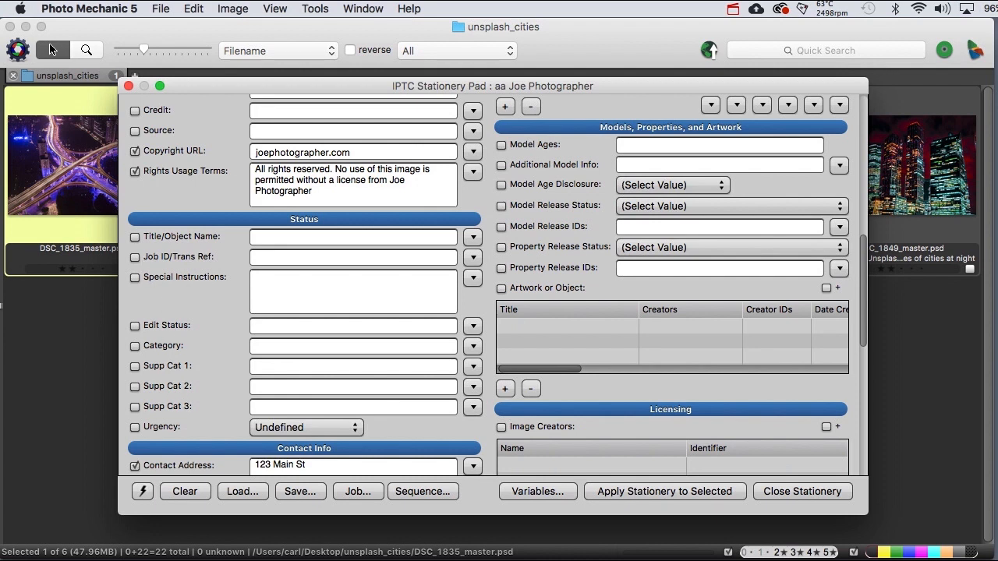
key("super+Tab")
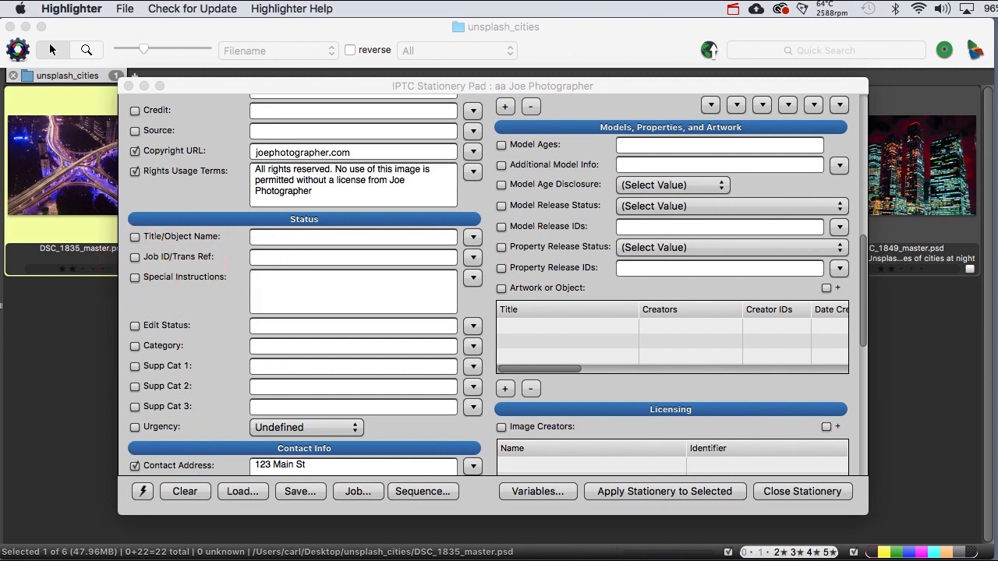
Step: Insert the placeholder paragraph starting "Fixie truffaut normcore godard" and ending "meggings listicle." before the photographer credit in Description/Caption
key("alt")
scroll(484, 203, "up", 10)
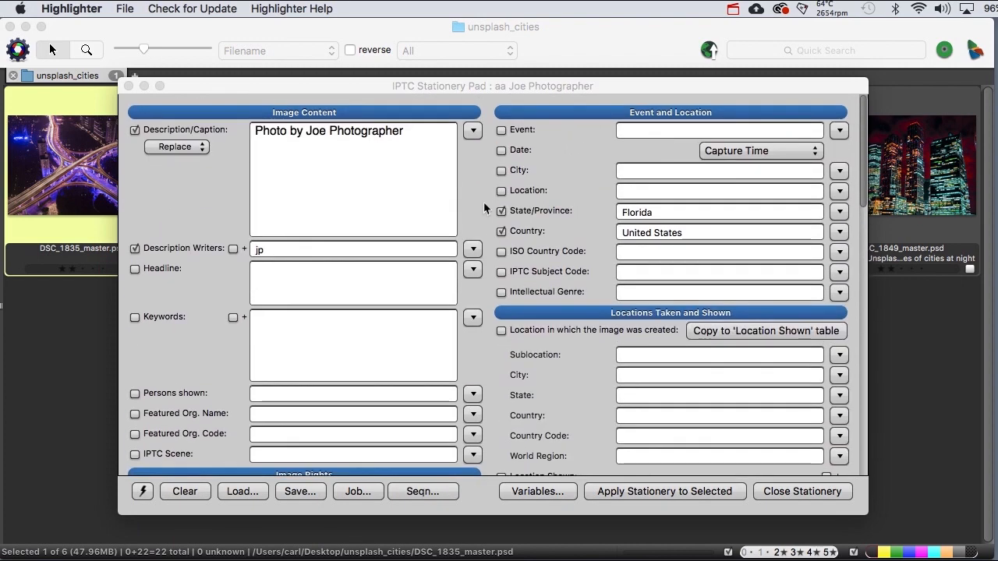
left_click(255, 131)
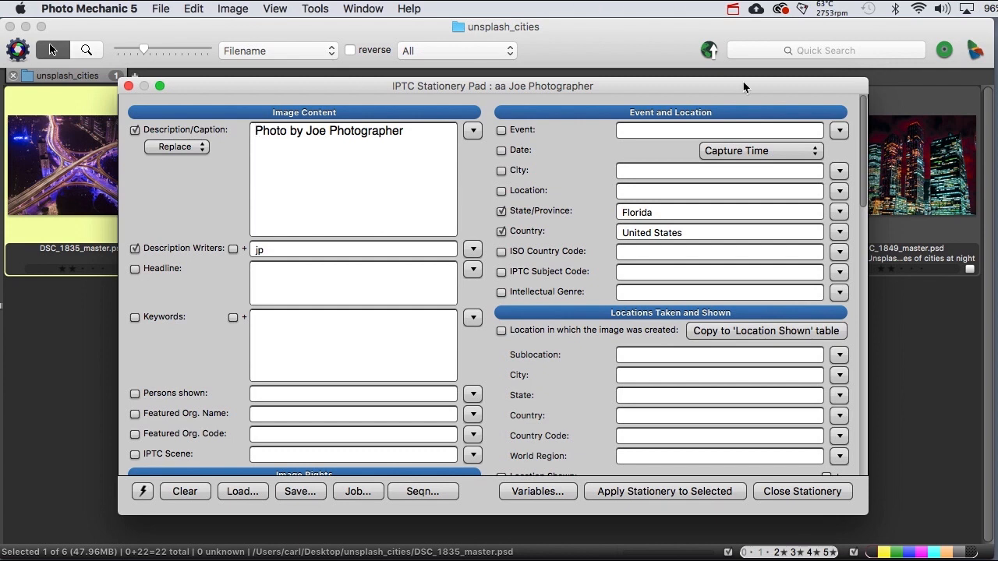
type("Fixie truffaut normcore godard jianbing polaroid cardigan tumblr activated charcoal etsy. Plaid tousled semiotics VHS health goth pour-over humblebrag hashtag ugh meggings listicle.")
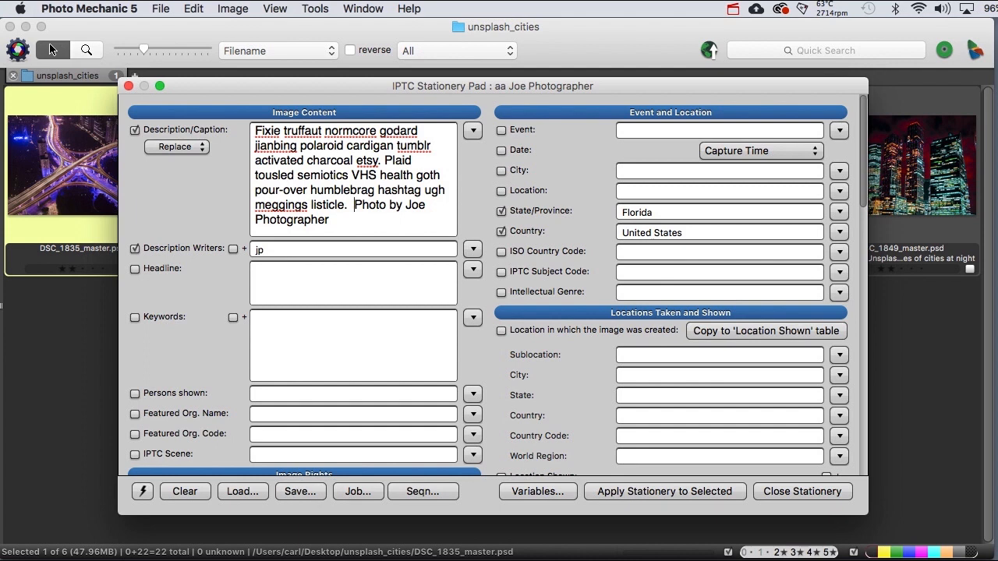
Step: Add the sentence "Individual caption." at the beginning of the Description/Caption text
left_click(255, 131)
type("Indi")
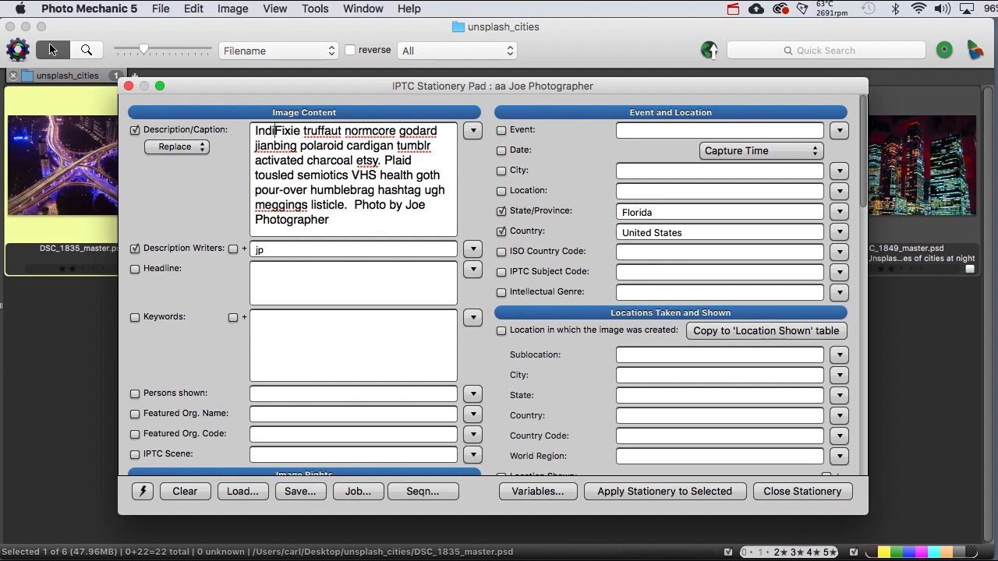
type("vidua")
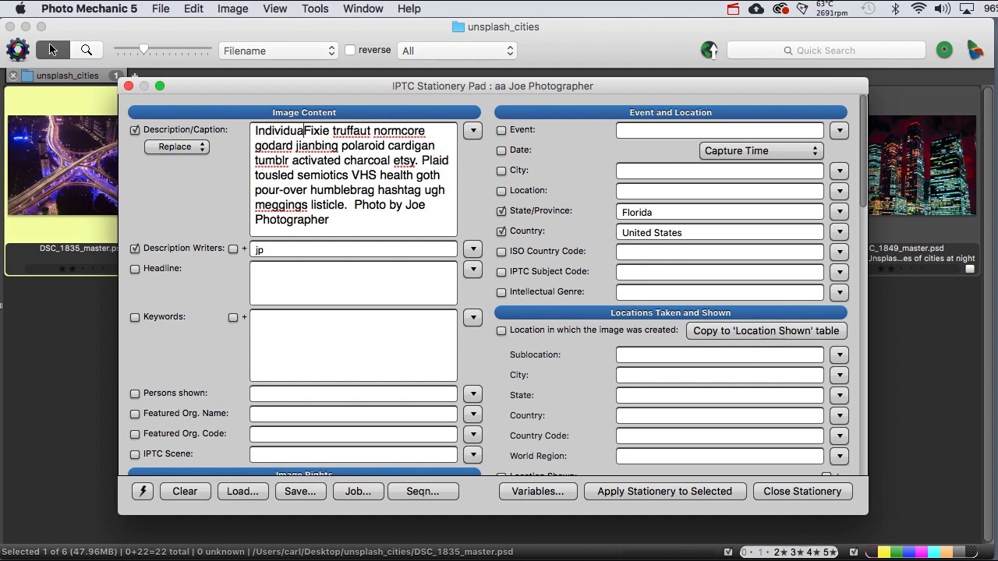
type("l caption")
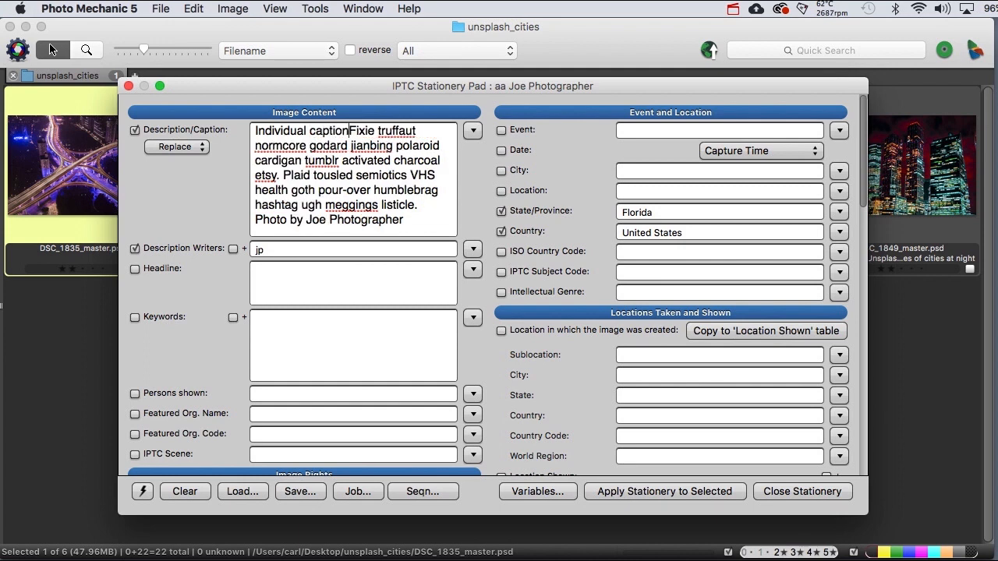
type(".")
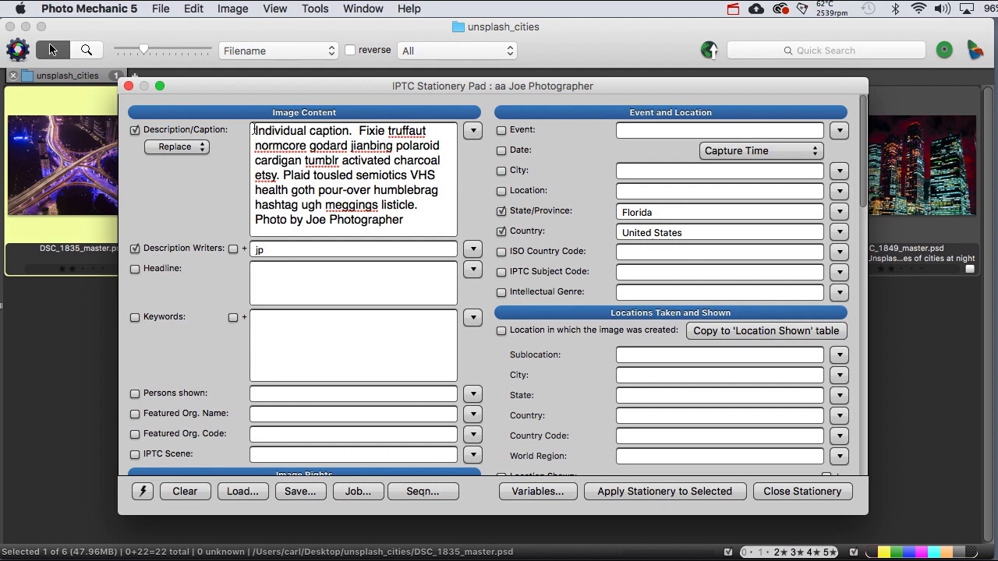
Step: Put the slug "PHOENIX LIGHTS -- " in front of "Individual caption." in Description/Caption
type("PHOEN")
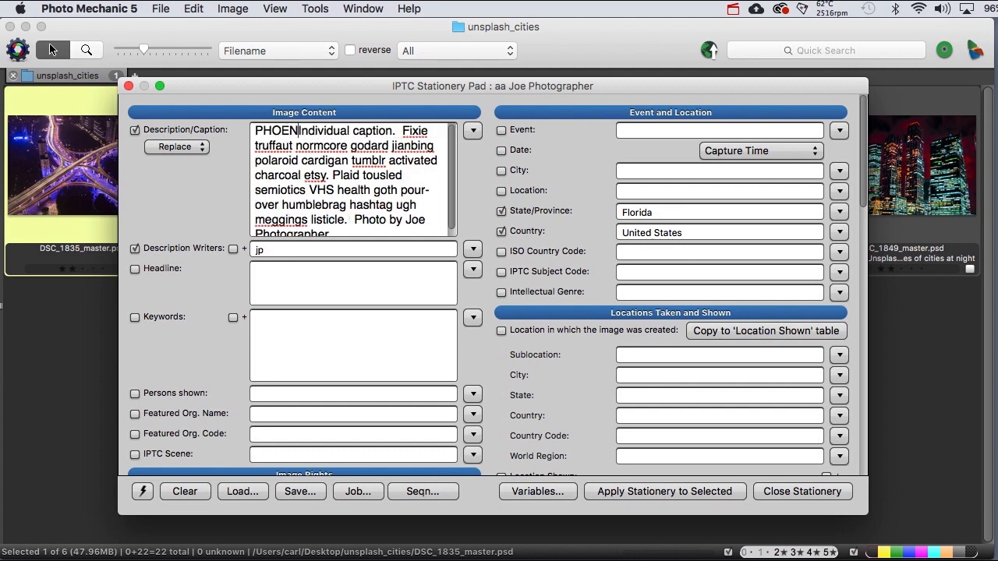
type("IX ")
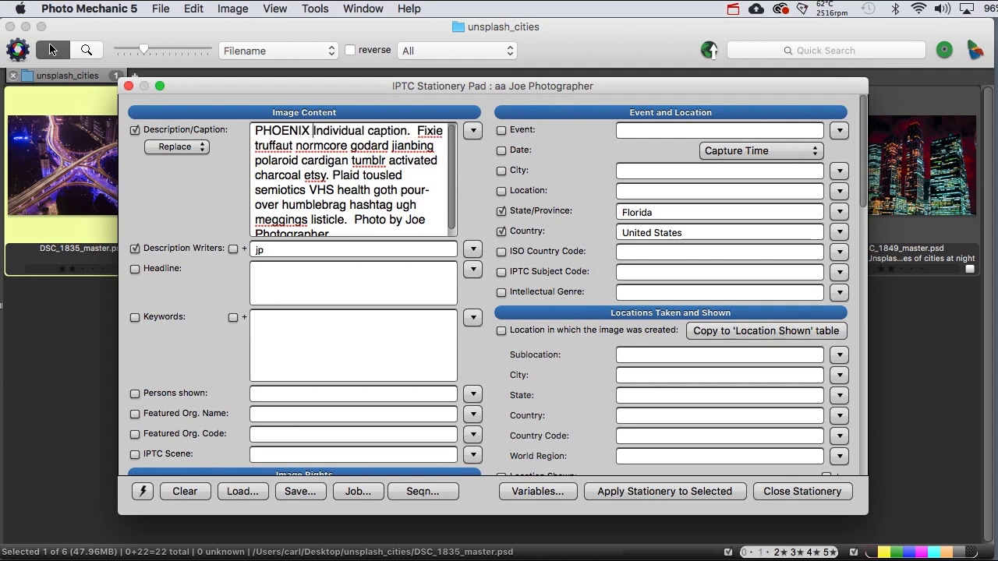
type("LIGHTS ")
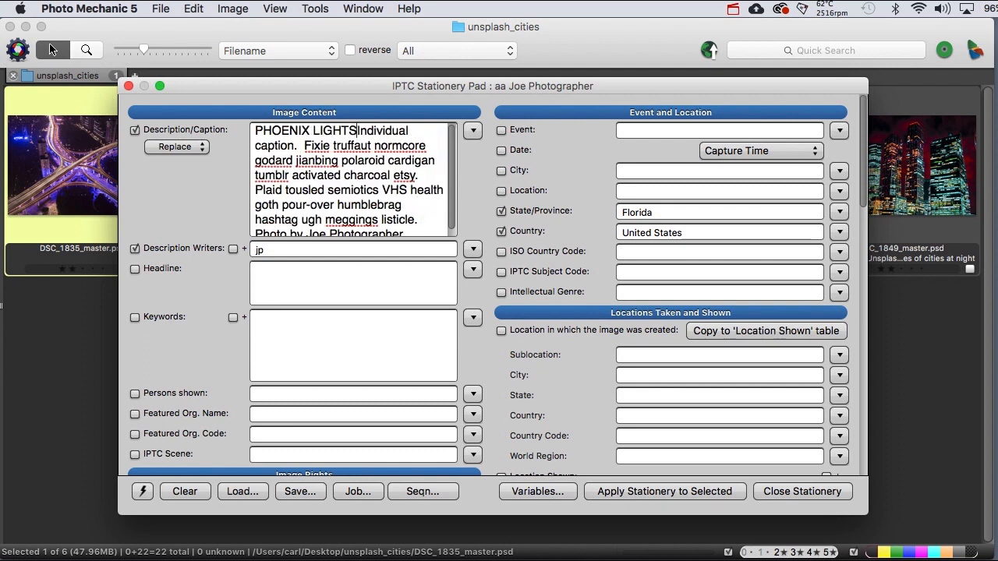
type(" --")
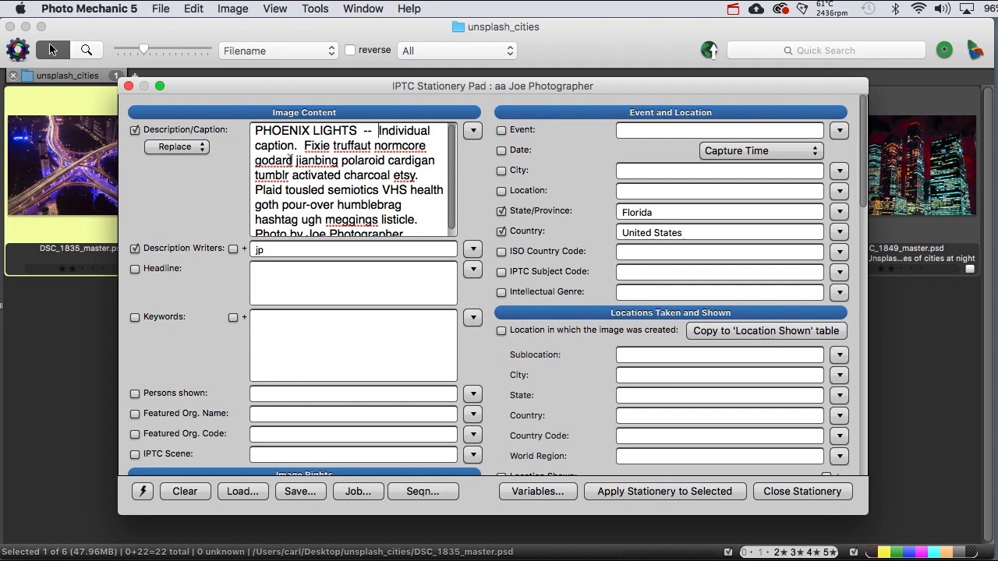
Step: Copy "PHOENIX LIGHTS" from the caption into Title/Object Name and reformat it there as PHOENIX_LIGHTS_
left_click_drag(357, 131, 271, 117)
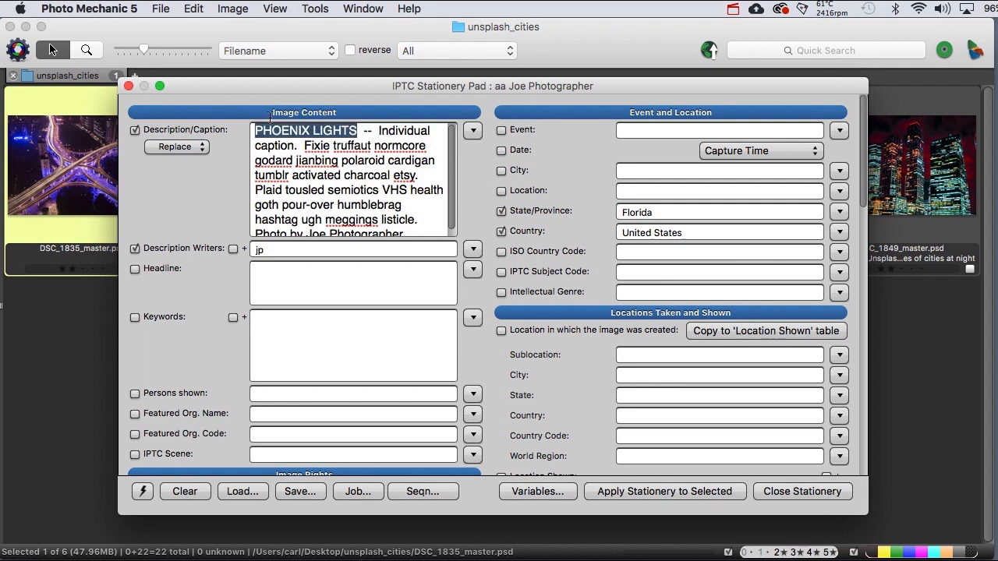
key("super+c")
scroll(488, 351, "down", 5)
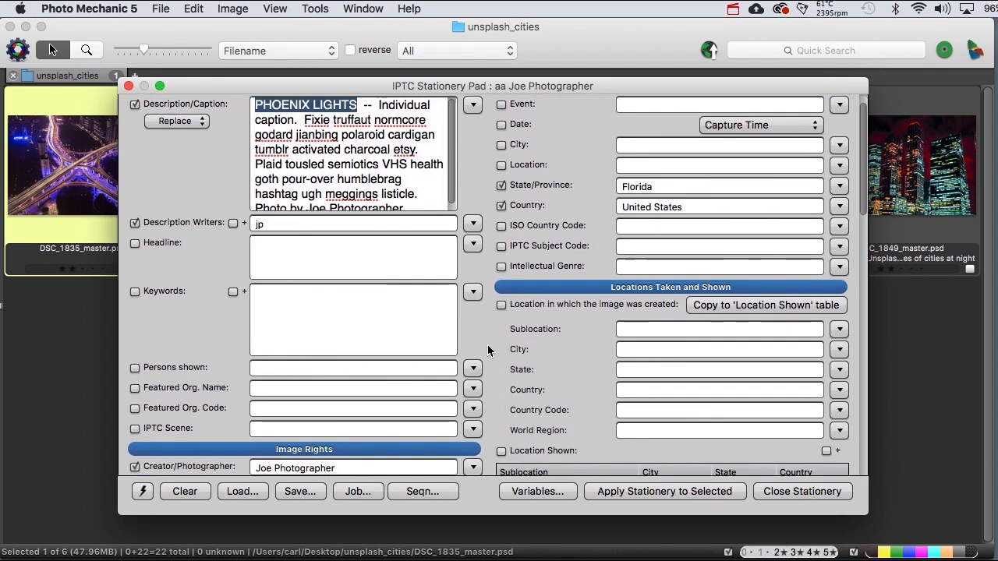
scroll(488, 351, "down", 10)
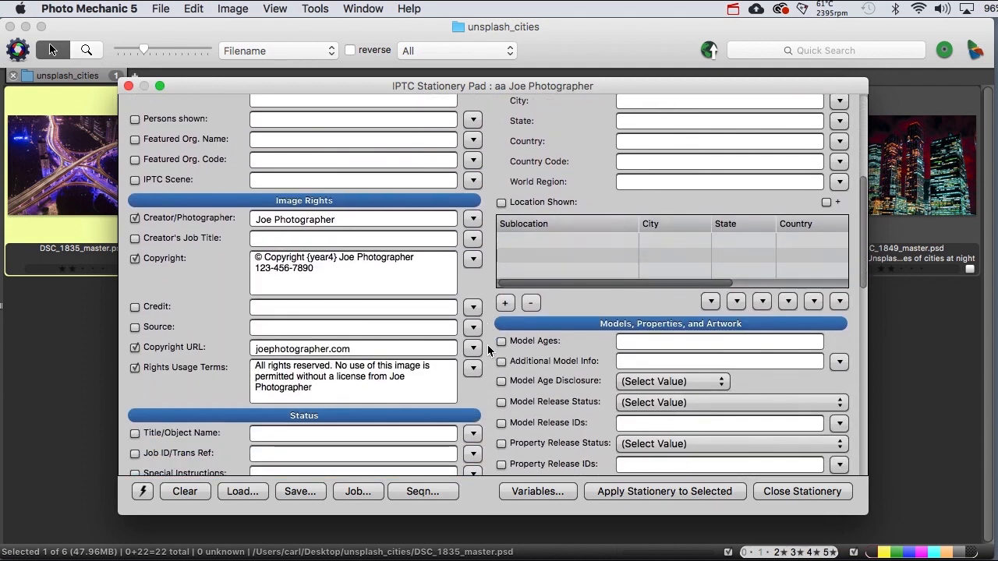
scroll(488, 351, "down", 1)
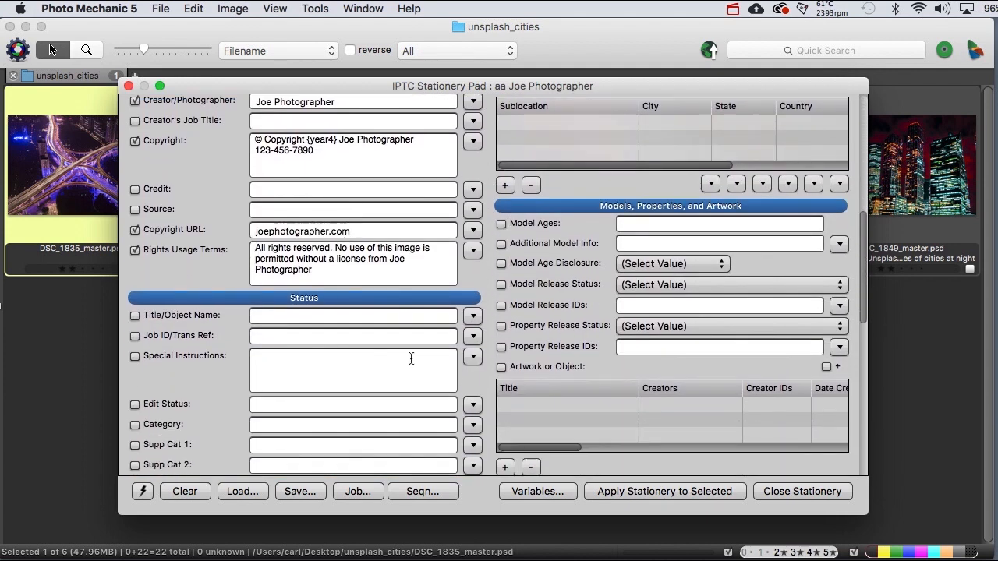
left_click(256, 315)
key("super+v")
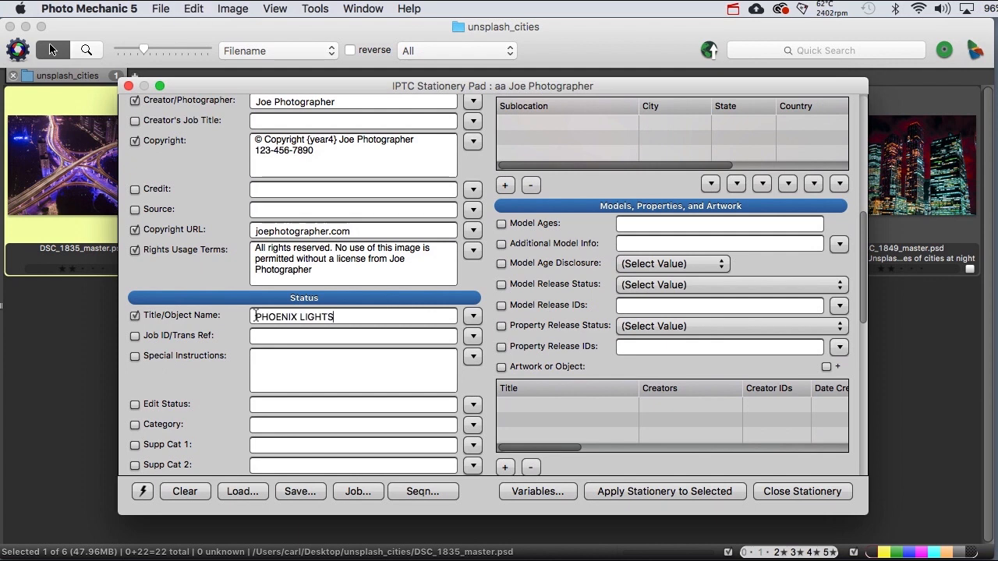
left_click(301, 316)
key("BackSpace")
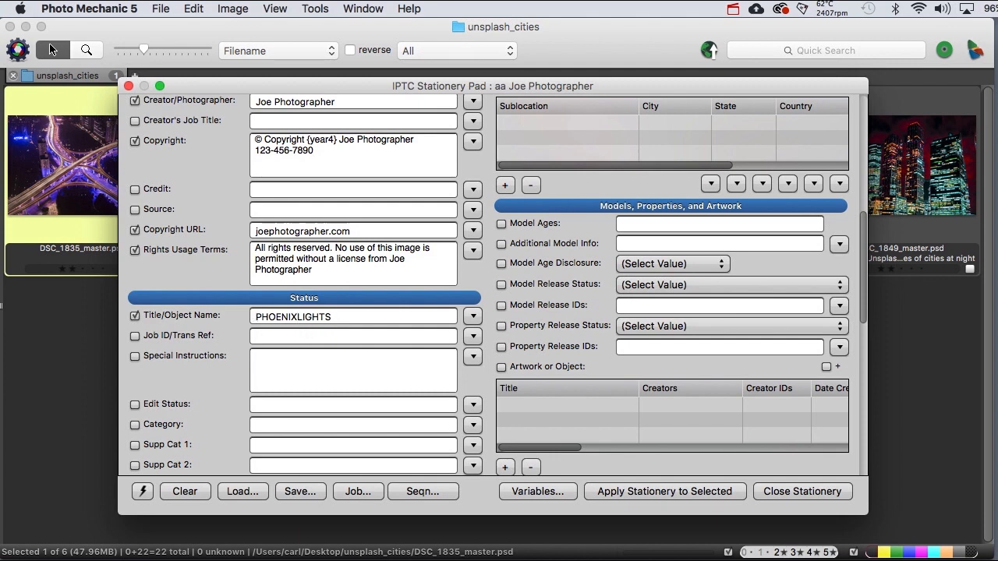
type("_")
type("_")
Step: Append the {sequence} variable from the Special group to Title/Object Name after PHOENIX_LIGHTS_, and close the variables list
left_click(517, 494)
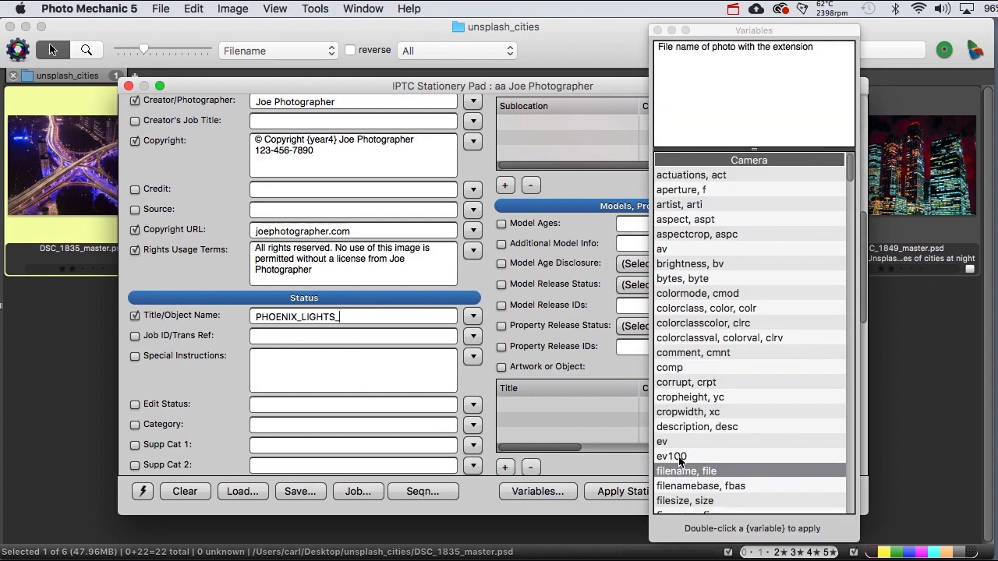
scroll(697, 390, "down", 10)
scroll(699, 388, "down", 15)
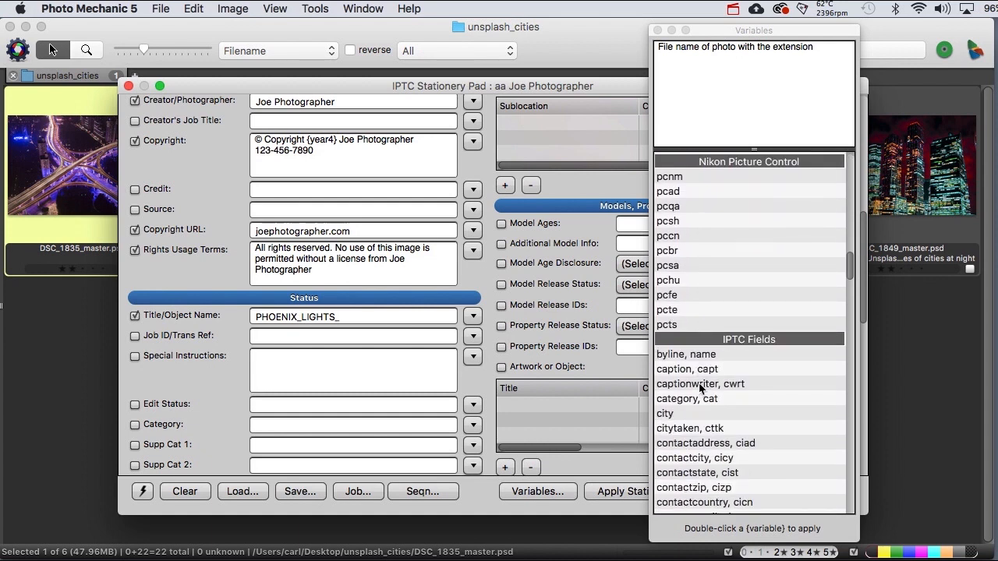
scroll(699, 389, "down", 3)
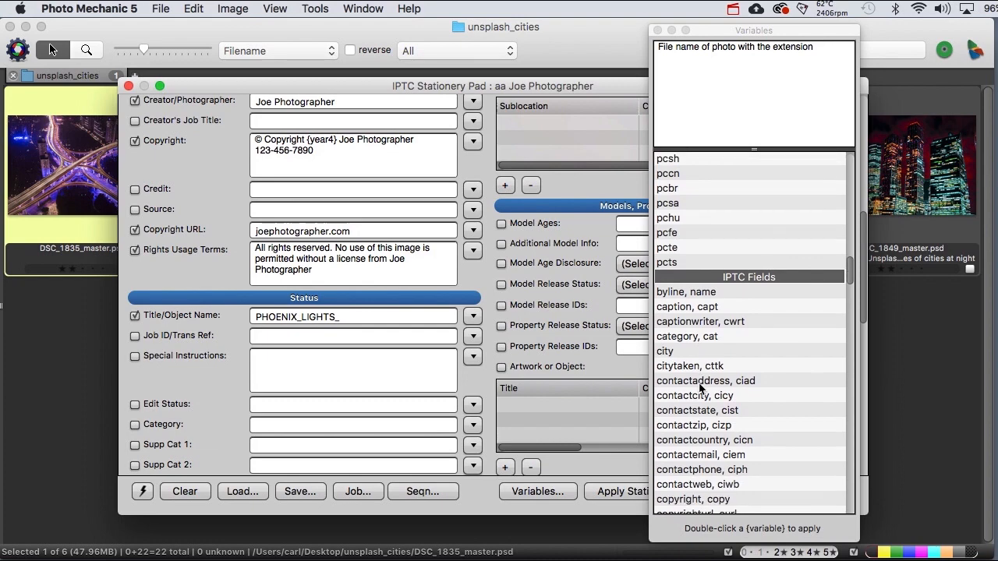
scroll(700, 388, "down", 20)
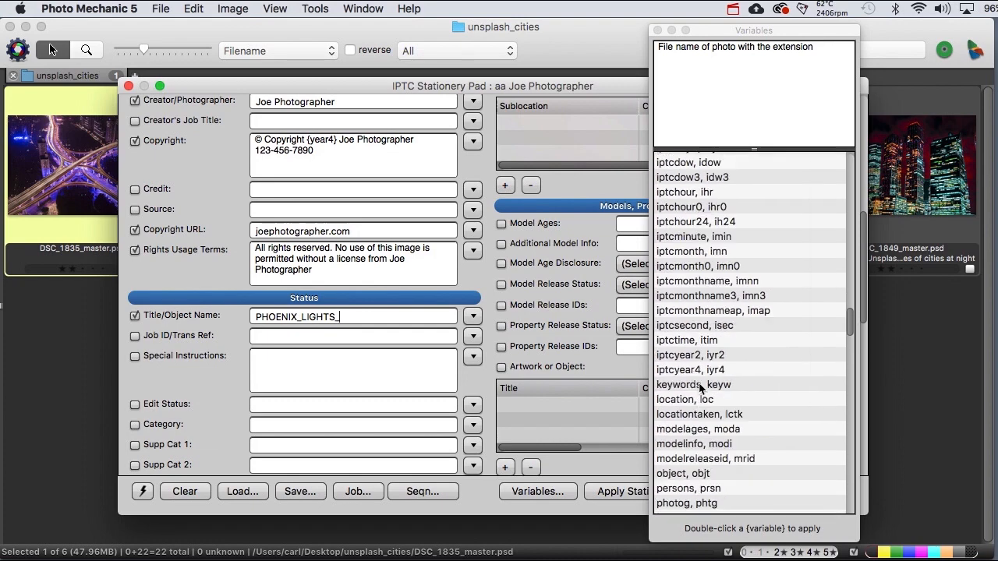
scroll(700, 388, "down", 15)
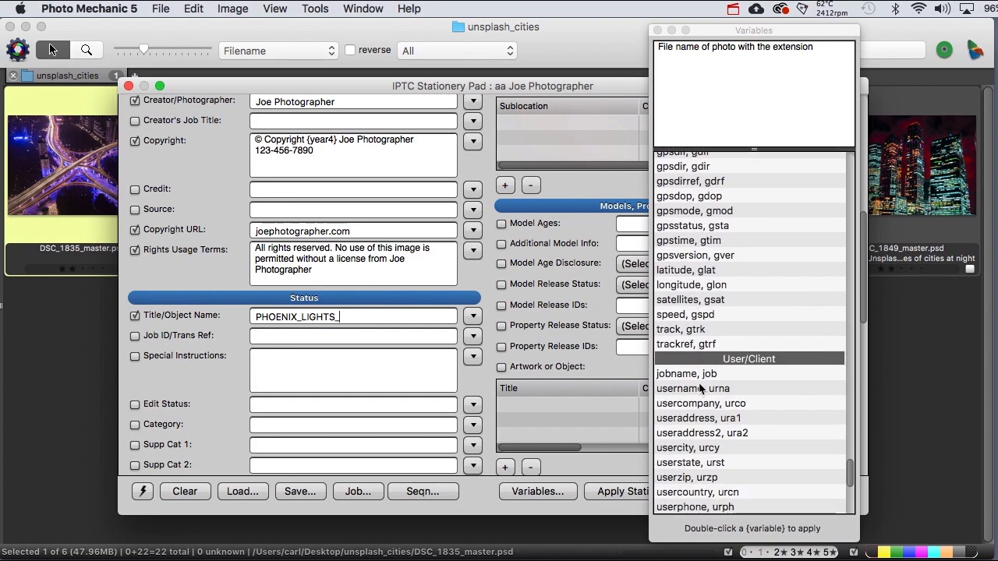
scroll(699, 389, "up", 10)
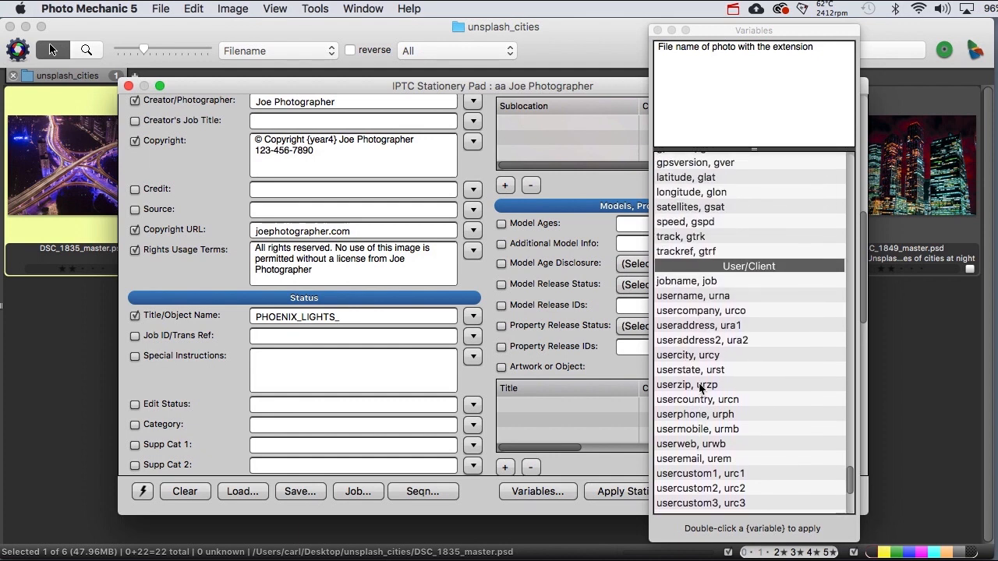
scroll(700, 388, "up", 8)
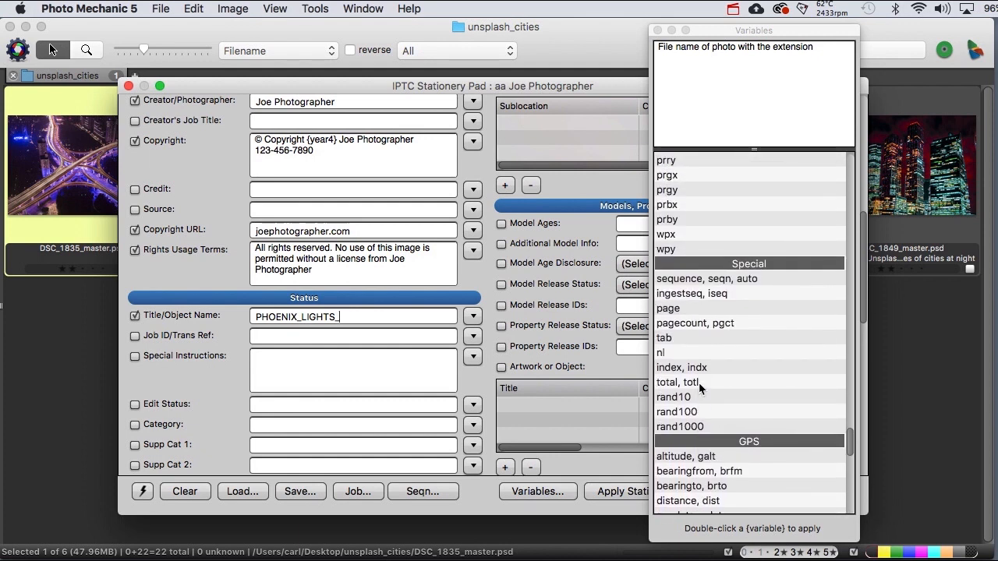
double_click(709, 282)
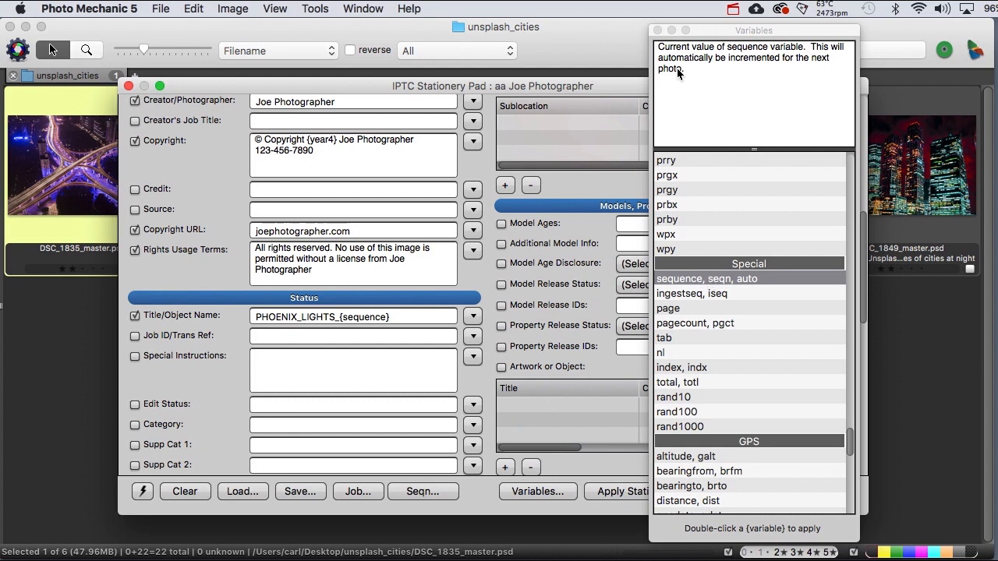
left_click(657, 31)
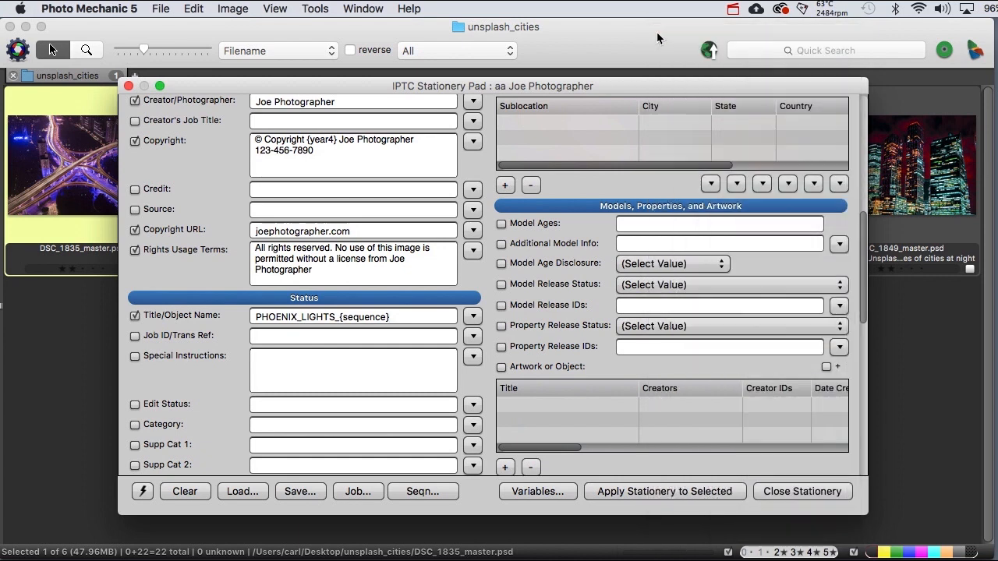
Step: Reset the {seqn} value and set it to 01, and apply the stationery to DSC_1835_master.psd
left_click(444, 491)
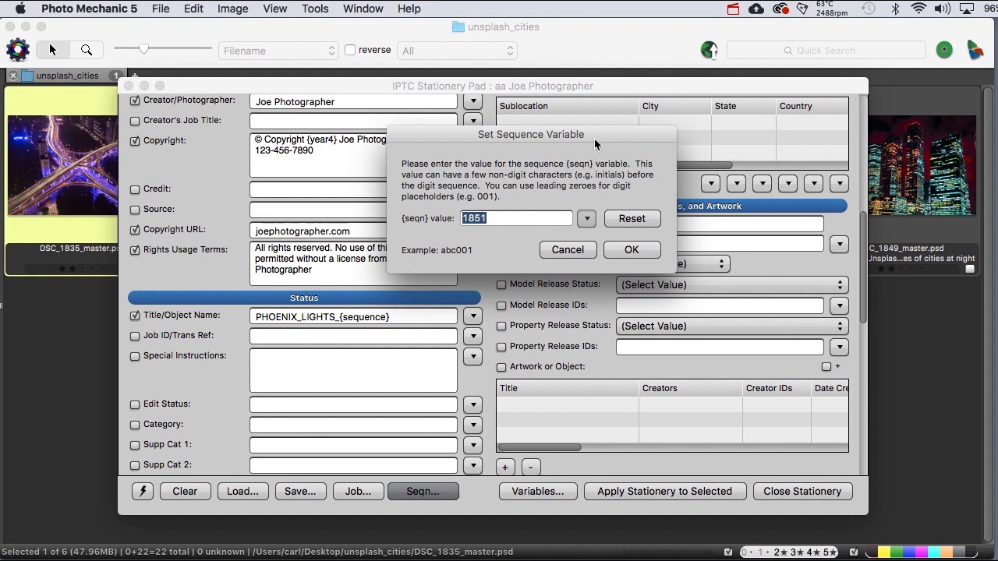
left_click_drag(594, 139, 704, 121)
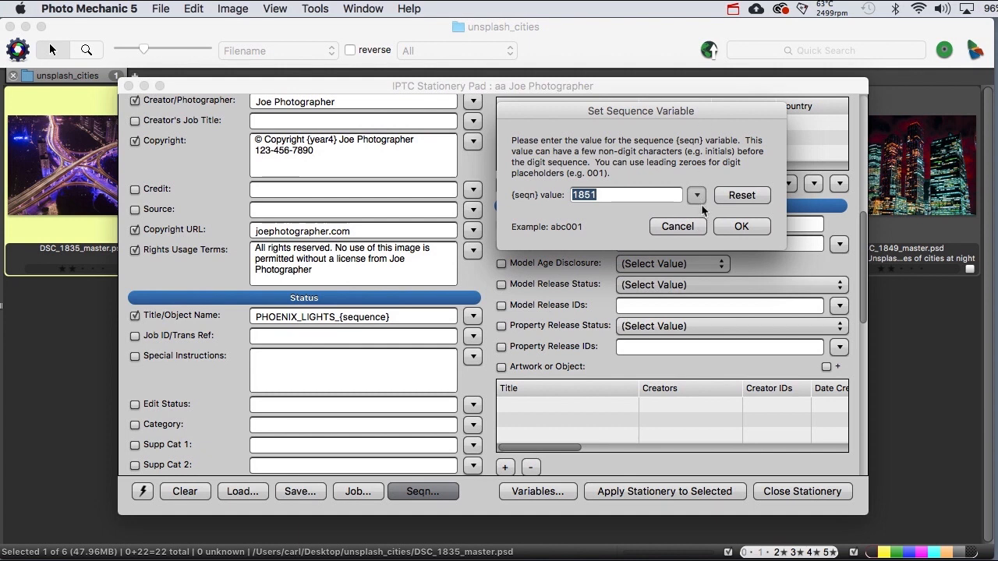
left_click(733, 198)
left_click(579, 199)
left_click_drag(579, 197, 570, 195)
key("BackSpace")
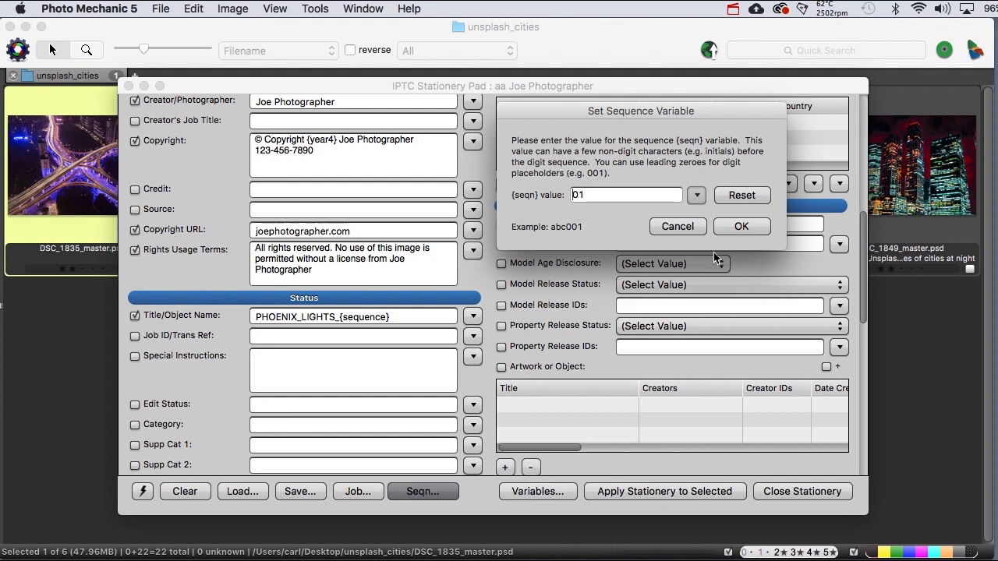
left_click(737, 226)
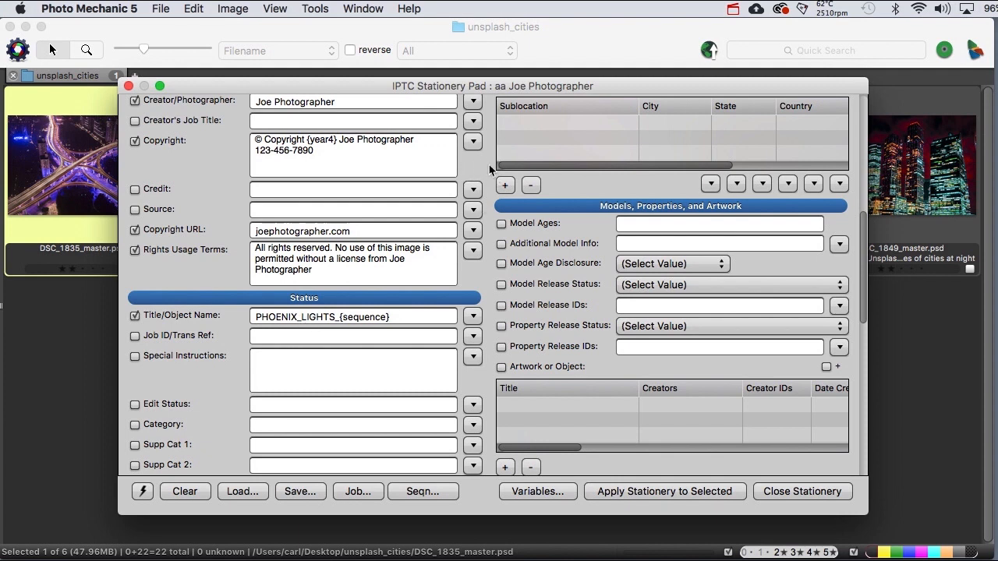
scroll(489, 167, "up", 15)
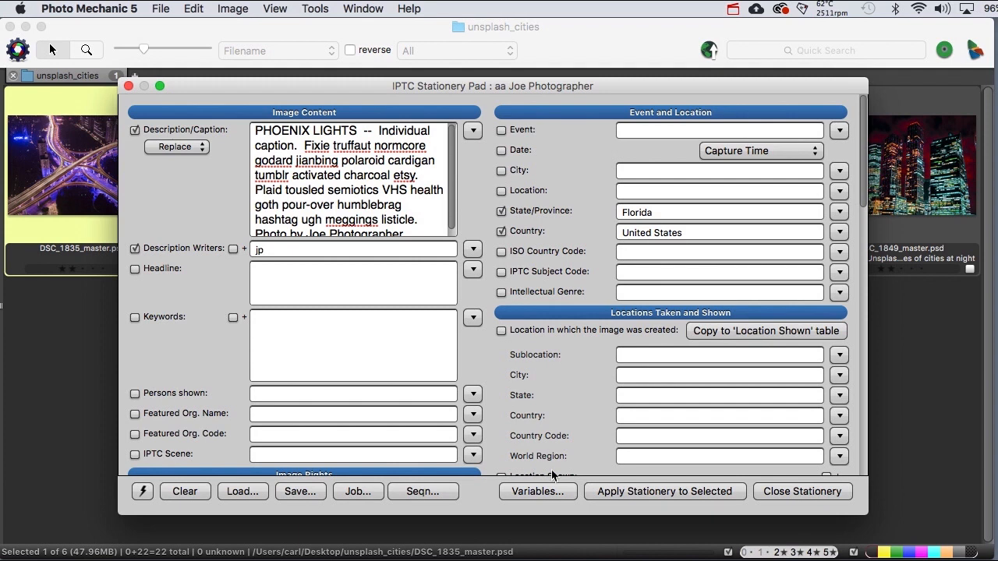
left_click(613, 491)
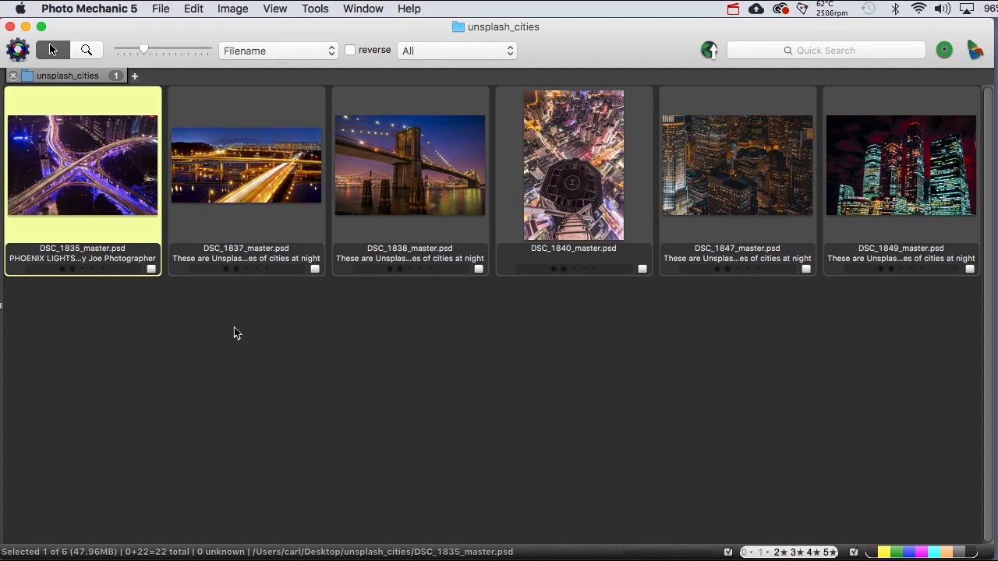
Step: Change the caption wording to "Individual caption number 2." in the stationery and apply it to DSC_1837_master.psd
left_click(243, 118)
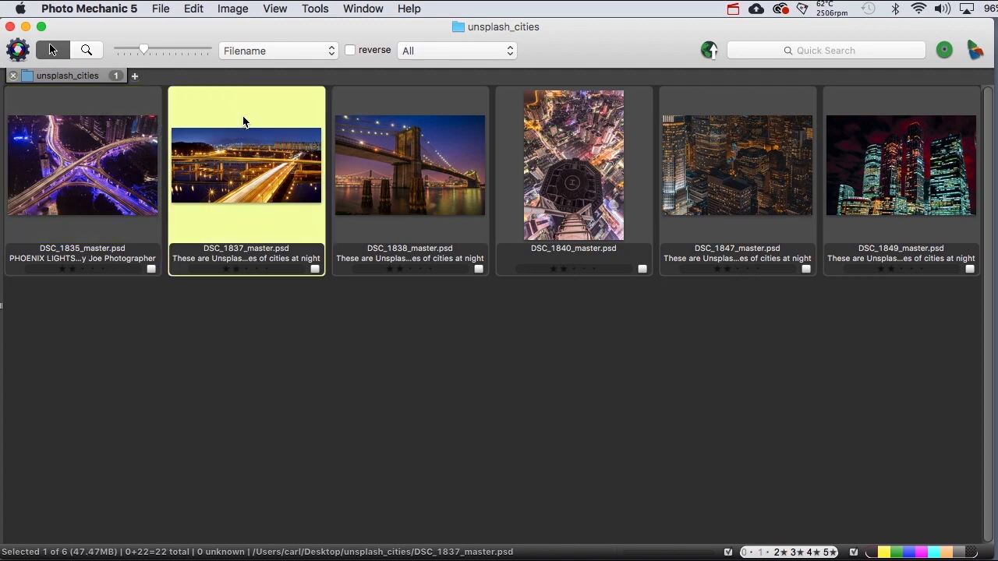
key("super+shift+i")
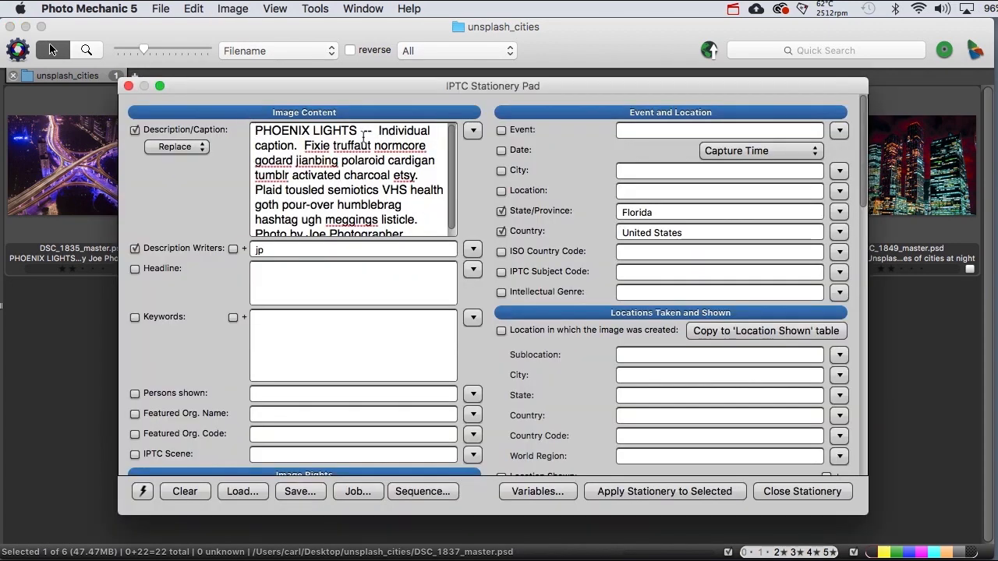
left_click(295, 146)
type(".")
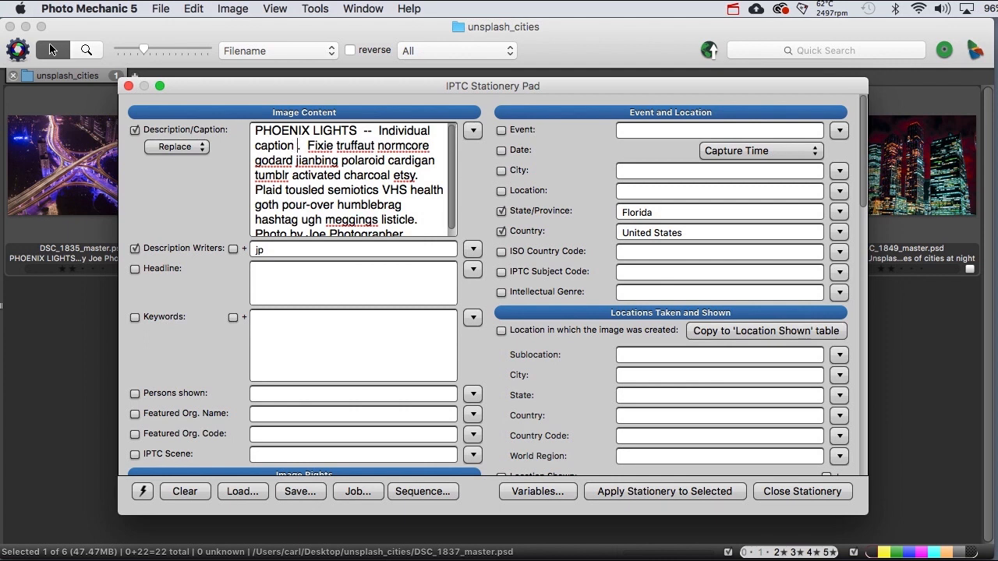
type("number 2")
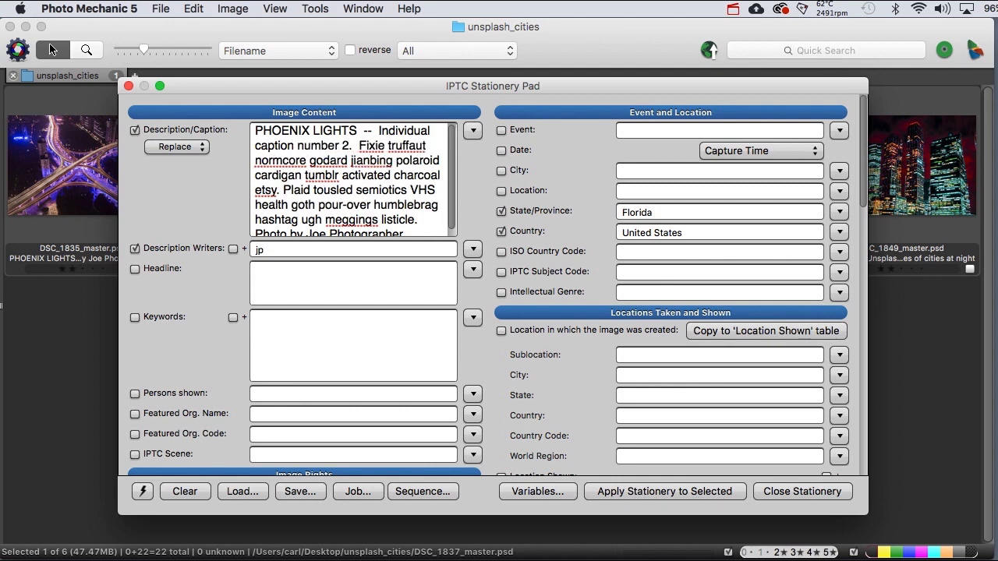
left_click(624, 491)
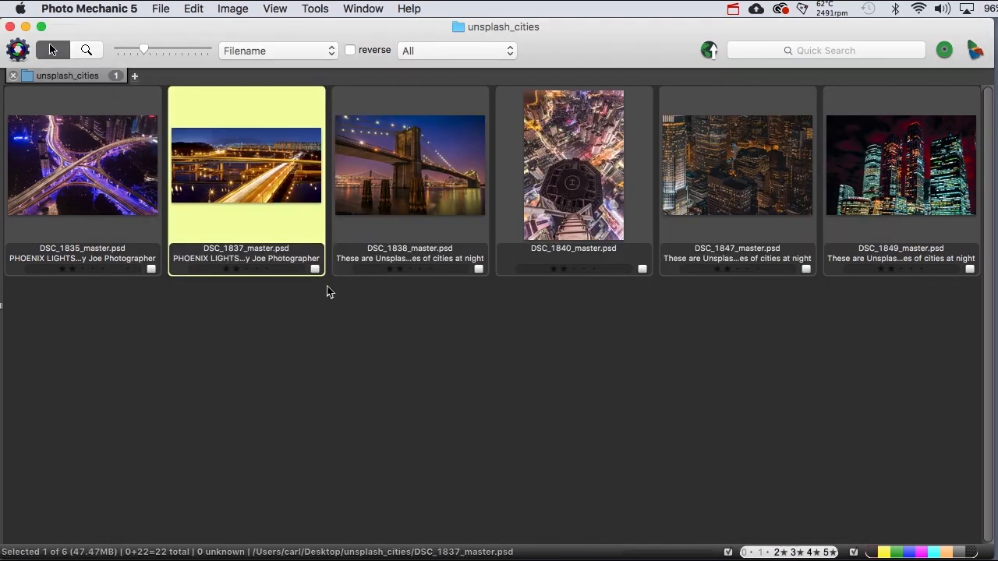
Step: Check the Title/Object Name and Job ID/Trans Ref fields in the IPTC info of DSC_1837_master.psd, and close it without saving
left_click(192, 233)
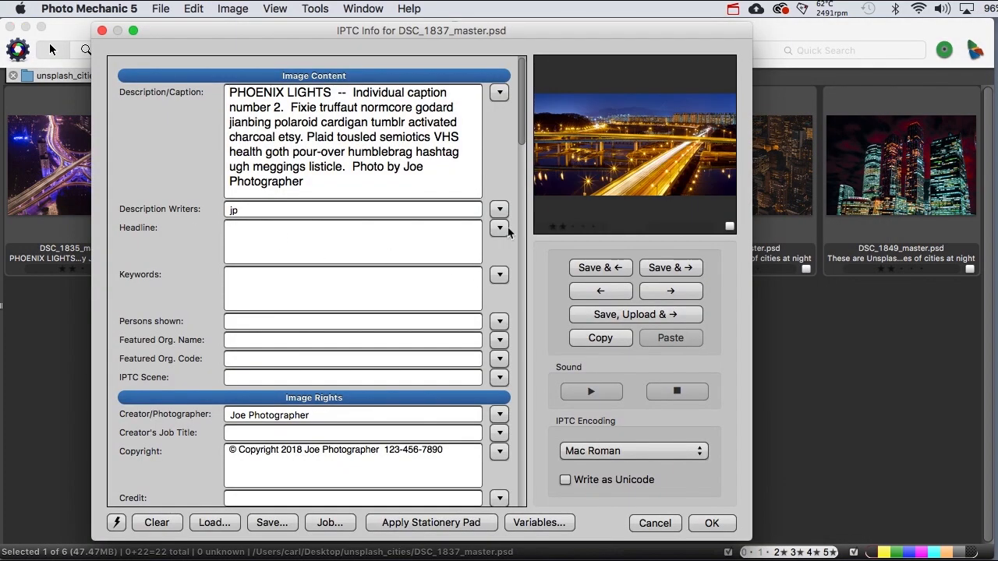
left_click_drag(523, 116, 532, 279)
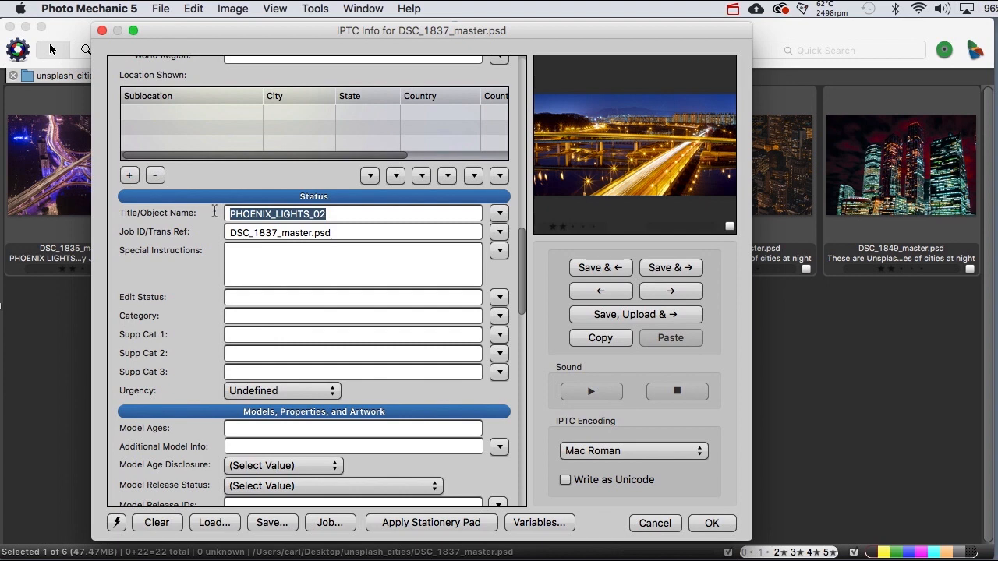
left_click(337, 232)
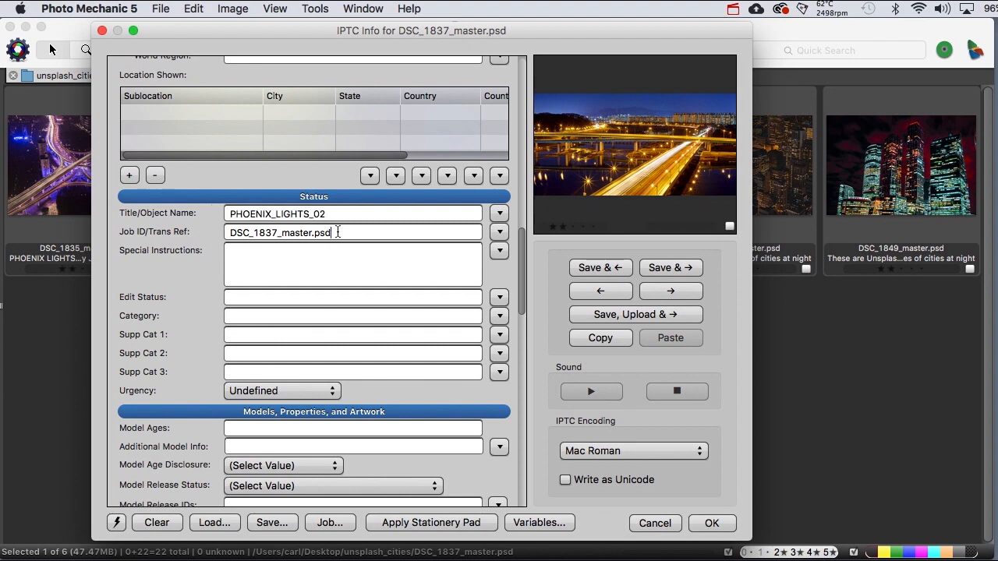
left_click_drag(337, 233, 229, 234)
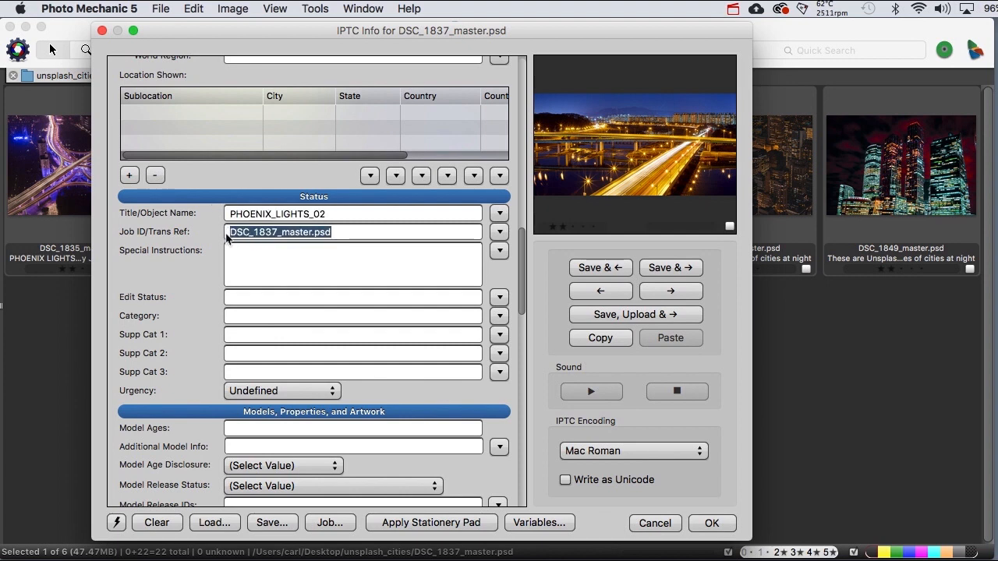
left_click(656, 525)
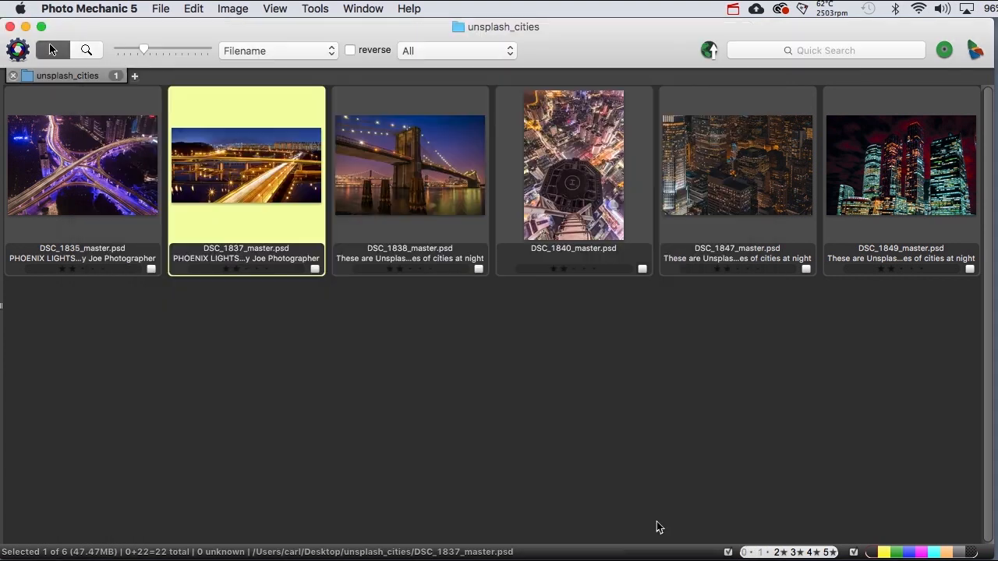
Step: Change the caption number to 3 in the stationery and apply it to DSC_1838_master.psd
left_click(406, 186)
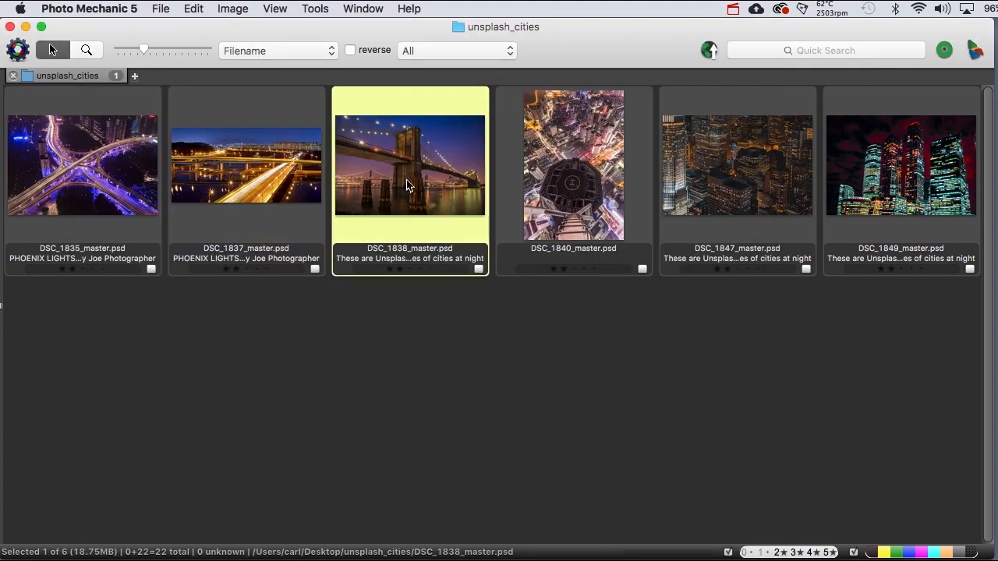
key("super+shift+i")
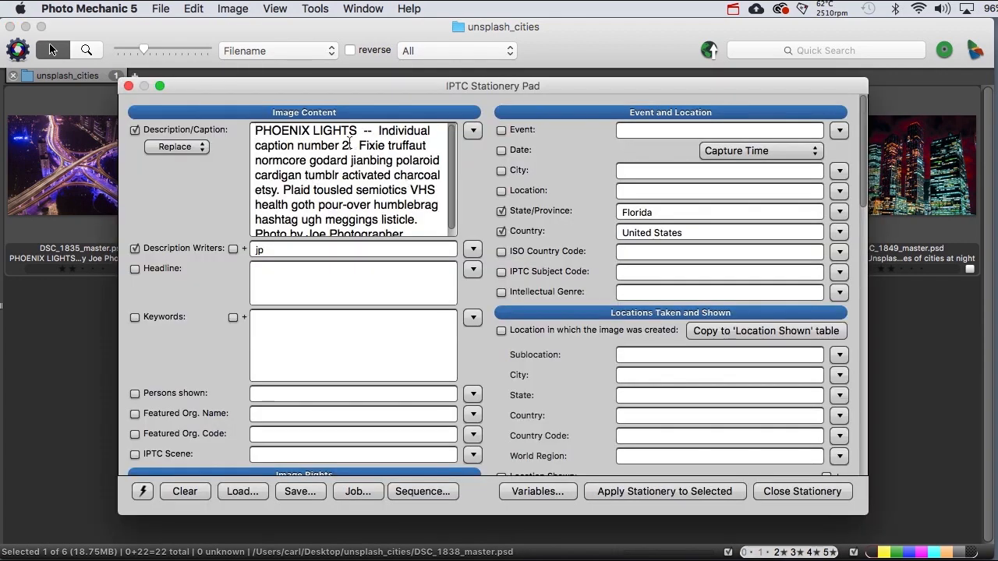
double_click(347, 145)
type("3")
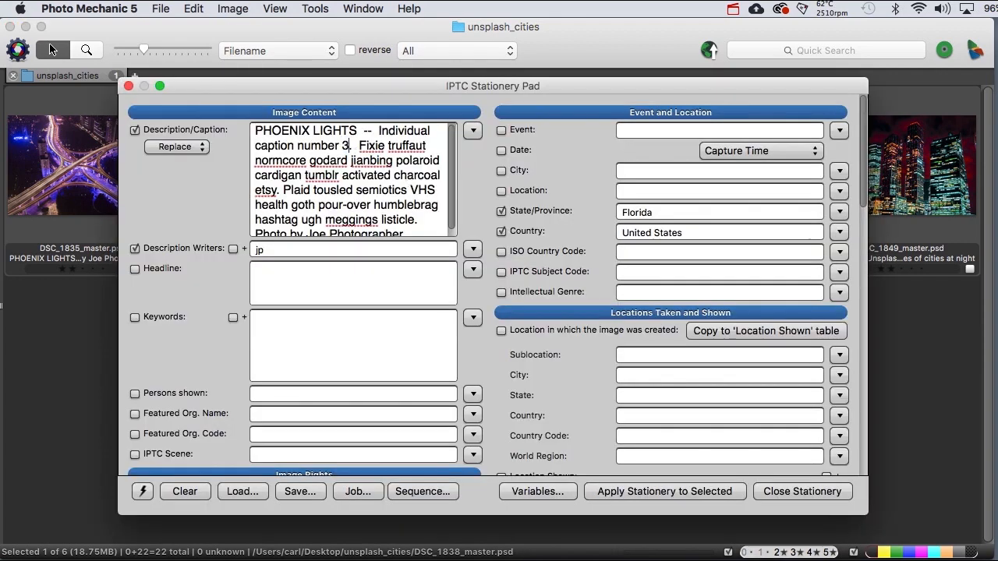
left_click(697, 491)
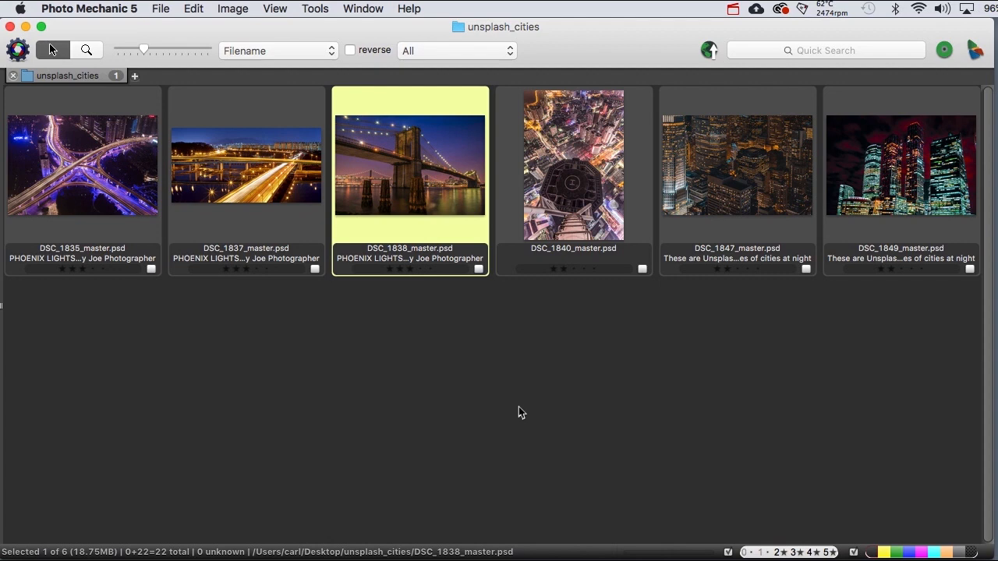
Step: Filter out the two-star photos, select all the remaining ones and open the Save As settings for them
left_click(779, 553)
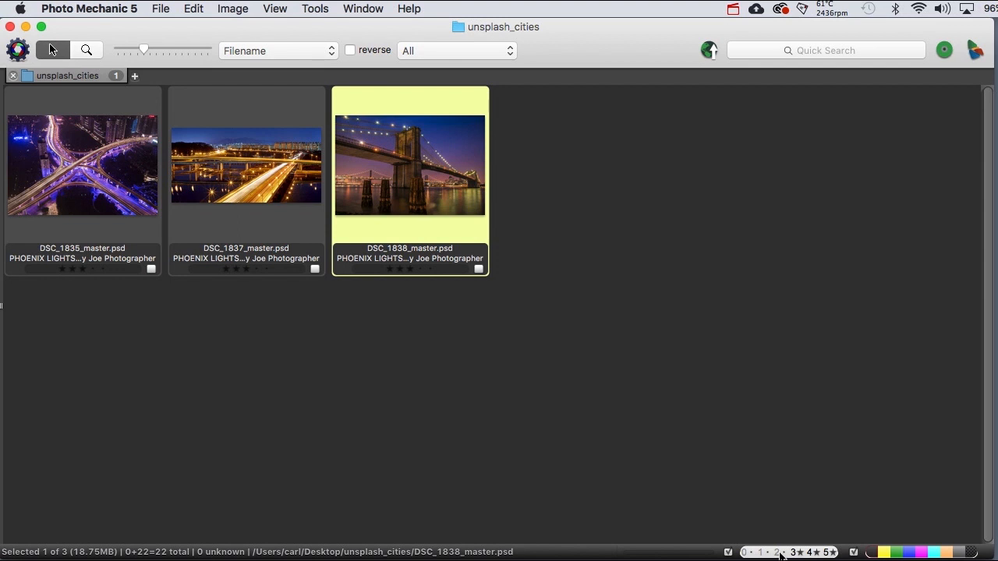
key("super+a")
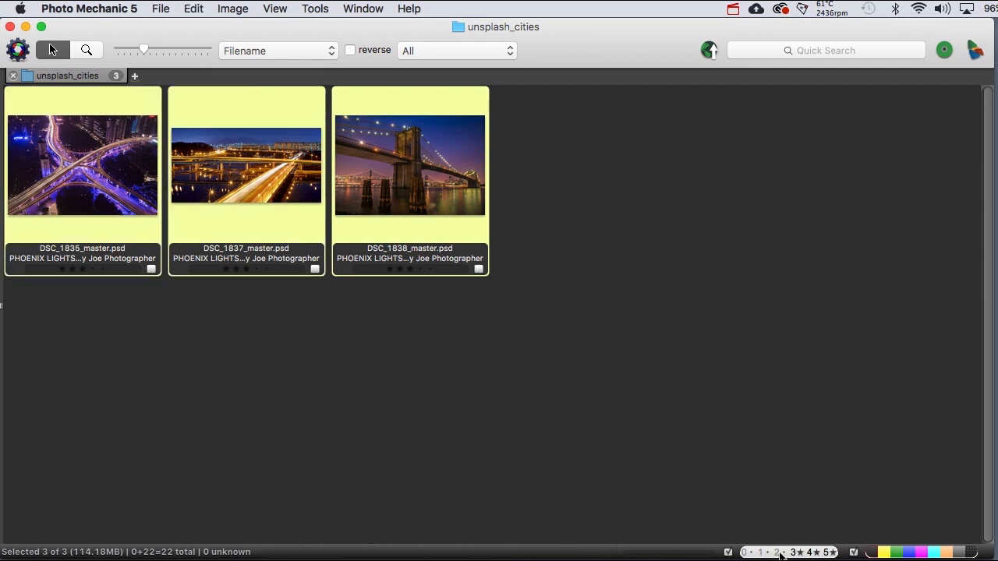
right_click(253, 171)
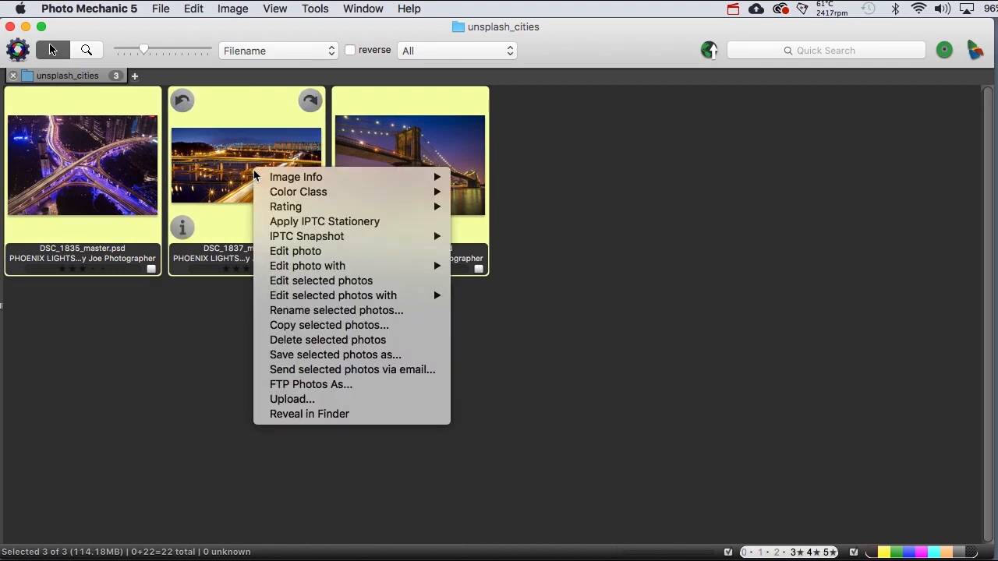
left_click(278, 356)
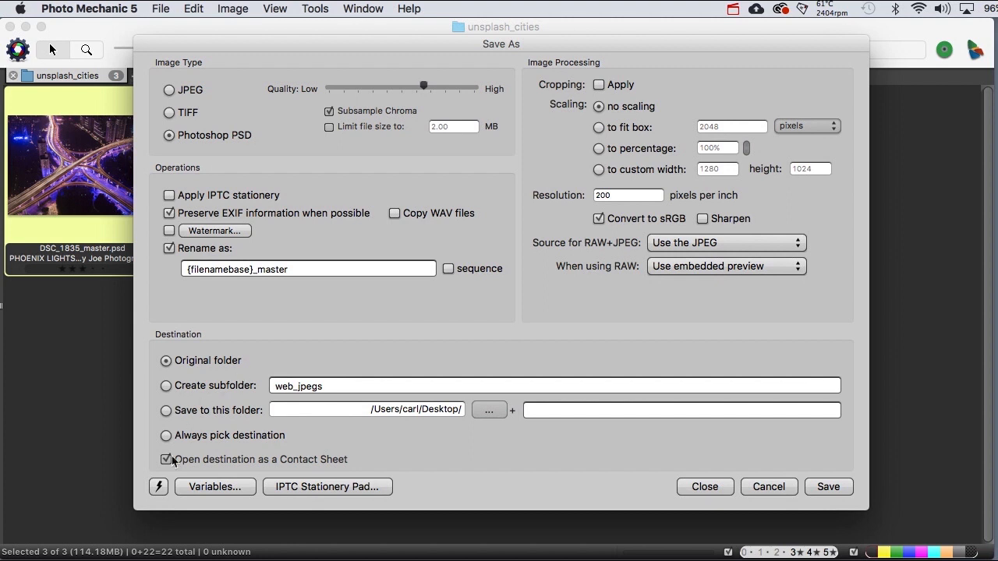
Step: Load the 2048_web_65_subsample preset for the export and set the destination to the original folder
left_click(159, 486)
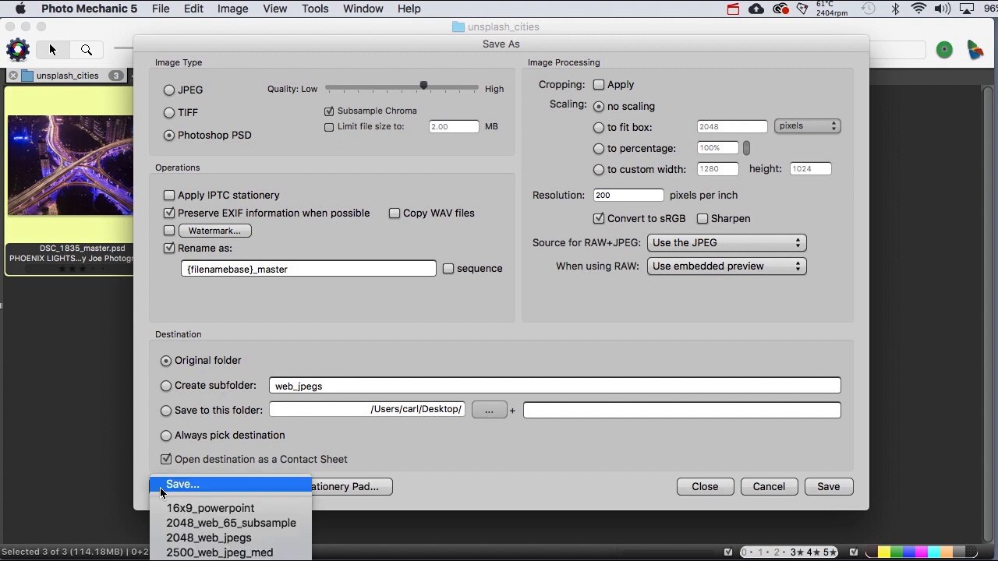
left_click(181, 528)
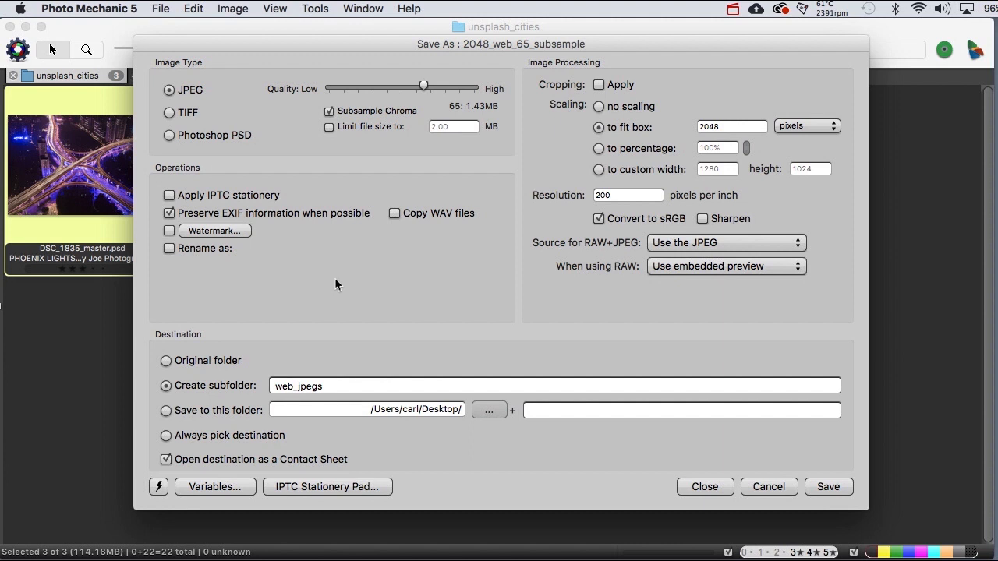
key("super+Tab")
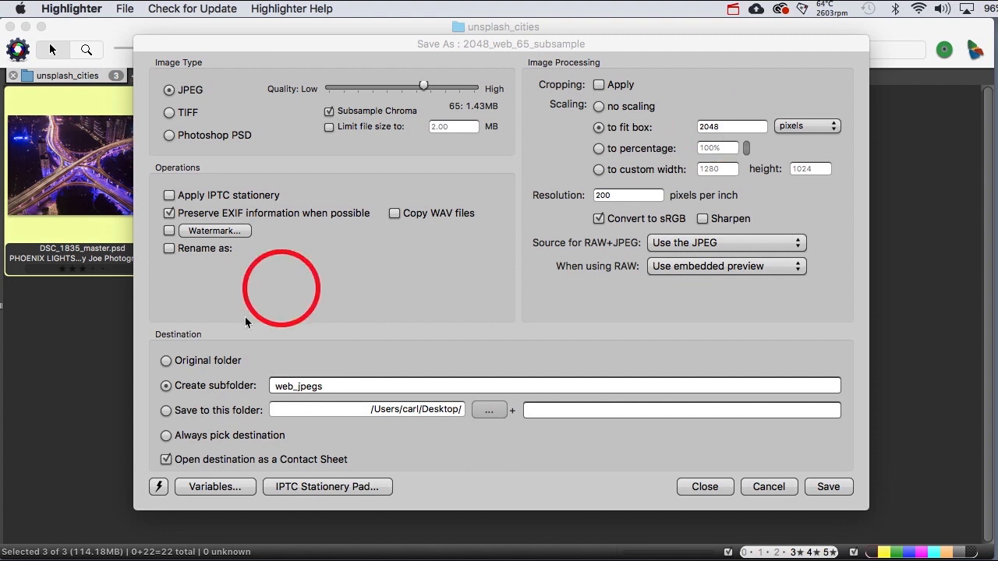
left_click(167, 361)
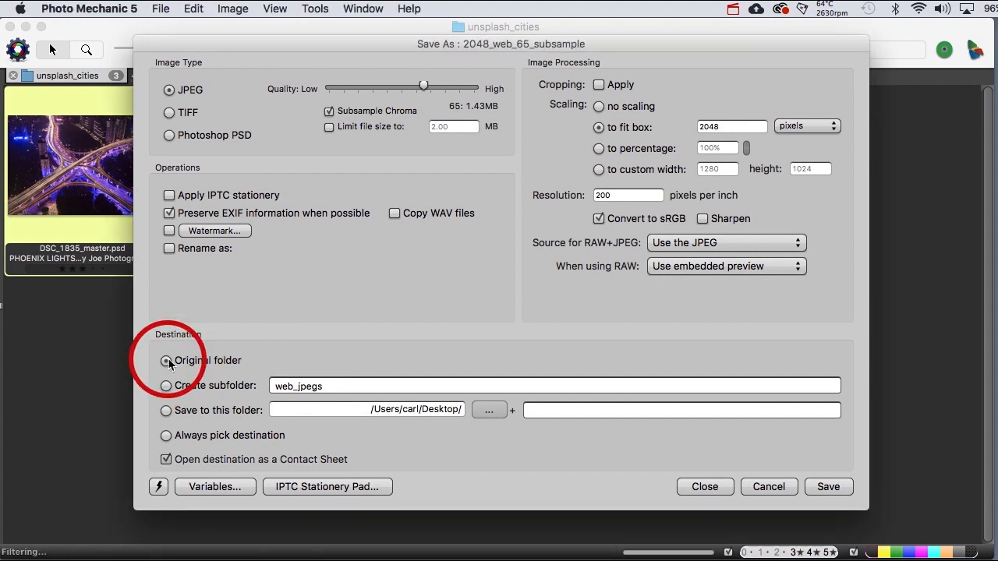
left_click(167, 361)
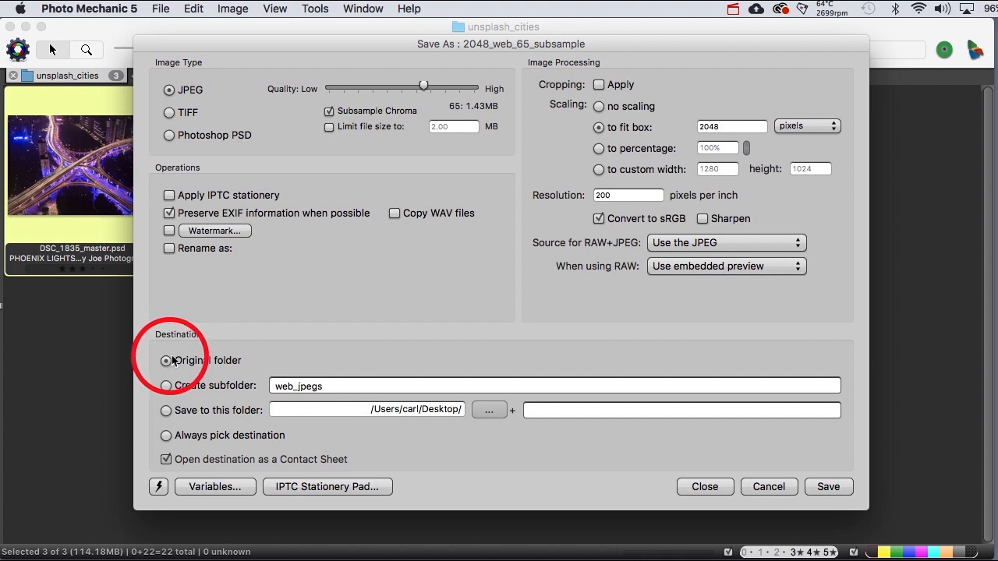
Step: Enable renaming with the {object} variable for the exported files and save the selected photos as JPEGs
left_click(170, 249)
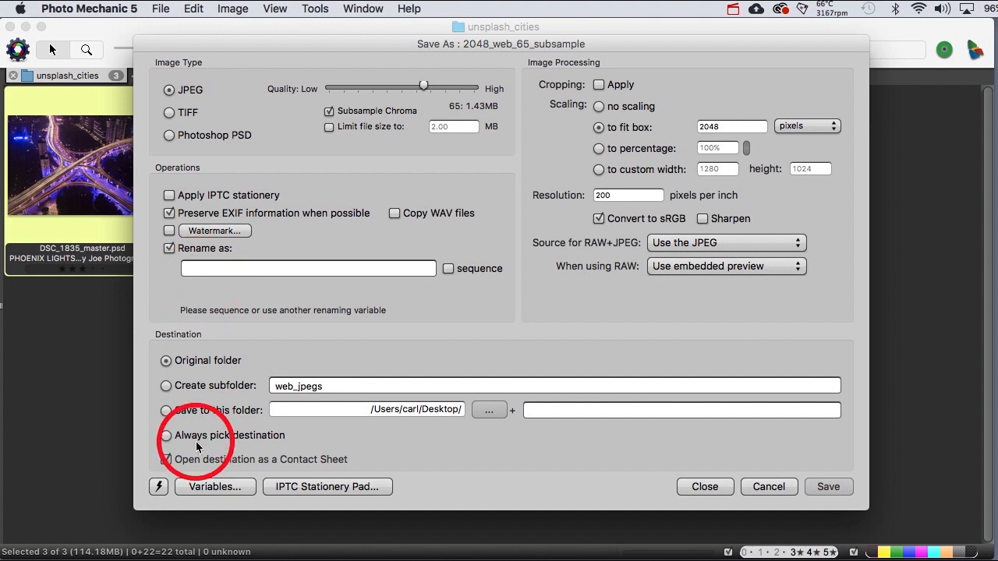
left_click(213, 490)
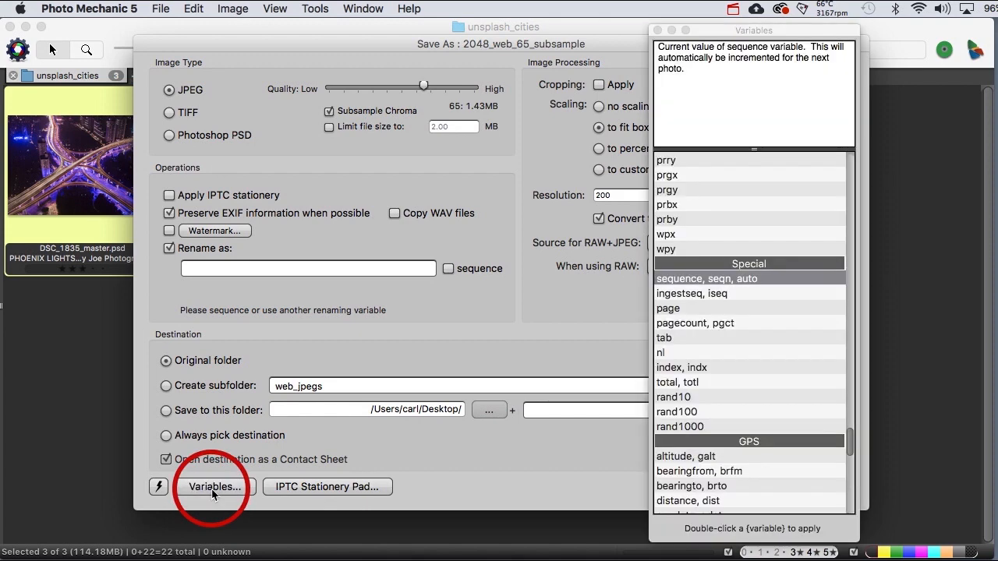
scroll(759, 312, "up", 5)
scroll(762, 318, "up", 10)
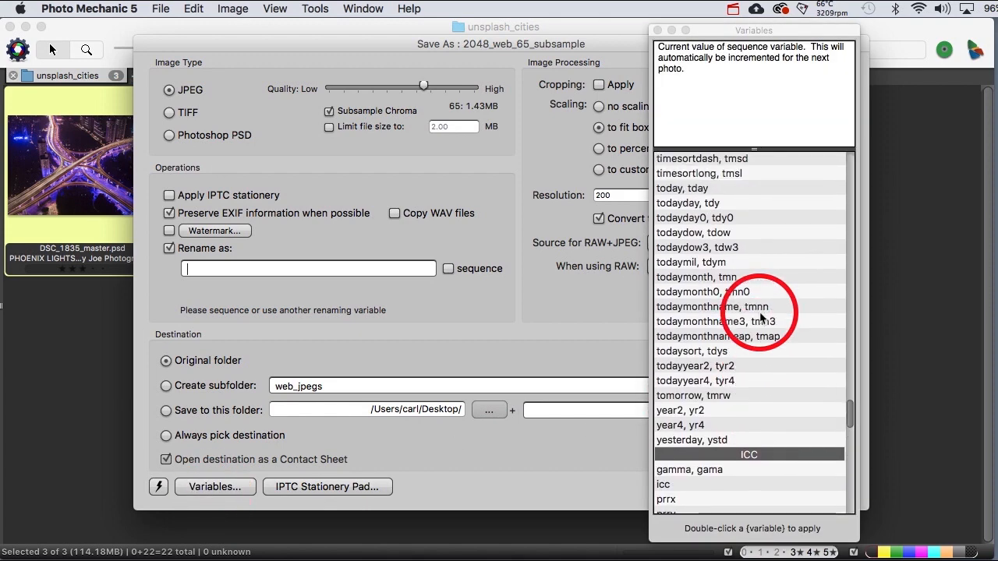
scroll(762, 317, "up", 10)
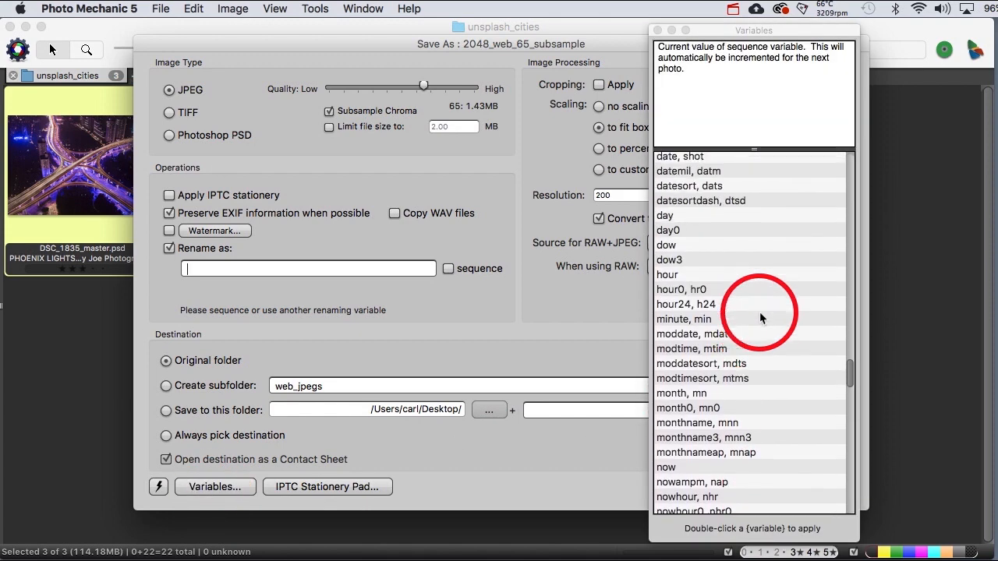
scroll(761, 317, "up", 6)
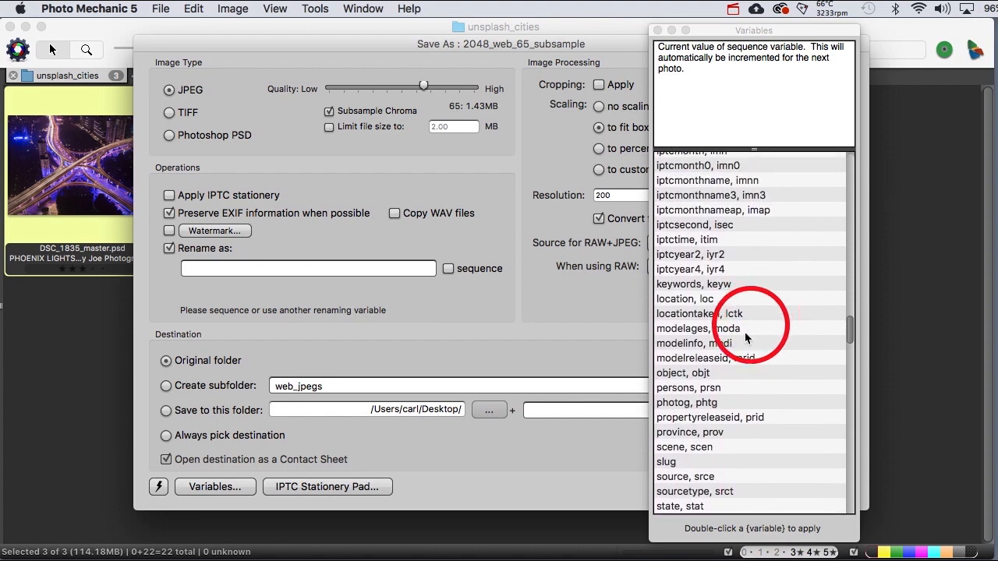
double_click(685, 374)
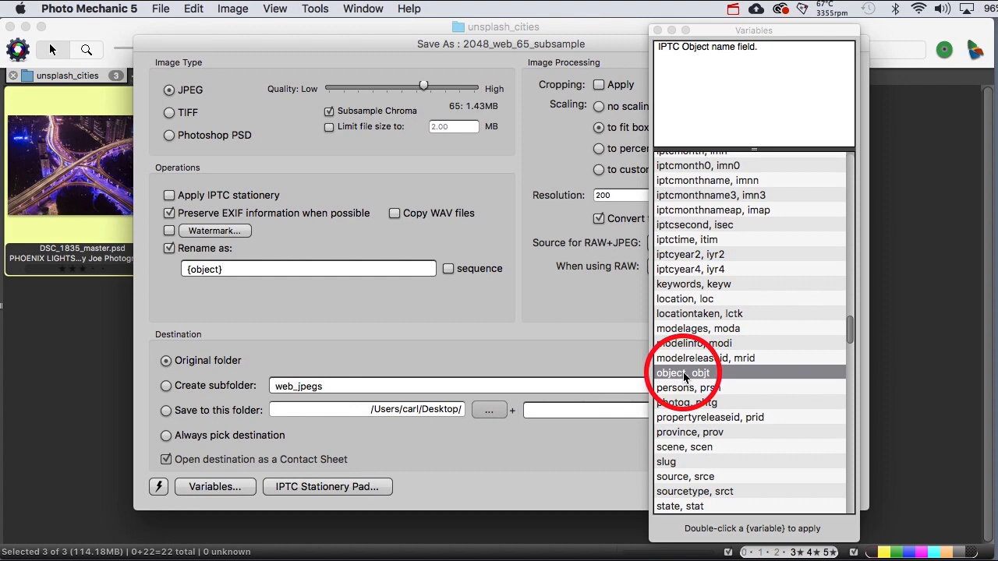
left_click(658, 31)
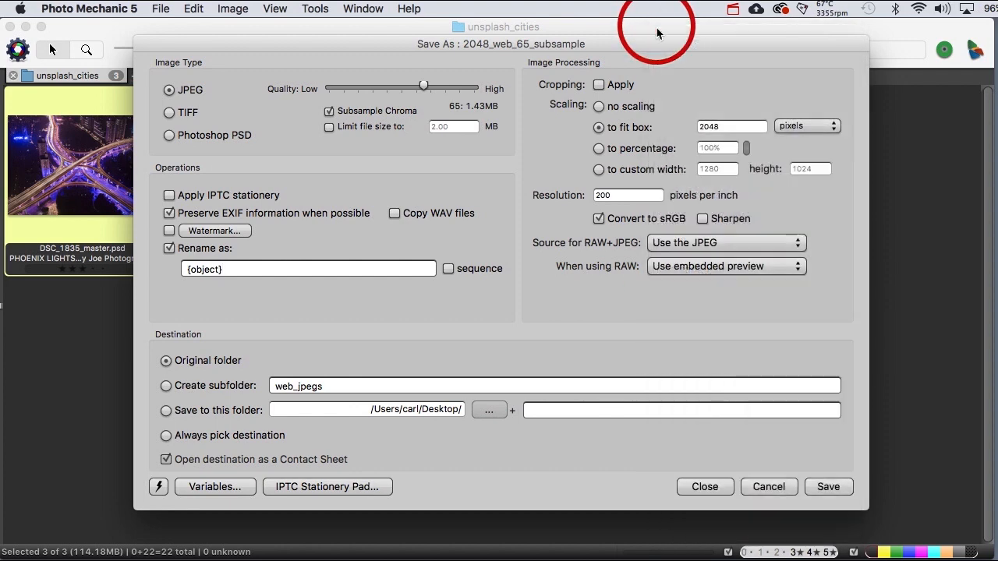
left_click(496, 387)
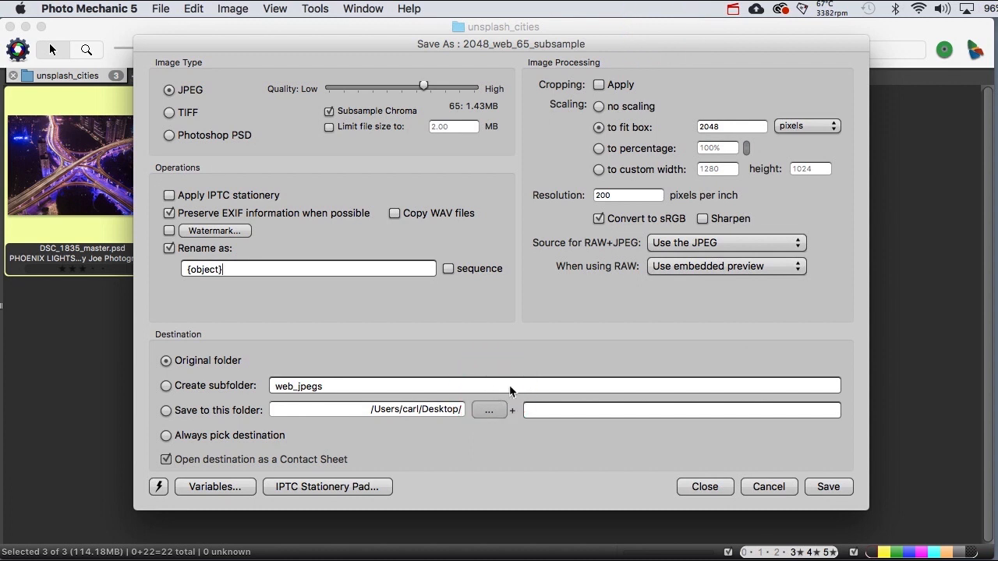
left_click(828, 489)
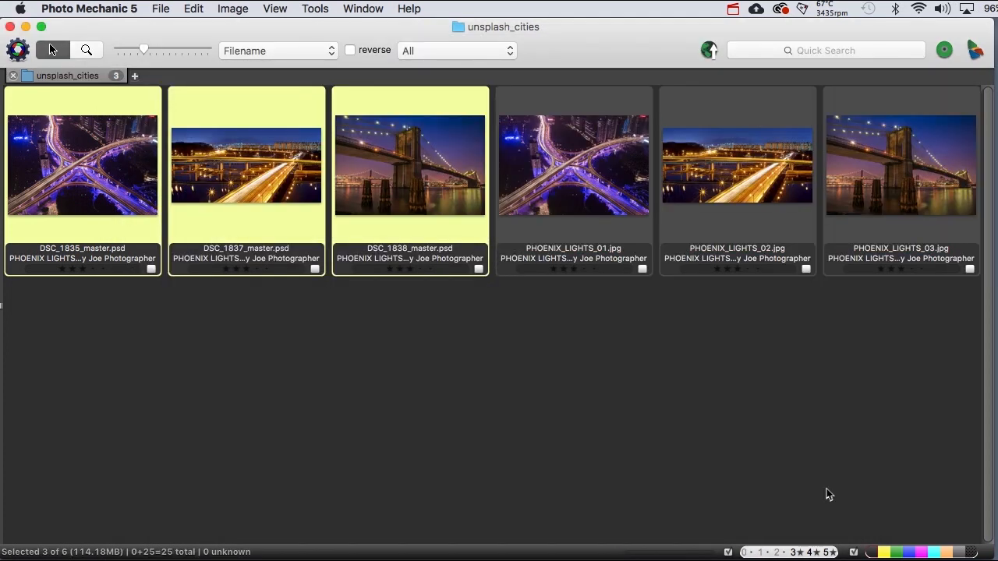
Step: Assign the Yellow color class to the three selected _master PSD photos and filter yellow photos out of the contact sheet
left_click(234, 9)
mouse_move(262, 167)
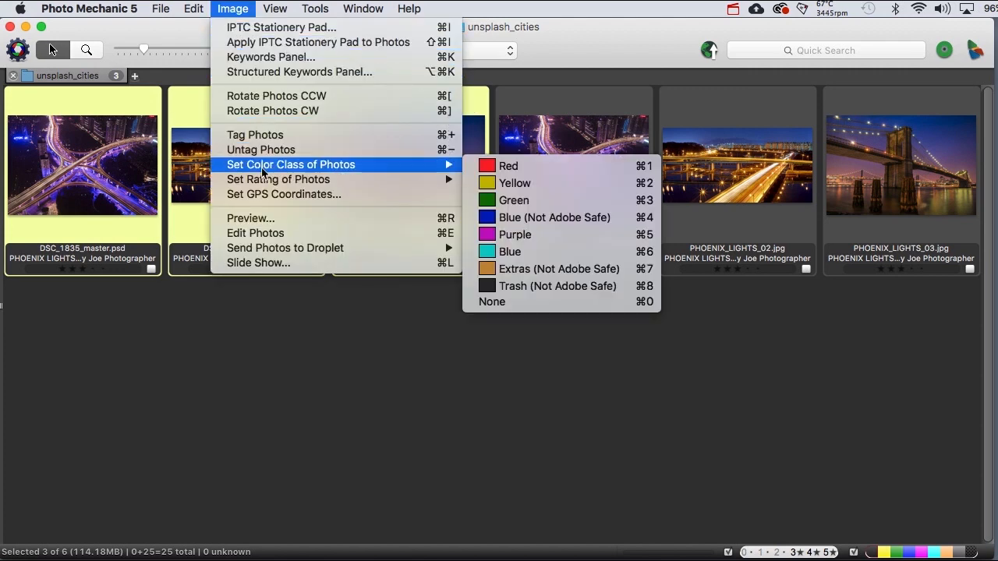
left_click(486, 184)
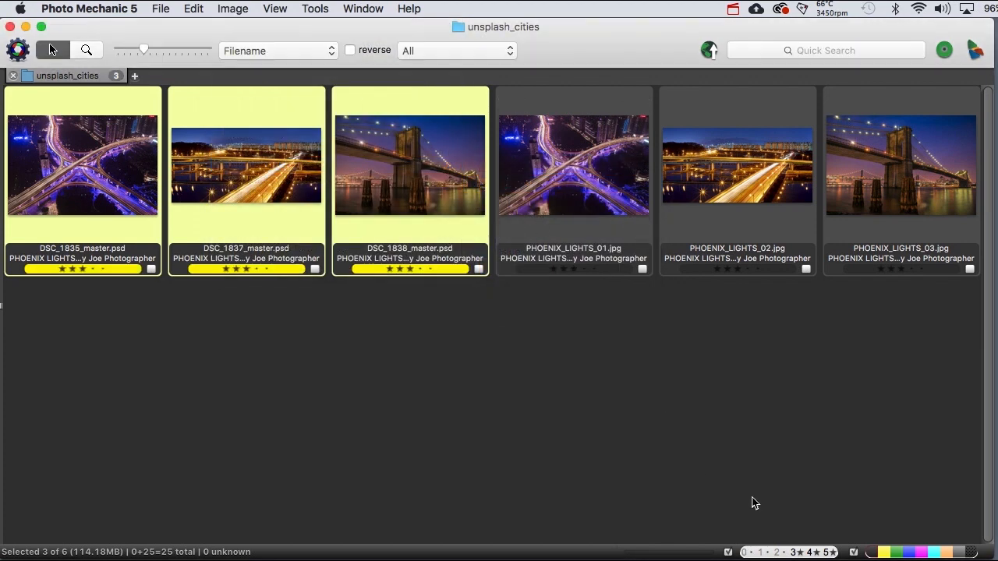
left_click(882, 554)
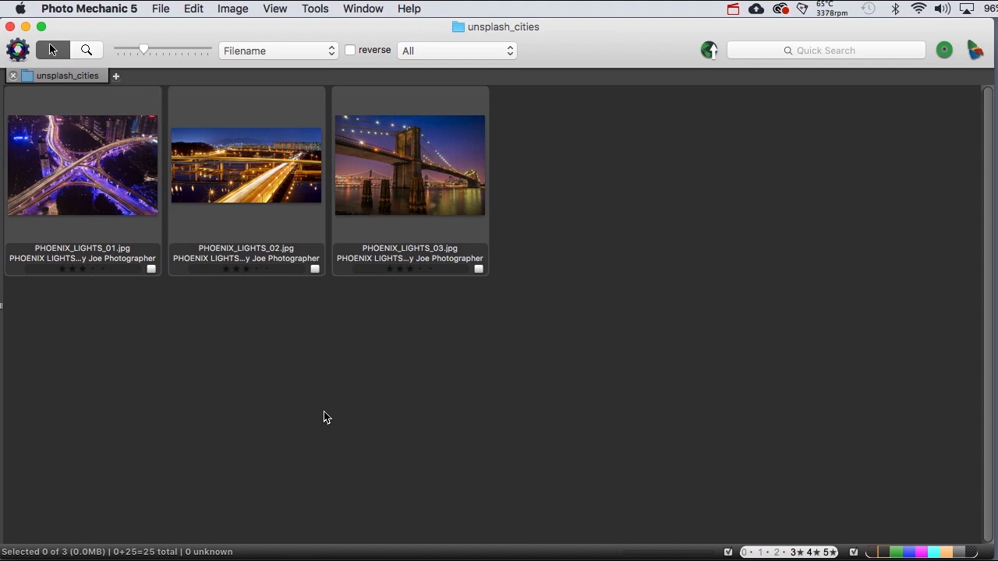
Step: Check the title and Job ID/Trans Ref fields in the IPTC info of PHOENIX_LIGHTS_02.jpg, leaving the metadata unsaved
mouse_move(218, 257)
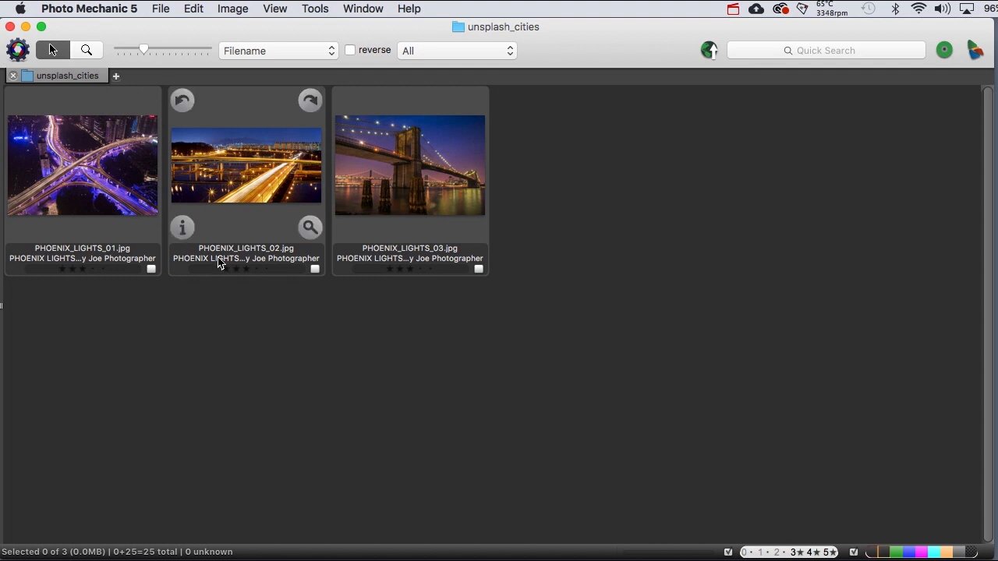
left_click(182, 228)
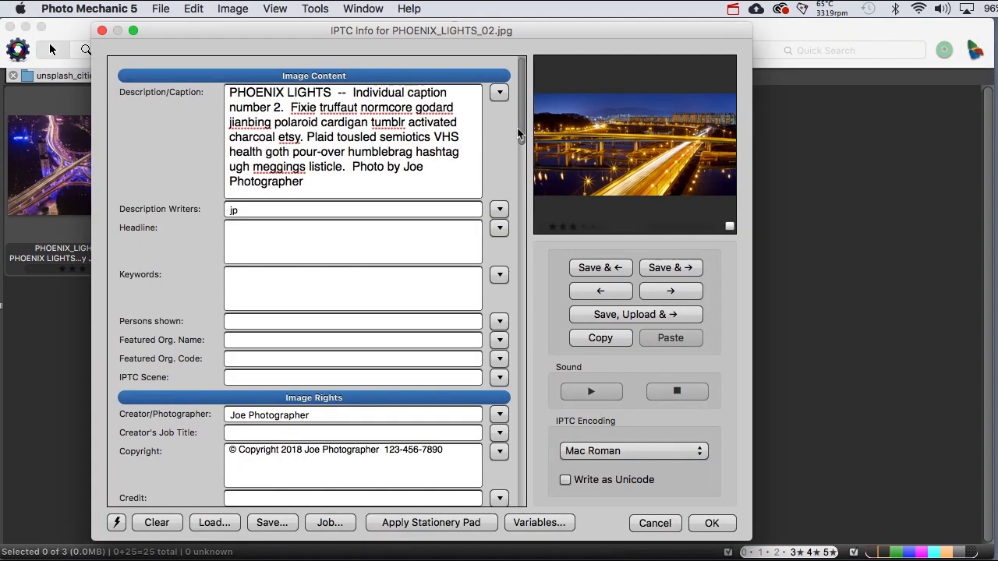
left_click_drag(519, 129, 522, 310)
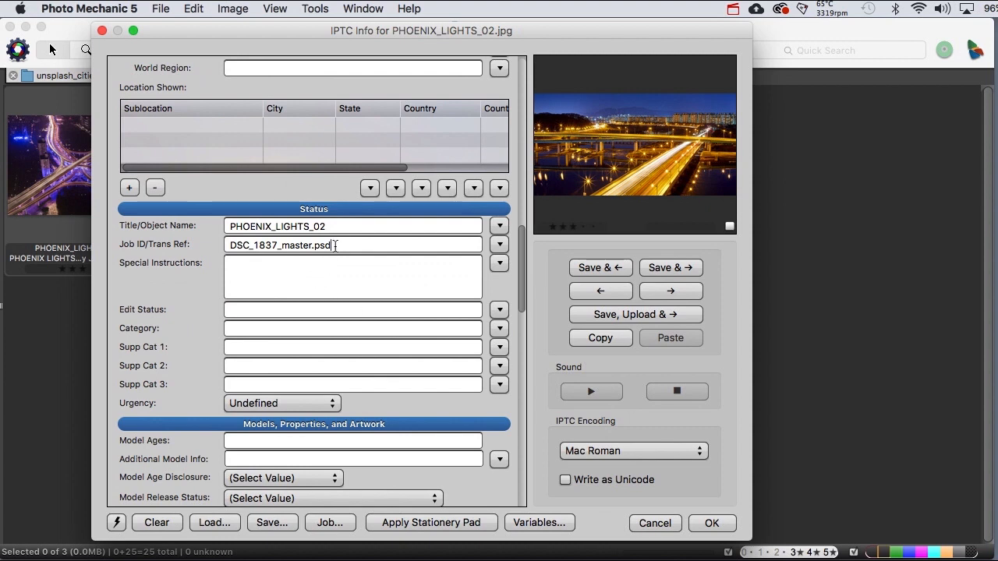
left_click_drag(335, 246, 193, 247)
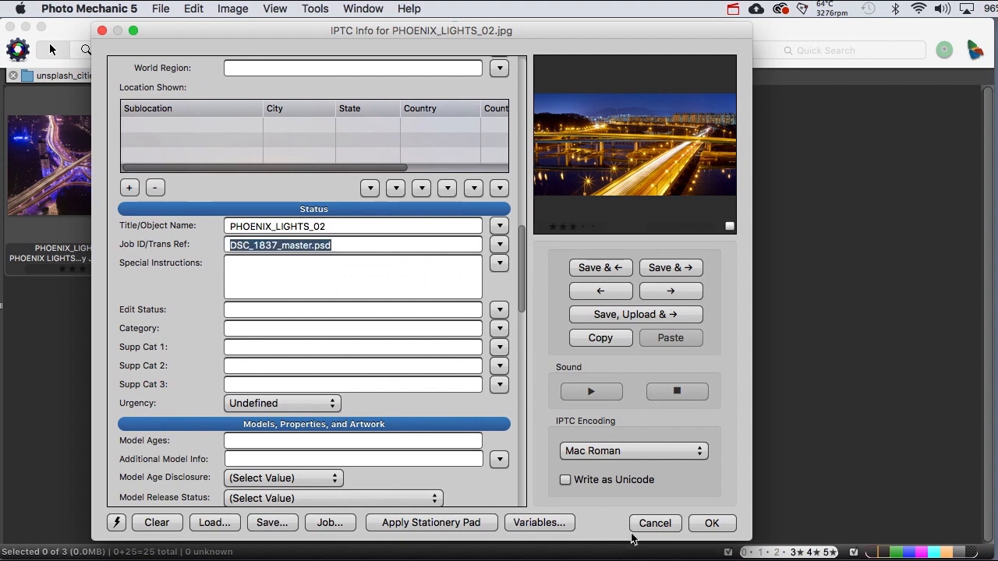
left_click(650, 524)
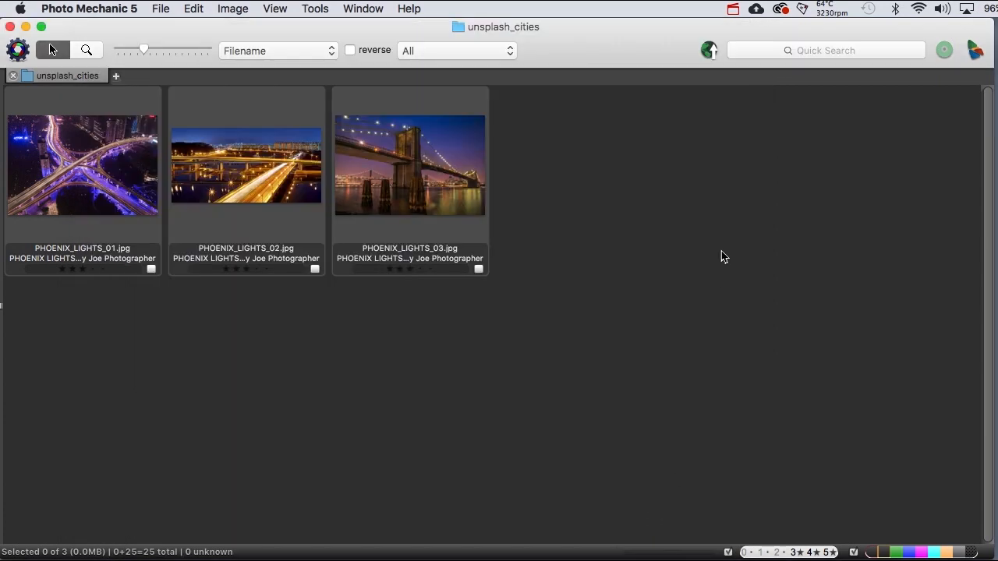
Step: Switch to Finder and examine the exported PHOENIX_LIGHTS JPEGs alongside DSC_1840_master.psd and DSC_1840.jpg in the unsplash_cities folder
key("ctrl+Right")
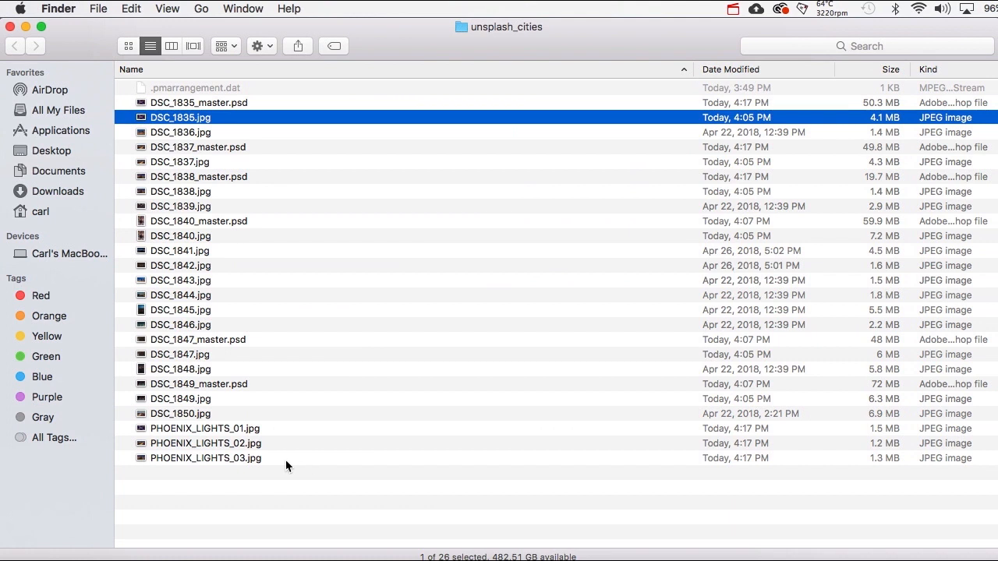
left_click_drag(283, 466, 253, 436)
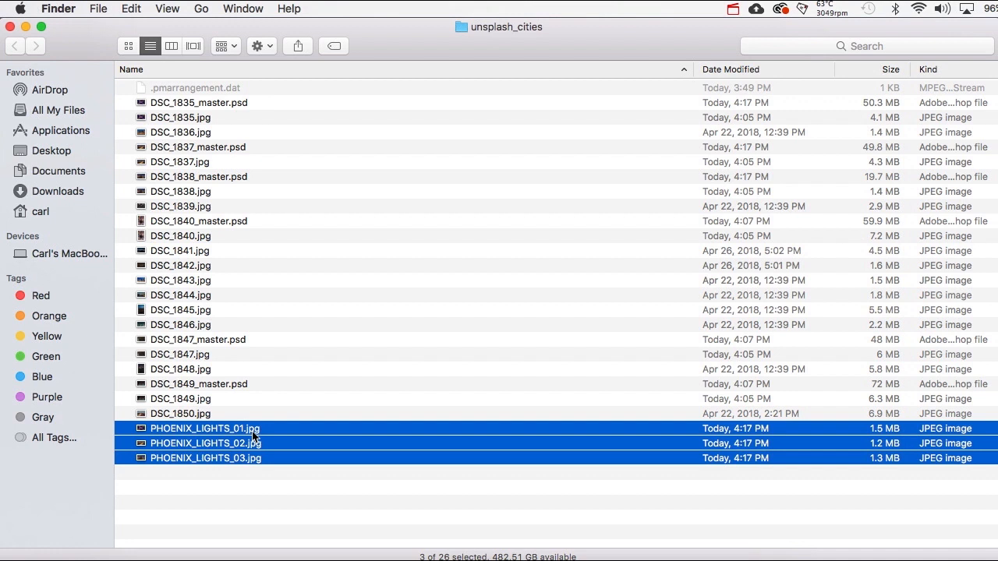
left_click(244, 223)
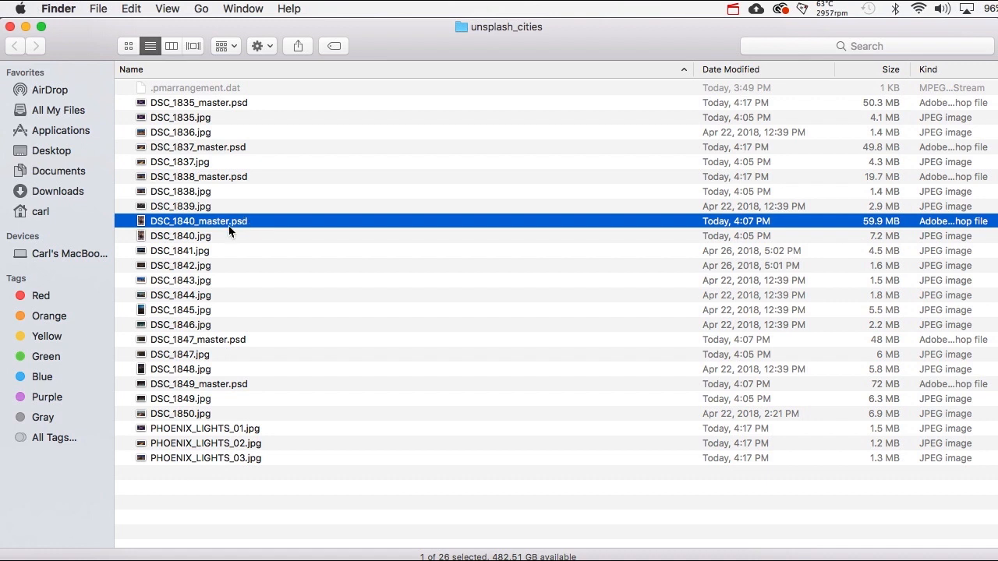
left_click(217, 241)
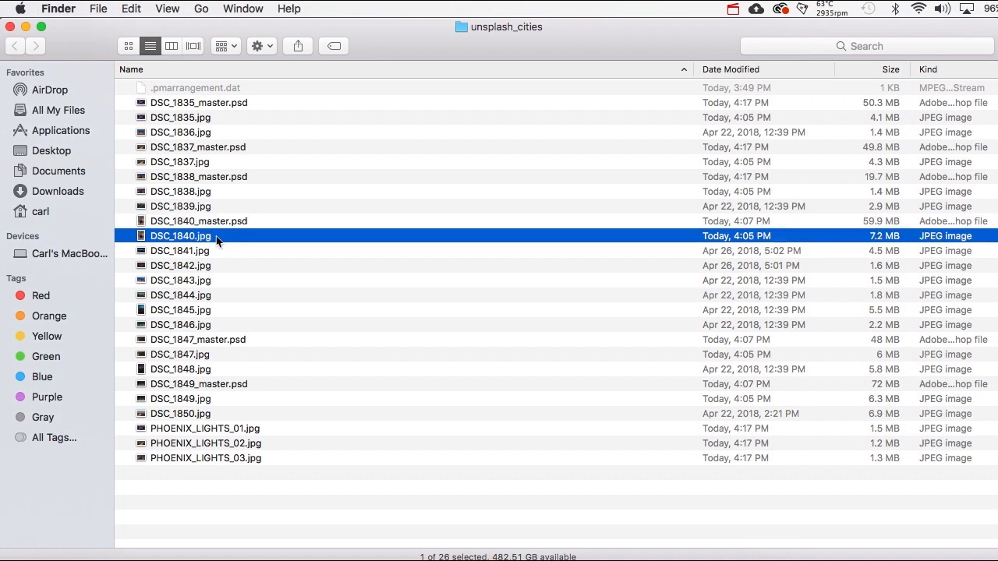